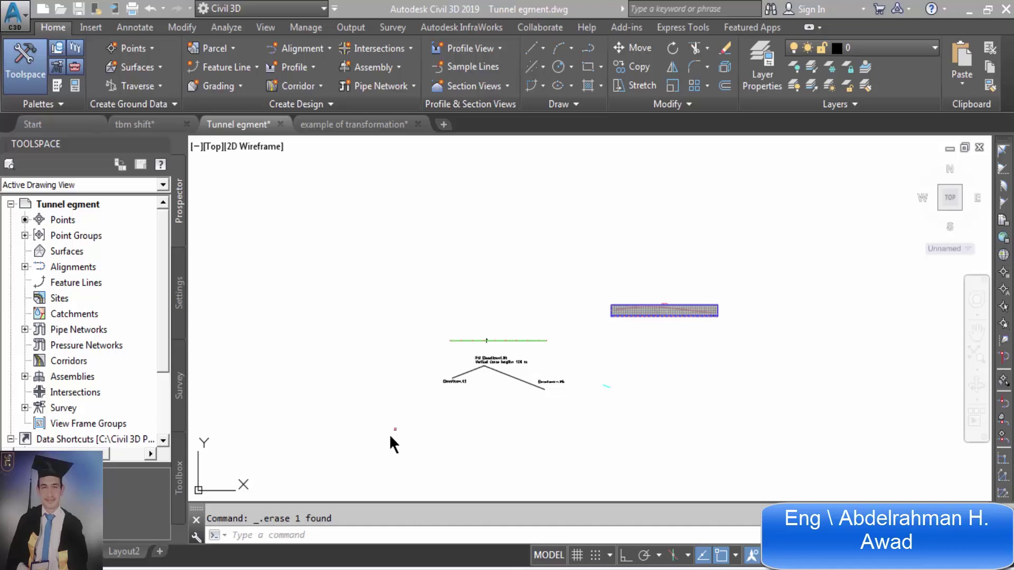
Examine the circular tunnel assembly, the alignment with its elevation sketch, and the profile view in the drawing.
scroll(386, 430, "up", 5)
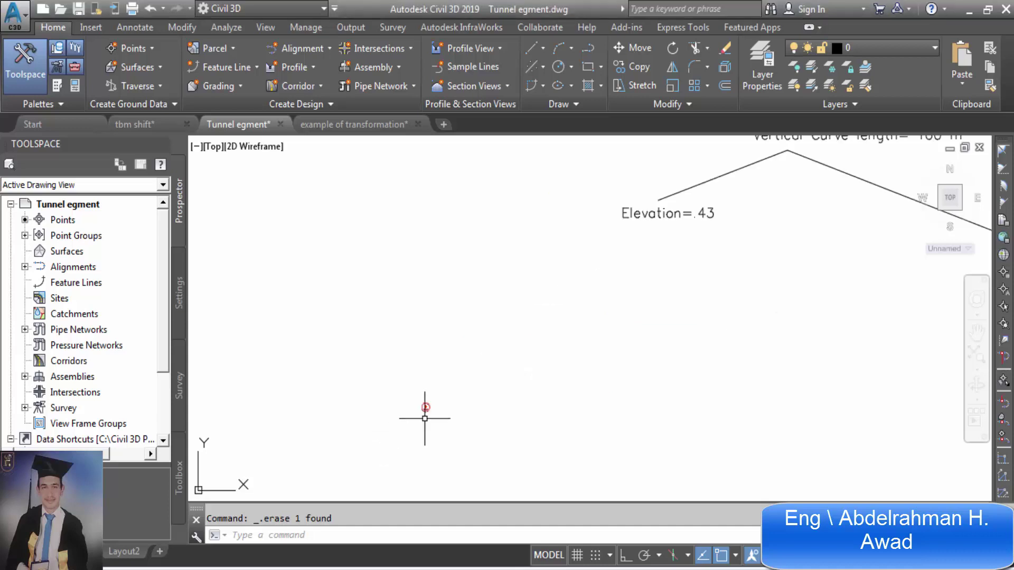
scroll(424, 418, "up", 4)
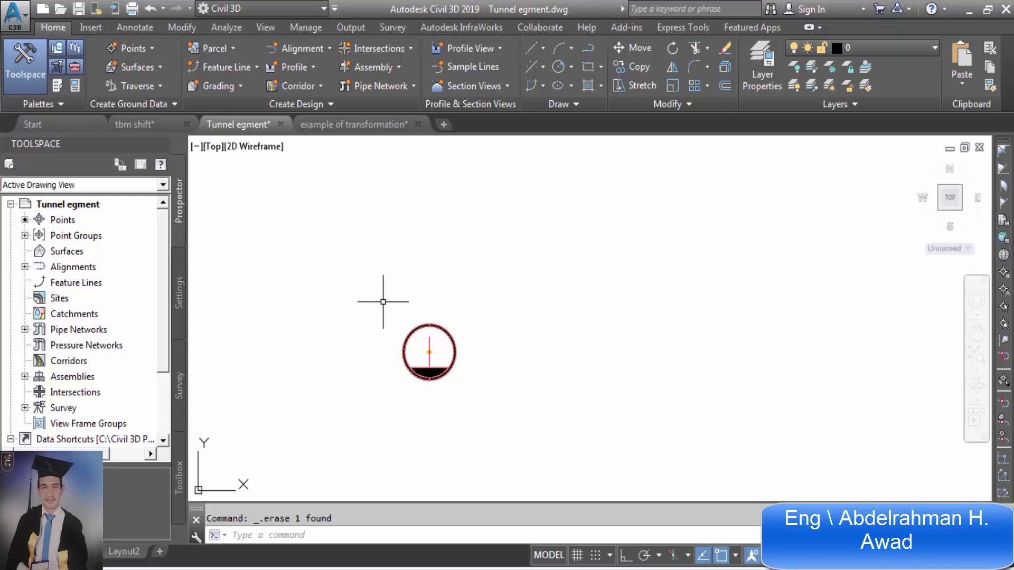
scroll(414, 344, "up", 4)
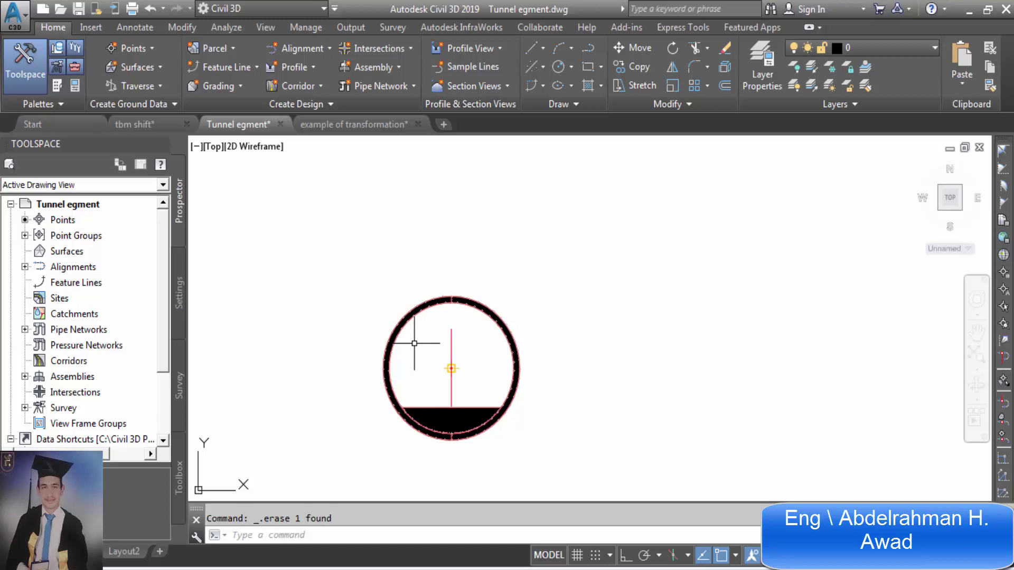
scroll(373, 350, "down", 7)
scroll(332, 380, "down", 7)
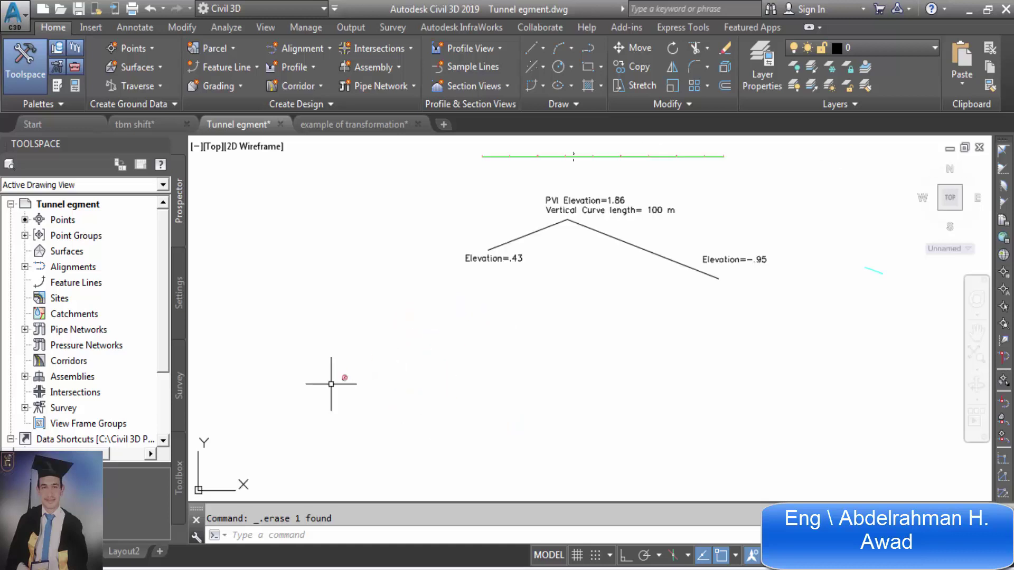
scroll(417, 415, "down", 5)
scroll(475, 351, "up", 5)
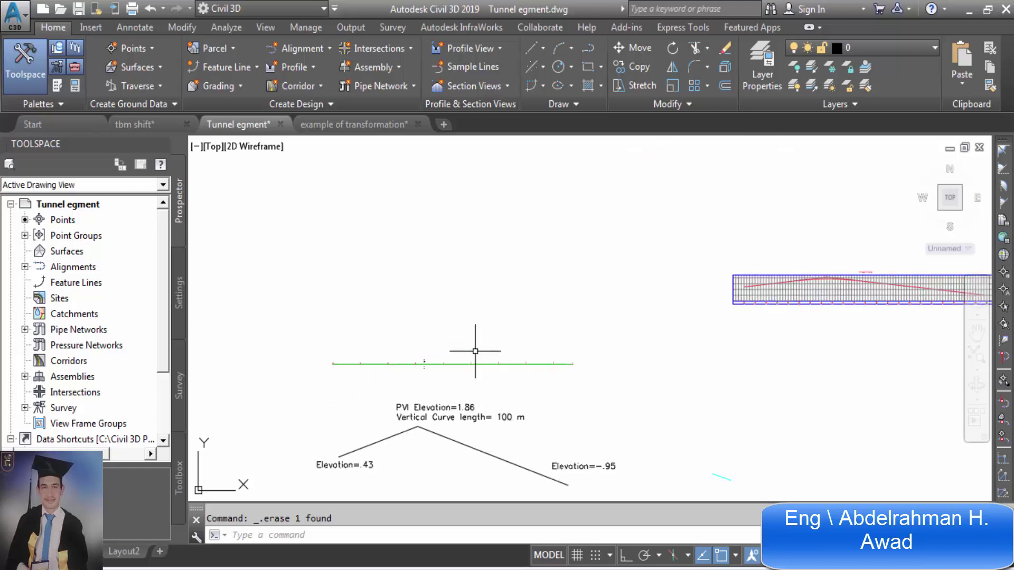
scroll(475, 351, "up", 4)
scroll(450, 351, "down", 3)
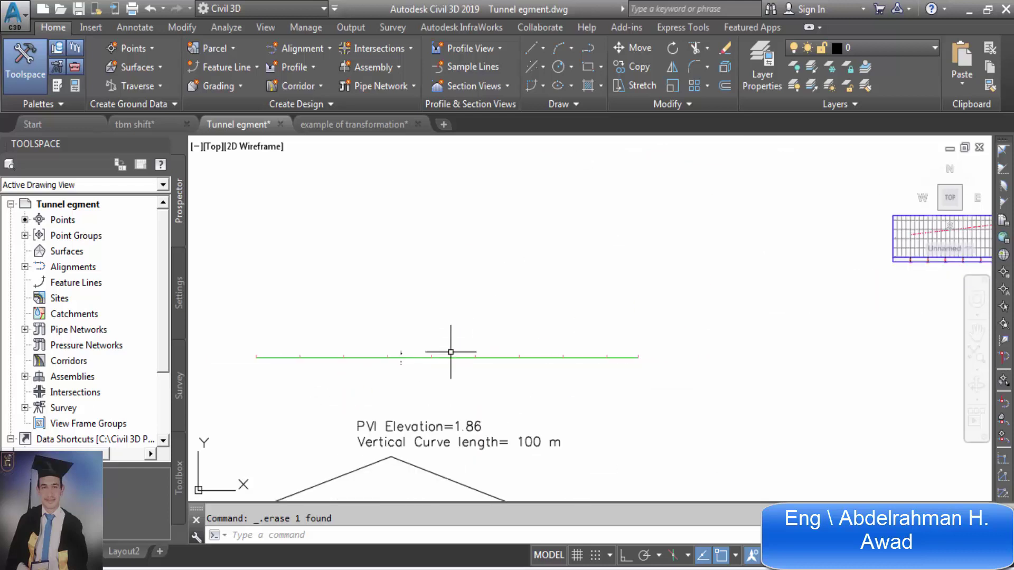
middle_click_drag(862, 294, 500, 321)
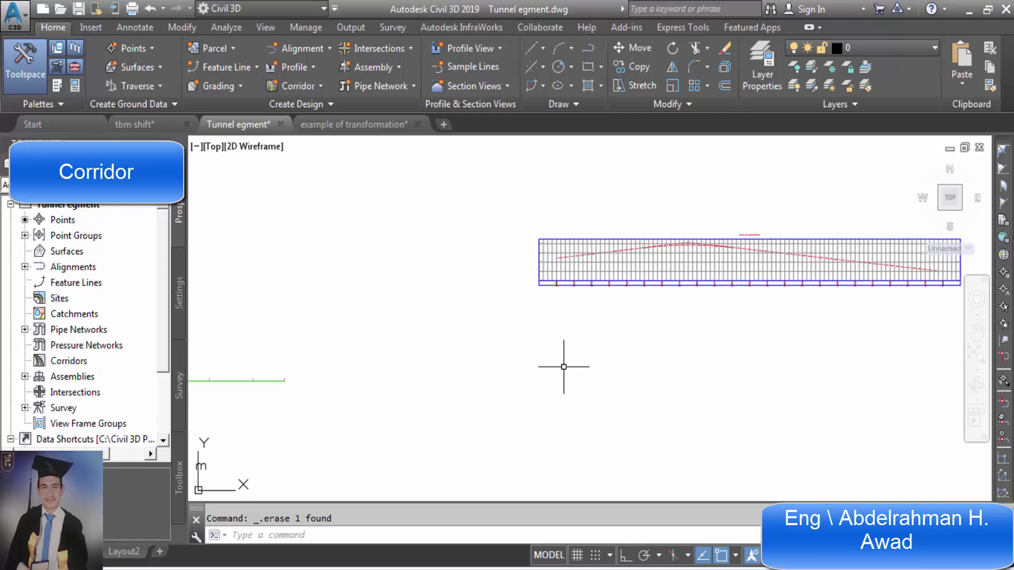
Define a new corridor named Tunnel on the Circular Bored Tunnel alignment, using Design Profile and the Tunnel assembly.
left_click(281, 93)
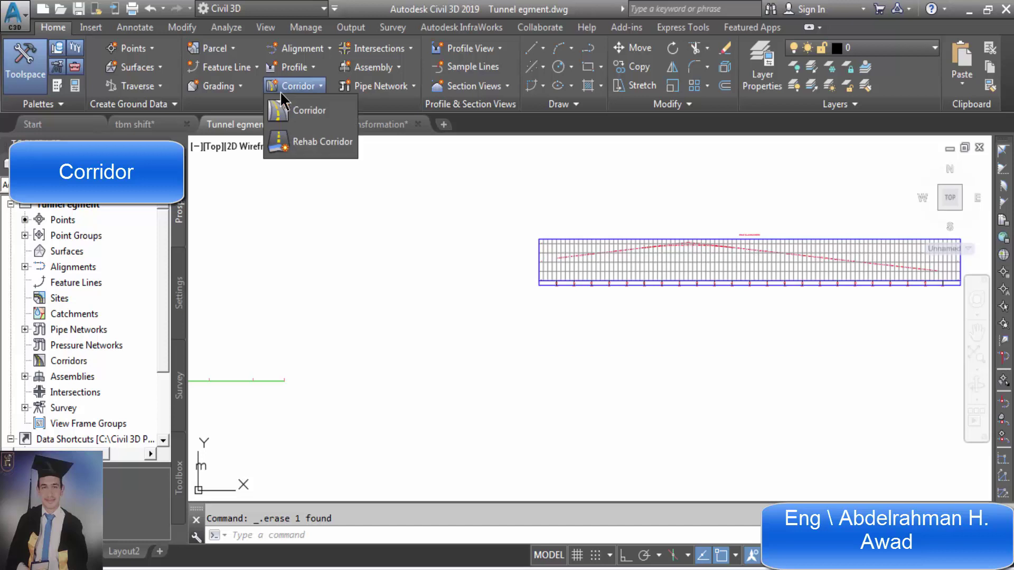
left_click(304, 112)
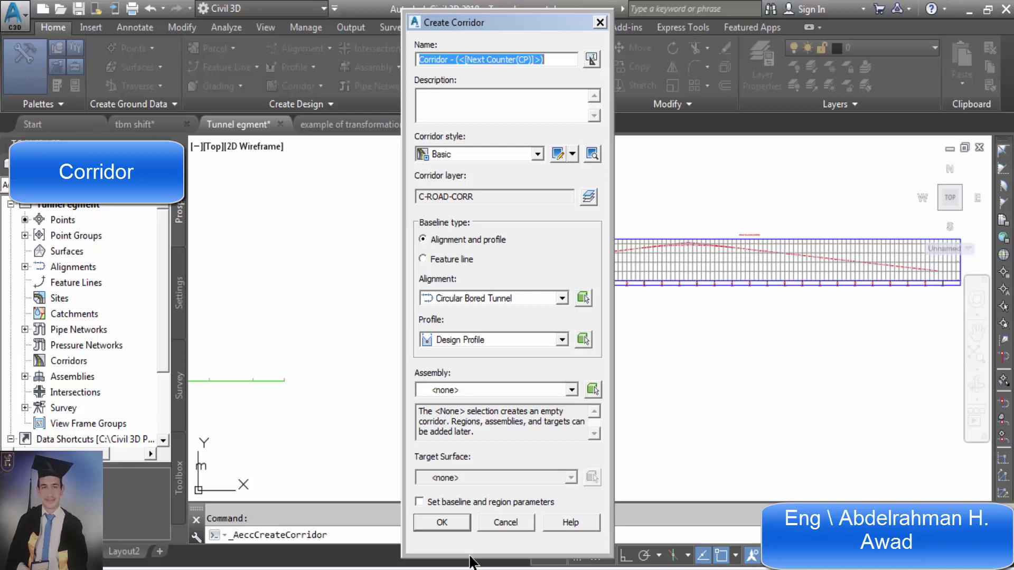
type("Tu")
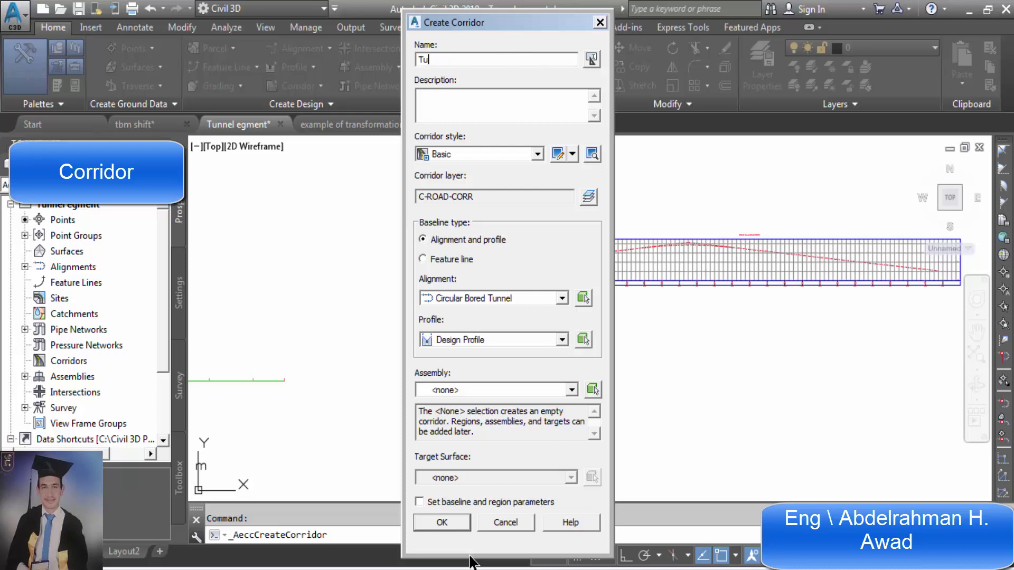
type("nnel")
left_click(492, 341)
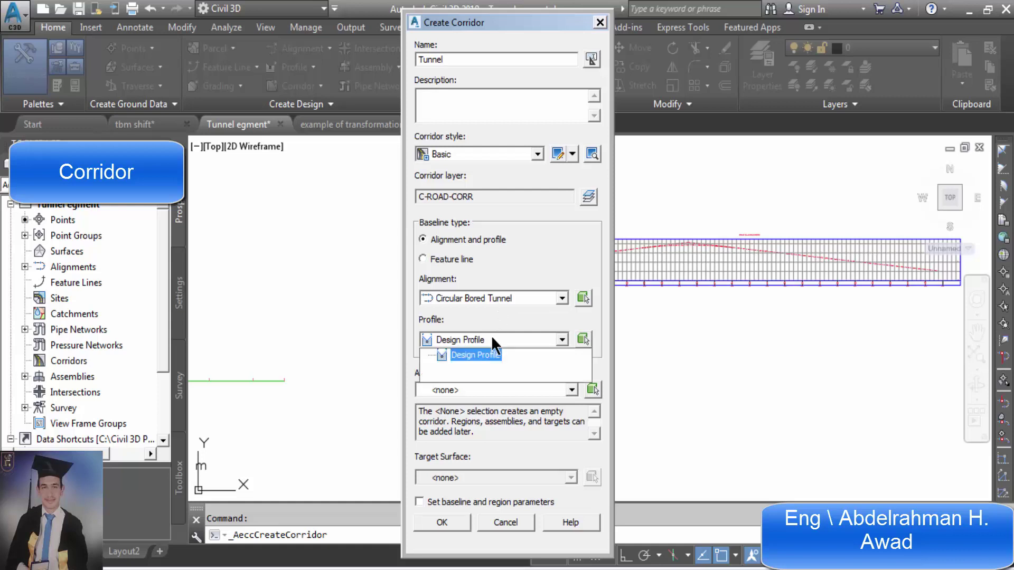
left_click(492, 340)
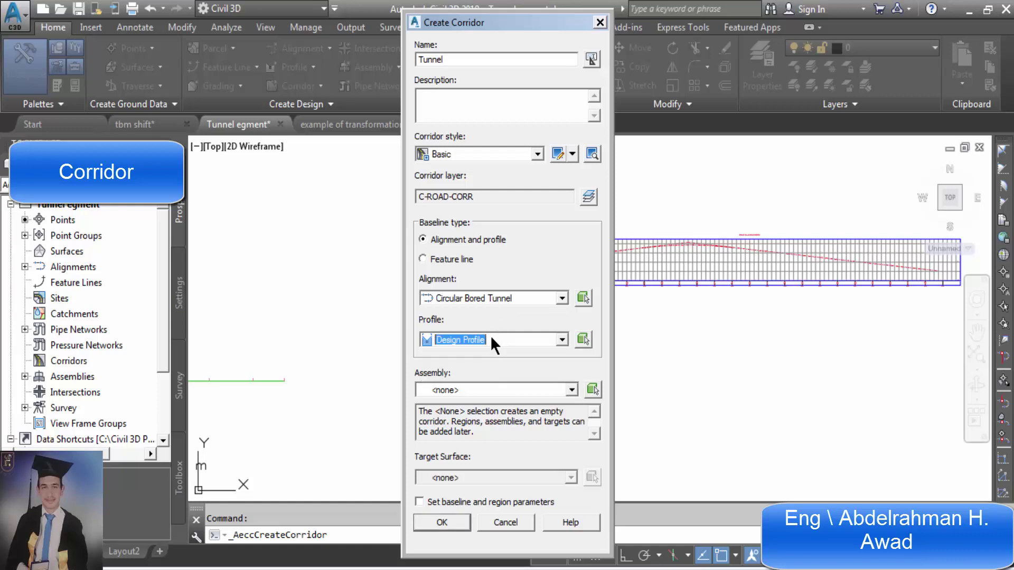
left_click(506, 390)
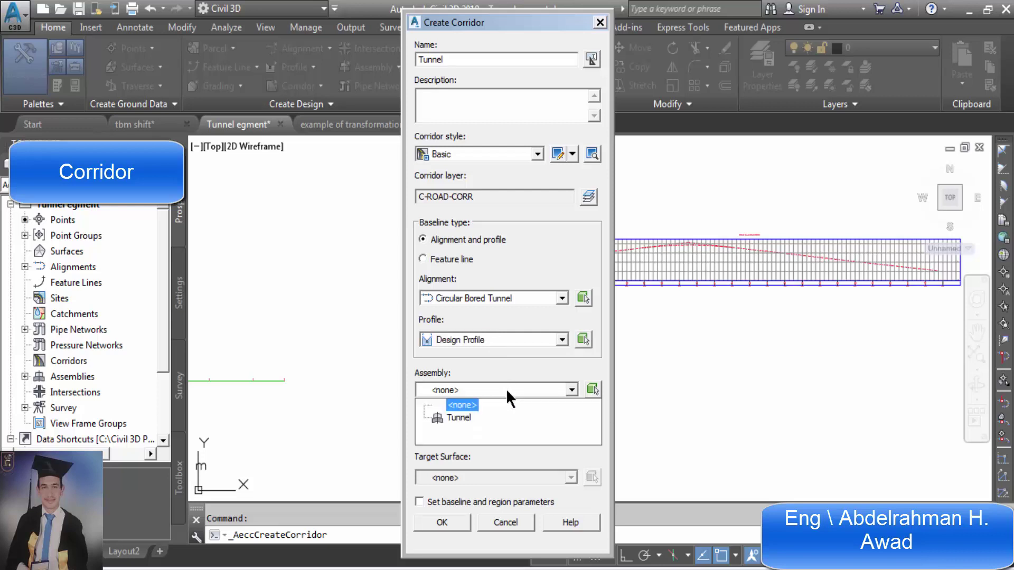
left_click(472, 414)
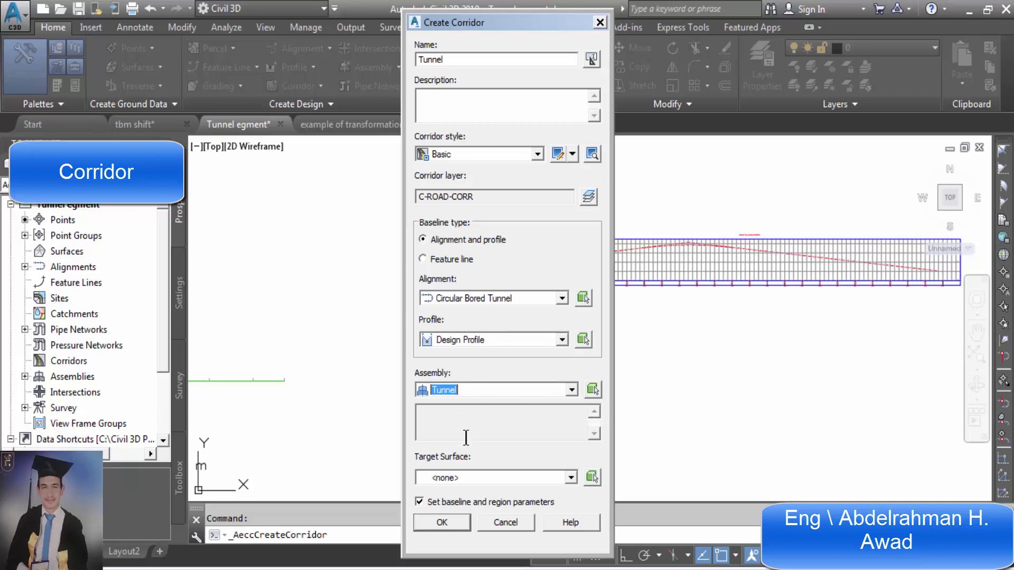
Accept the corridor definition with its default baseline and region parameters, and rebuild the corridor.
left_click(450, 520)
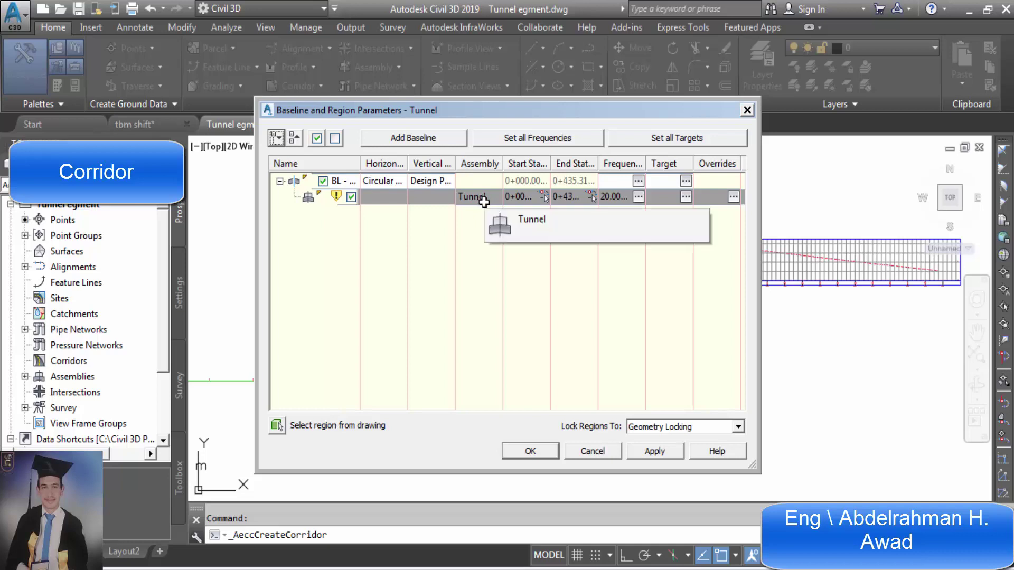
left_click(537, 453)
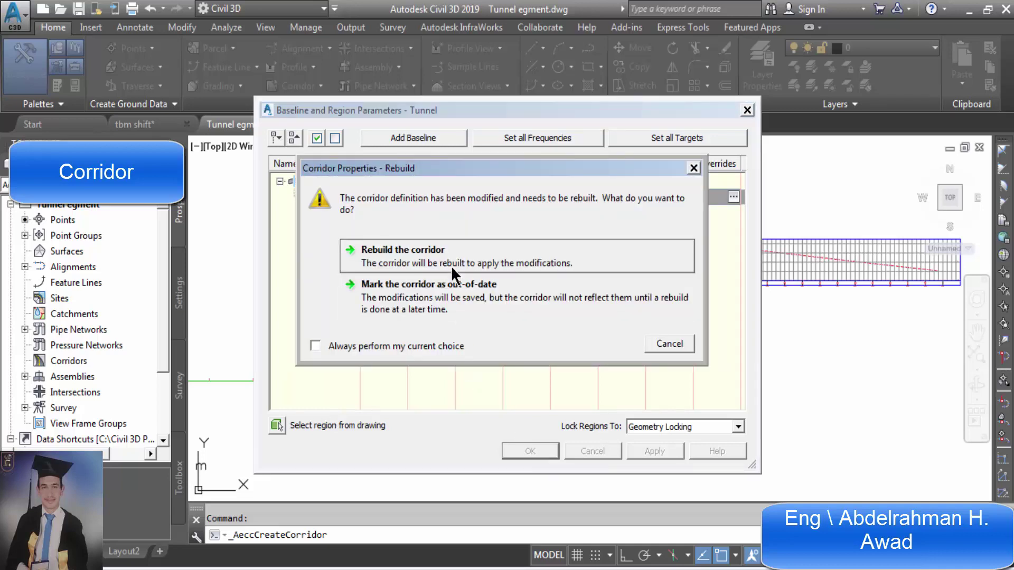
left_click(451, 268)
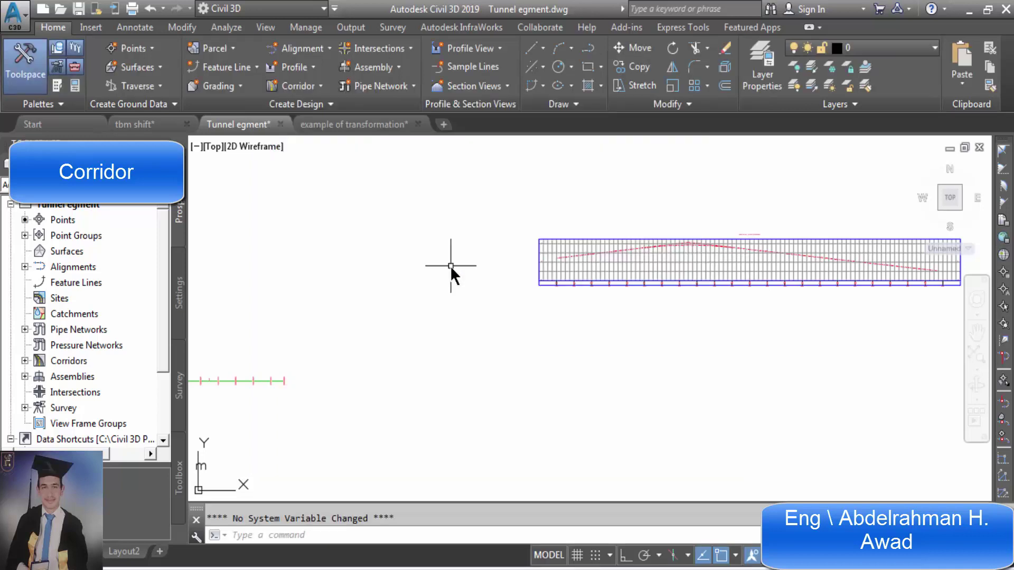
Inspect the Tunnel corridor's section lines along the alignment, particularly near its end station.
scroll(494, 351, "down", 6)
scroll(407, 348, "up", 5)
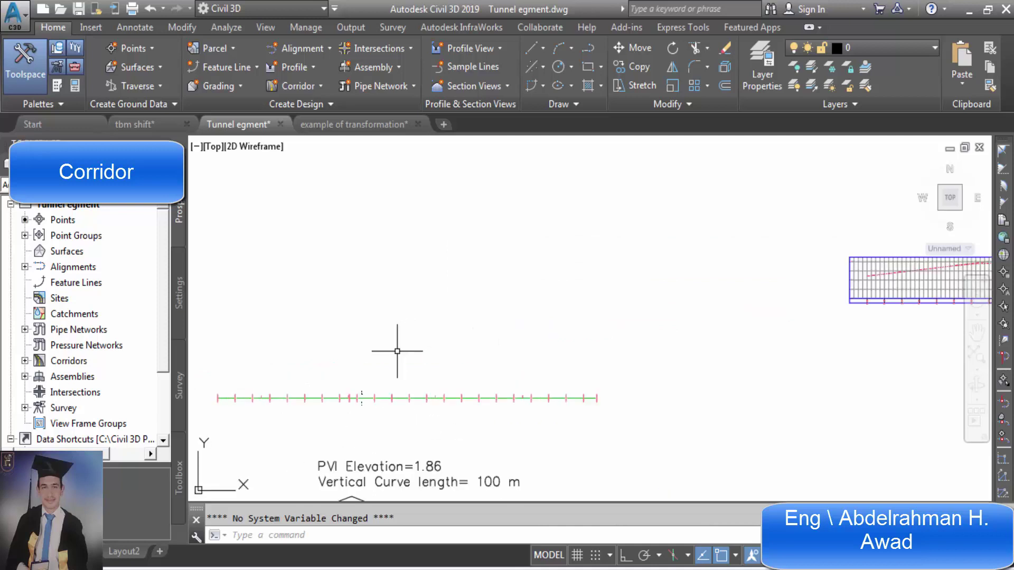
scroll(581, 390, "up", 3)
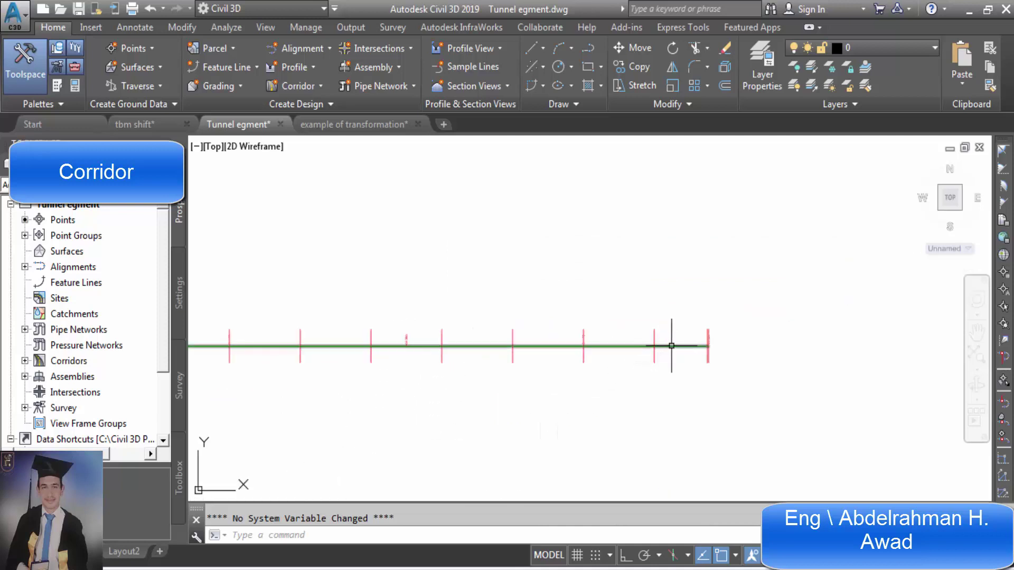
scroll(669, 317, "up", 3)
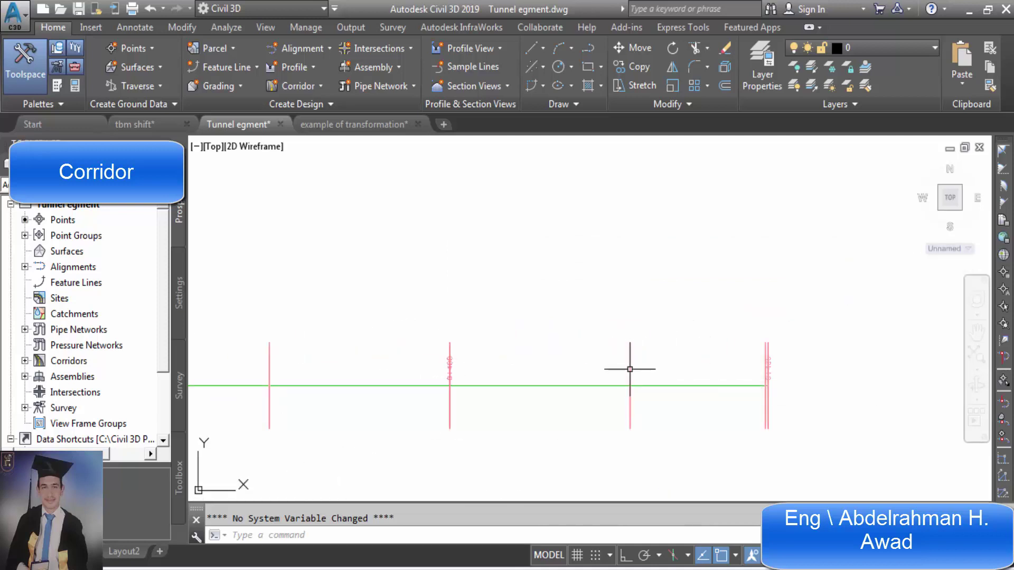
scroll(639, 366, "up", 3)
scroll(585, 326, "up", 2)
scroll(532, 290, "down", 5)
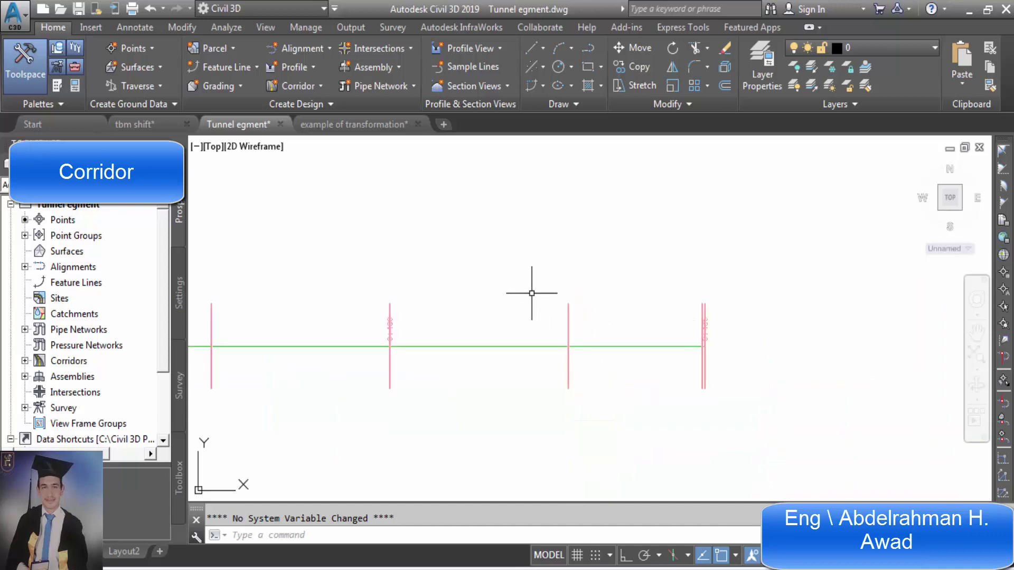
scroll(530, 271, "down", 1)
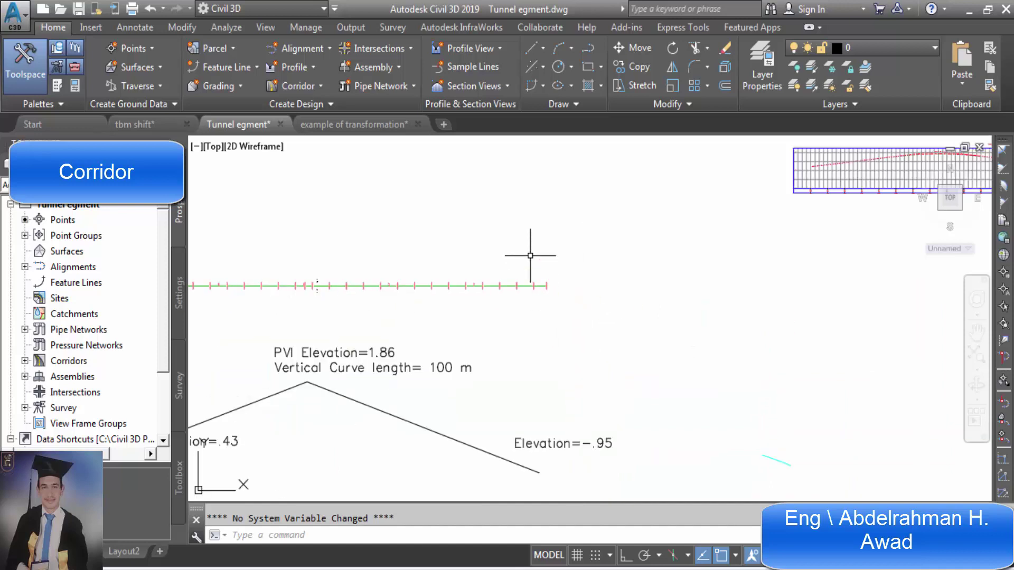
mouse_move(530, 256)
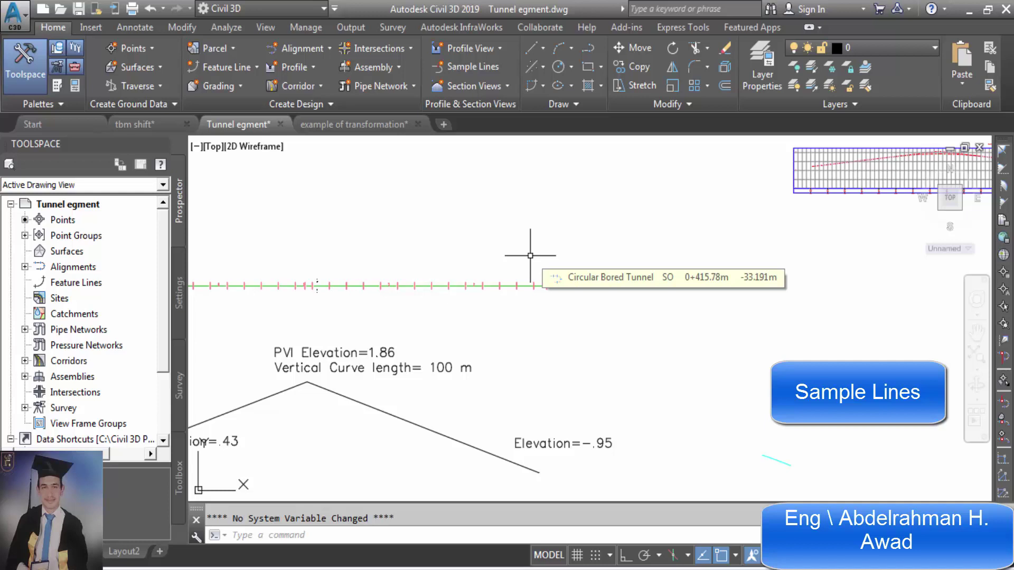
key("Escape")
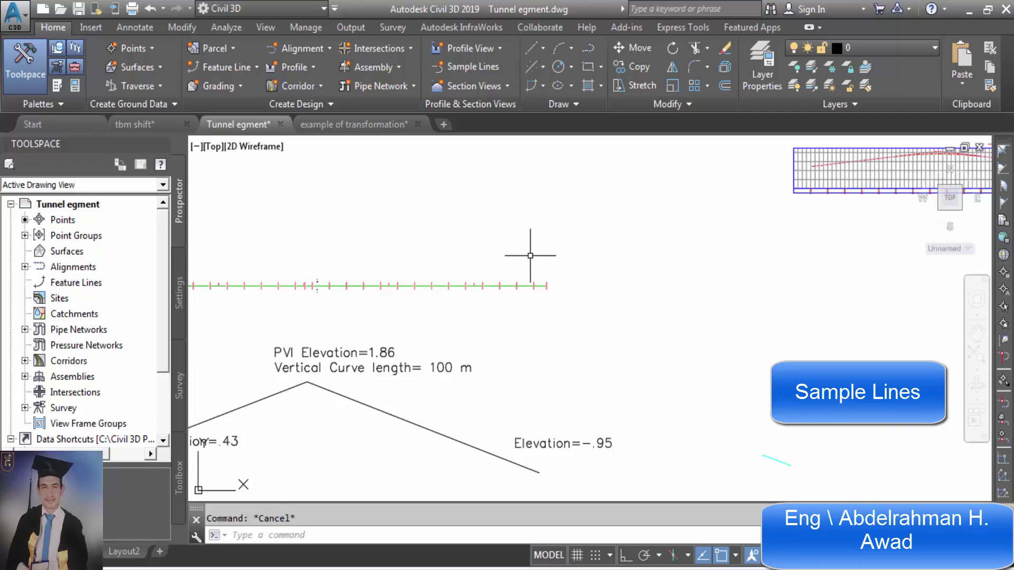
Create a sample line group named Tunnel for the Circular Bored Tunnel alignment, sampling the Tunnel corridor.
left_click(480, 74)
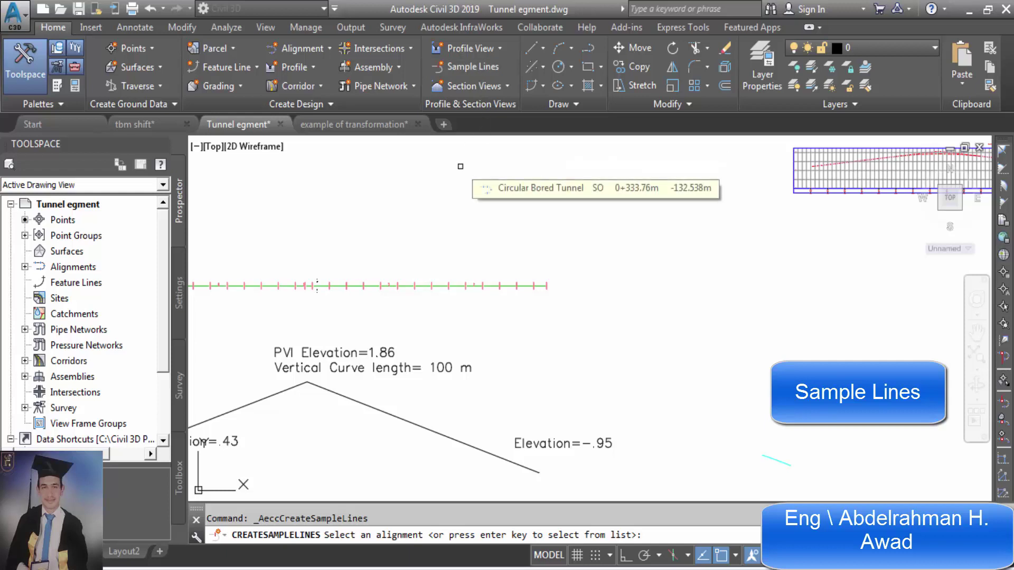
key("Return")
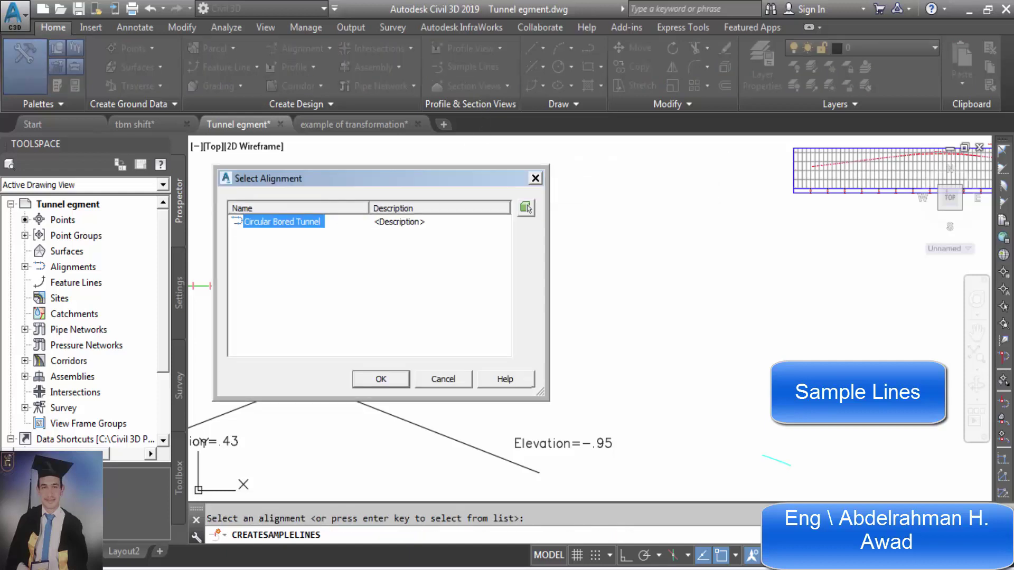
left_click(381, 379)
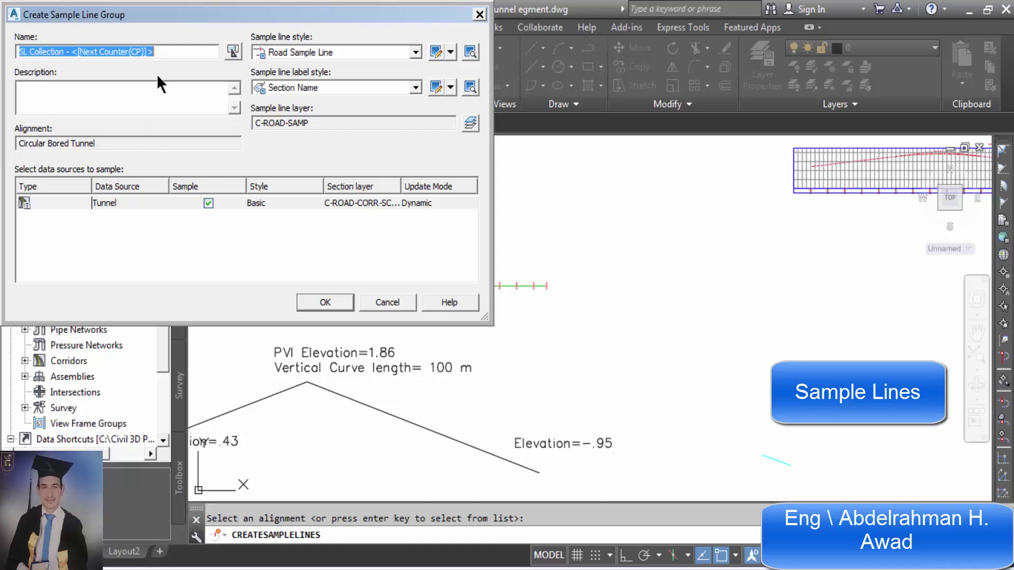
type("Tunn")
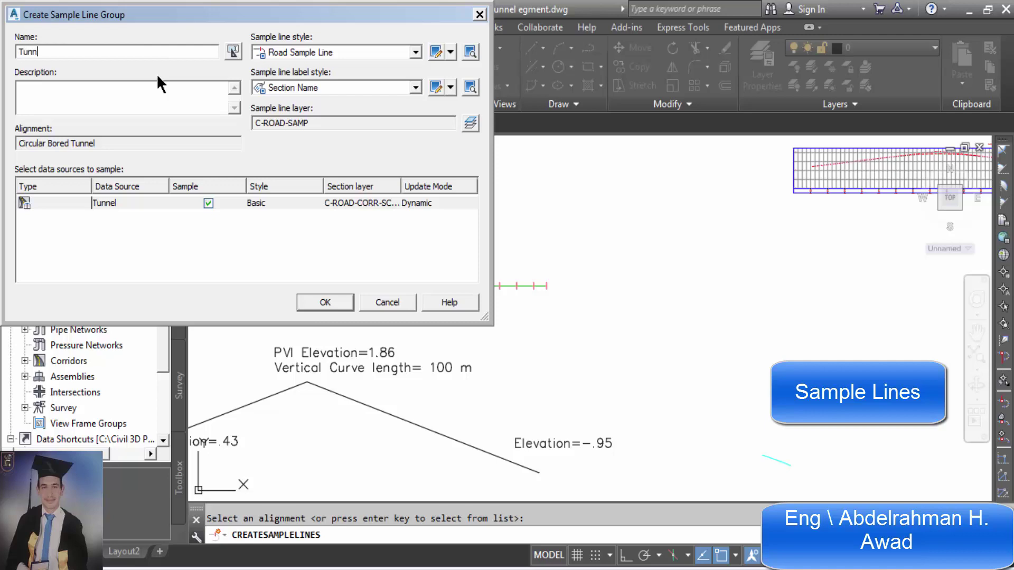
type("el")
left_click(328, 299)
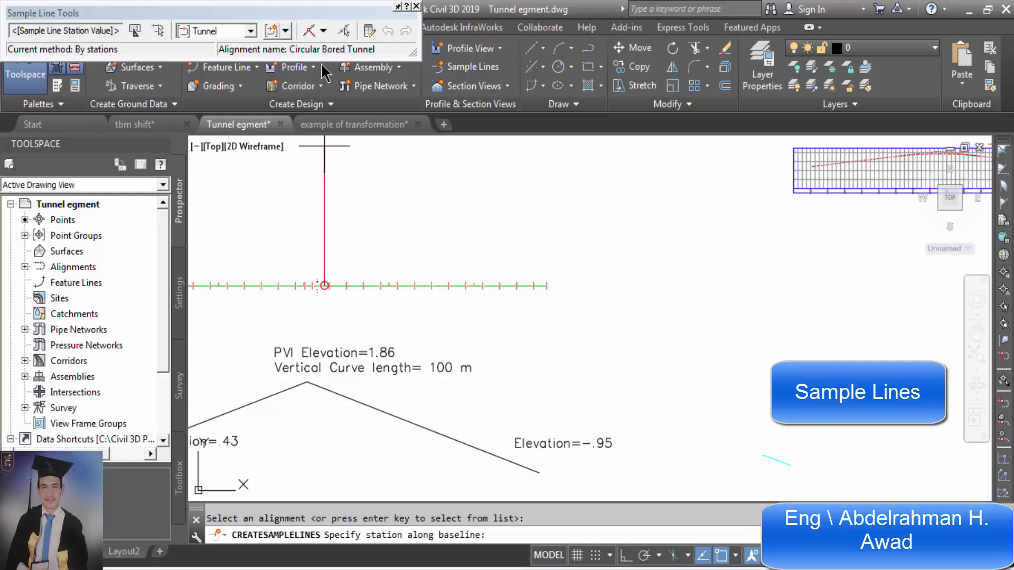
Set up sample line creation by range of stations for the whole alignment, with a 50 m increment along tangents.
left_click(324, 32)
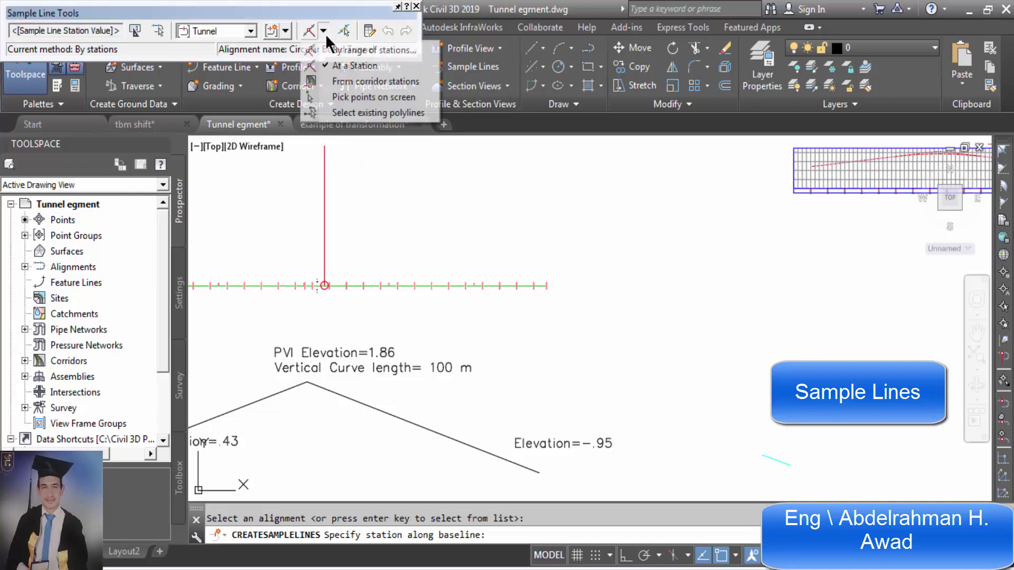
left_click(357, 52)
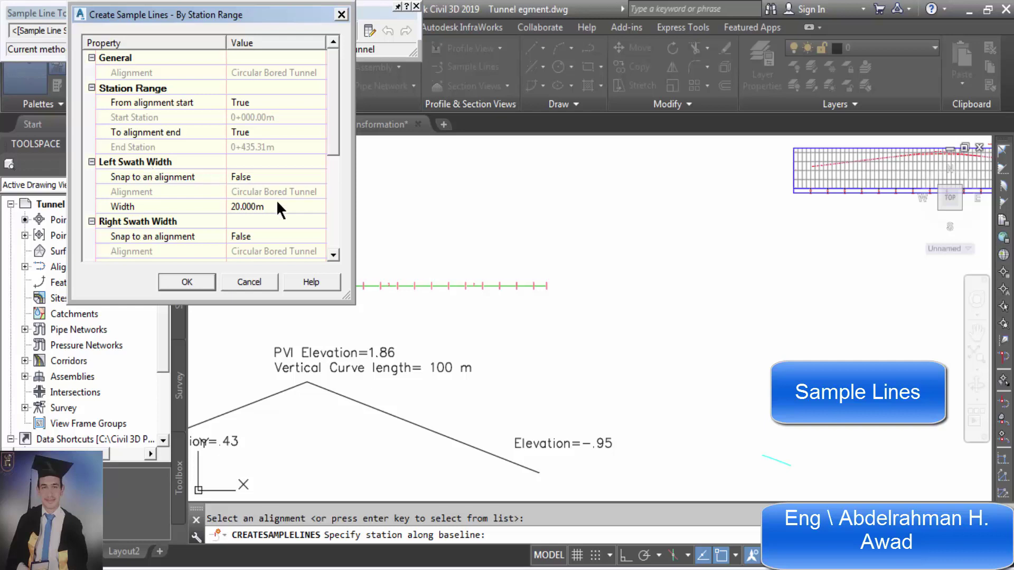
scroll(336, 145, "down", 2)
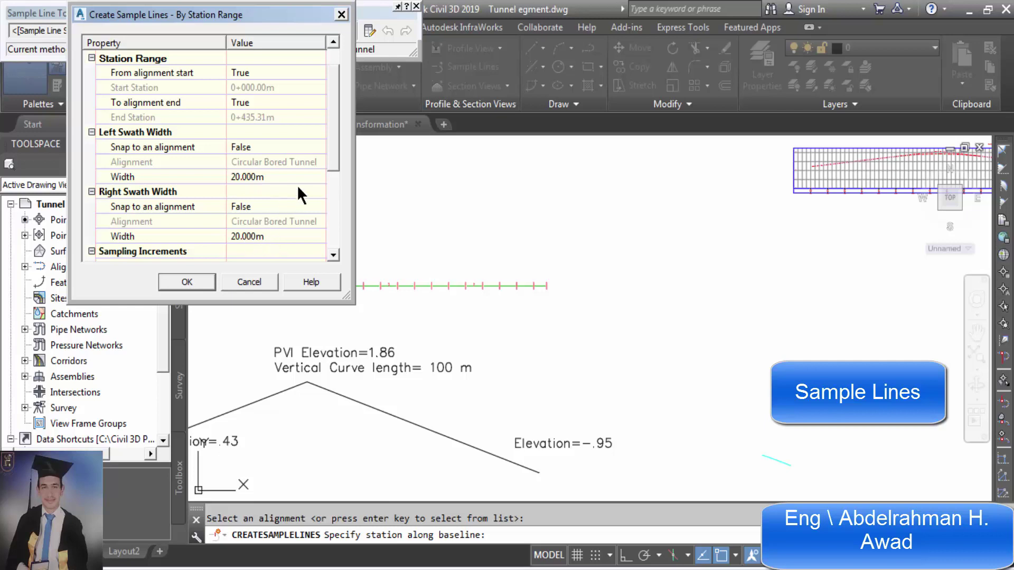
left_click_drag(331, 150, 334, 154)
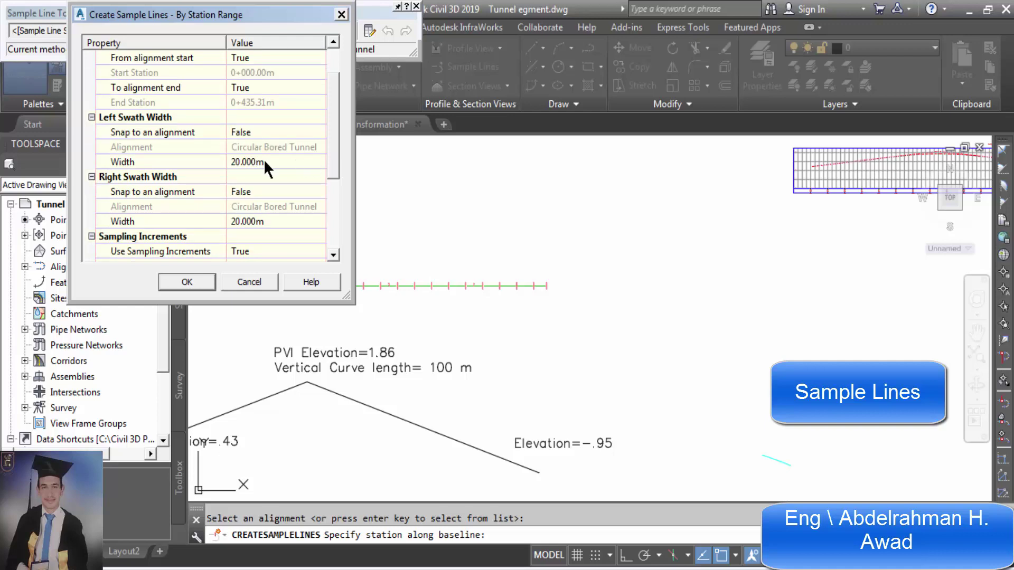
left_click_drag(336, 164, 335, 196)
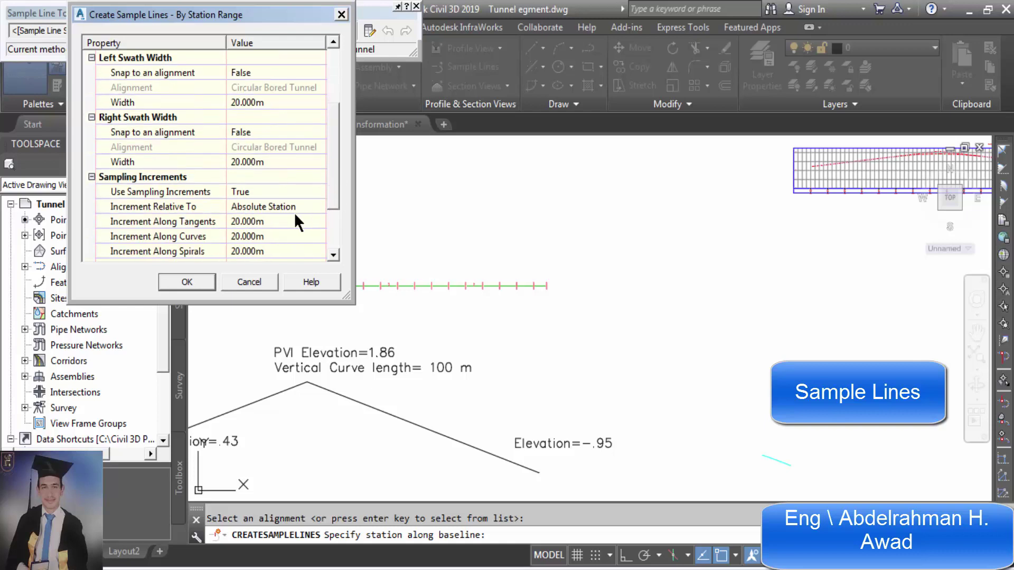
left_click(242, 221)
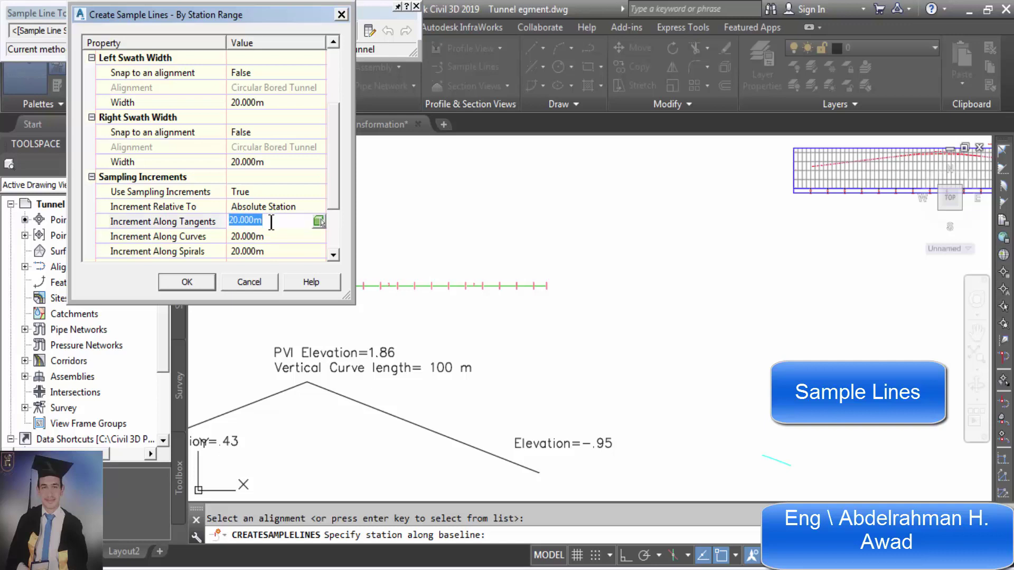
type("50")
left_click(208, 240)
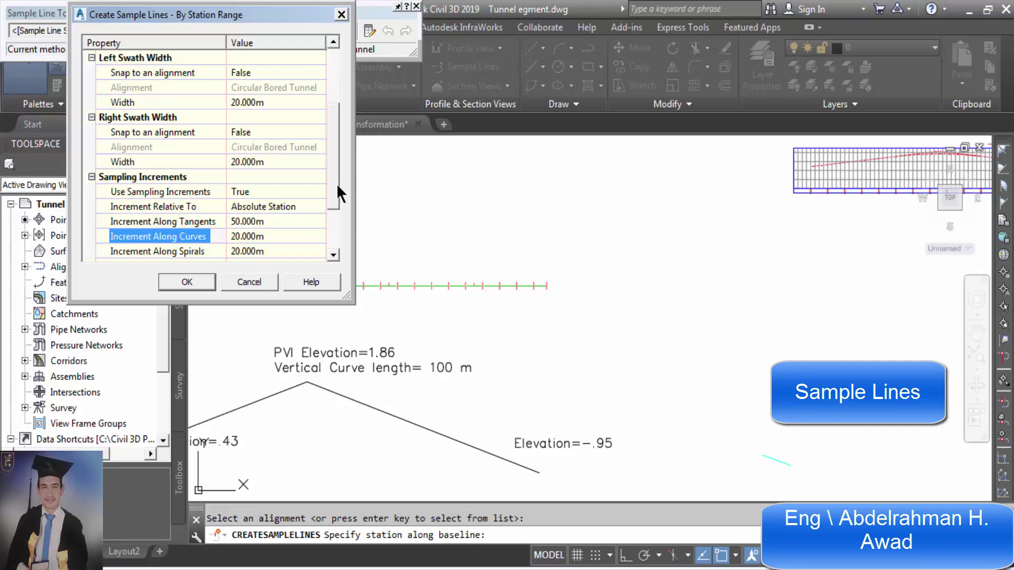
left_click_drag(333, 185, 333, 200)
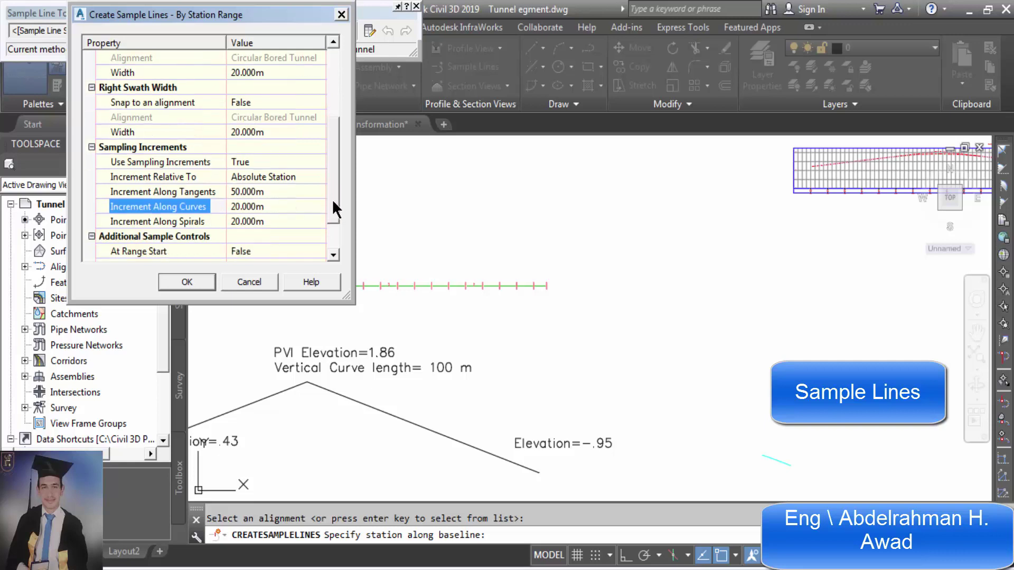
left_click(198, 191)
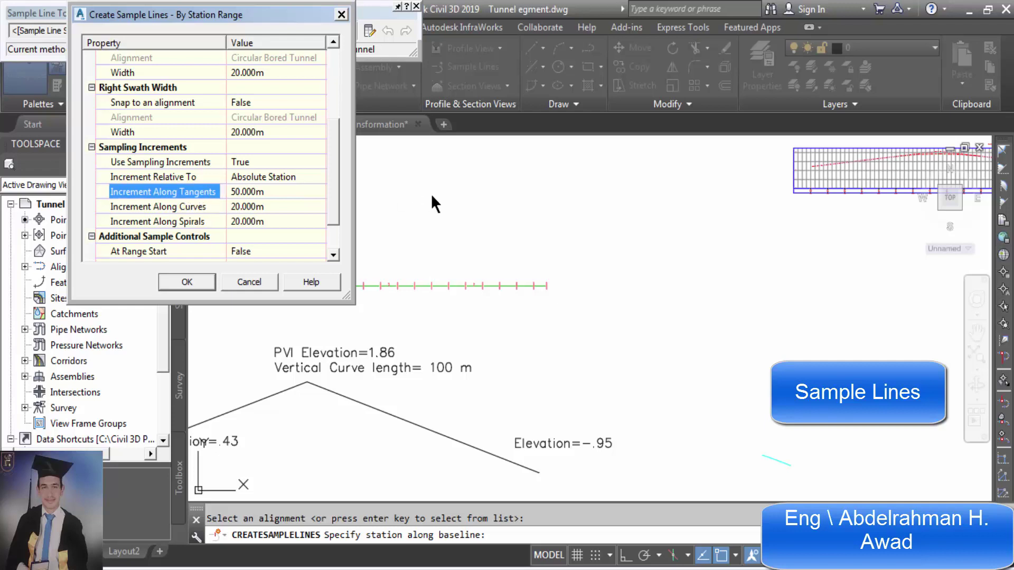
Enable additional sampling at the range start and range end, and create the sample lines.
scroll(331, 211, "down", 1)
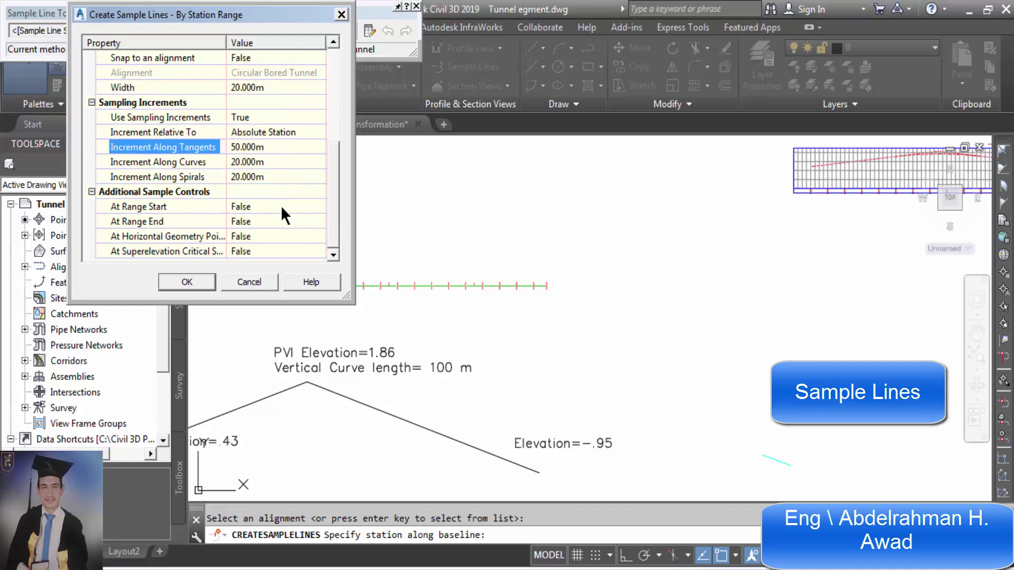
left_click(281, 208)
left_click(281, 208)
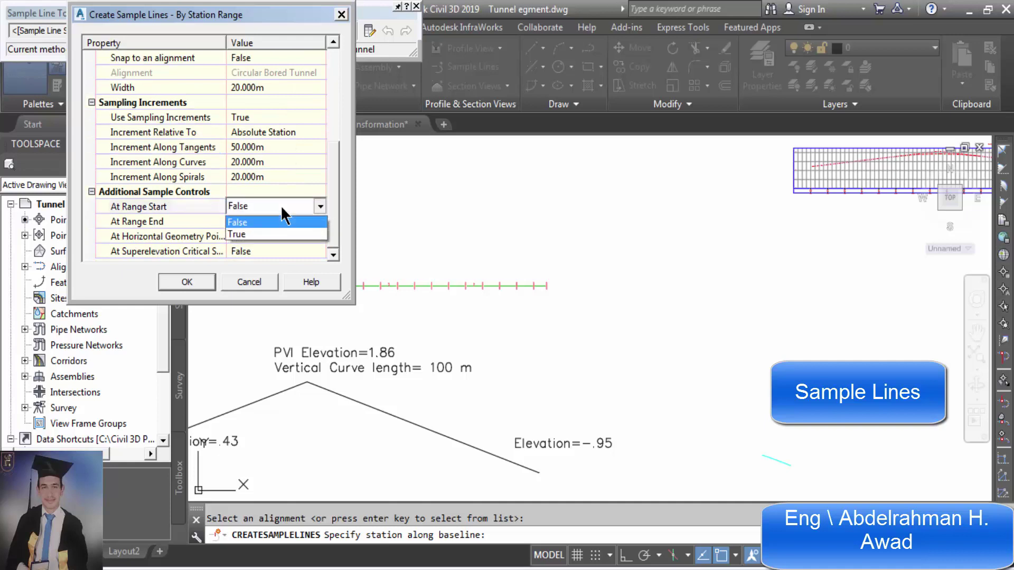
left_click(275, 232)
left_click(274, 217)
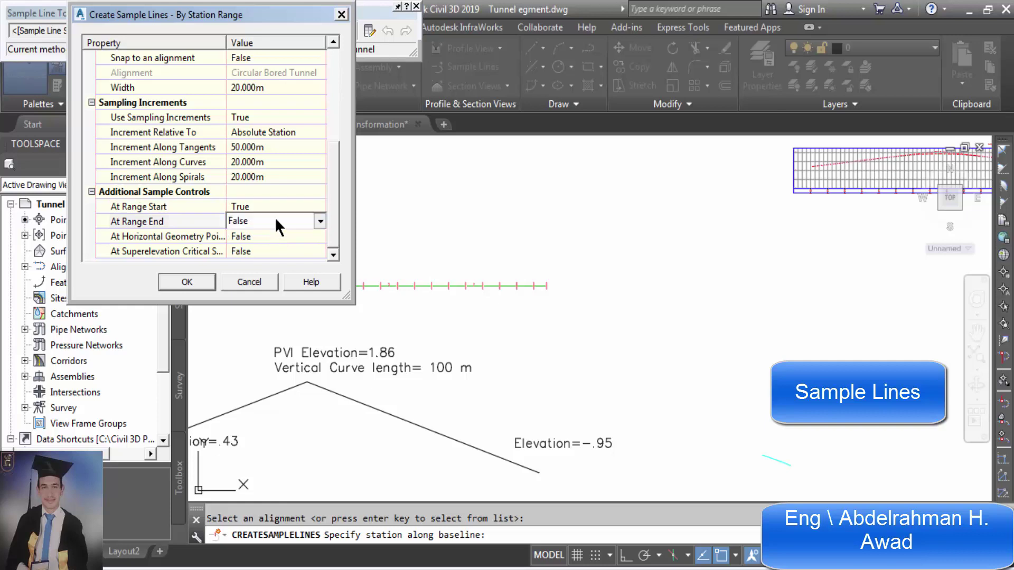
left_click(275, 217)
left_click(270, 246)
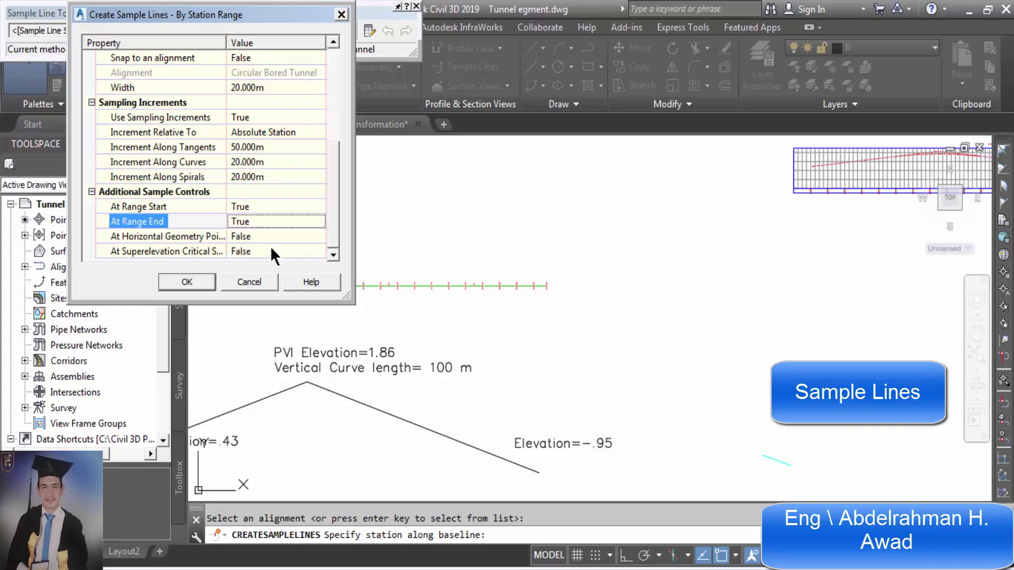
left_click(187, 282)
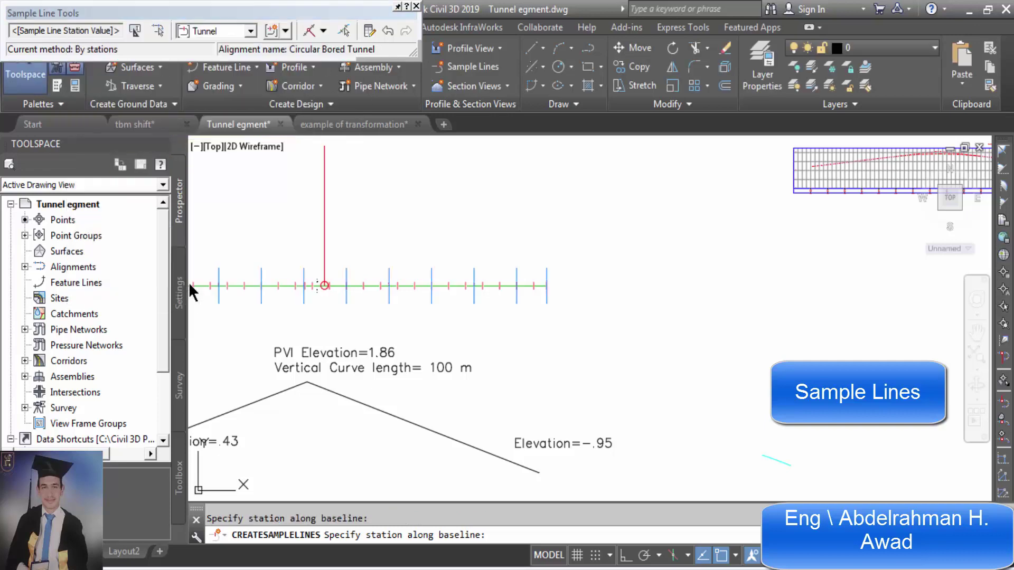
Examine the sample lines from the start to the end of the Circular Bored Tunnel alignment, and end the sample line command.
scroll(746, 265, "down", 3)
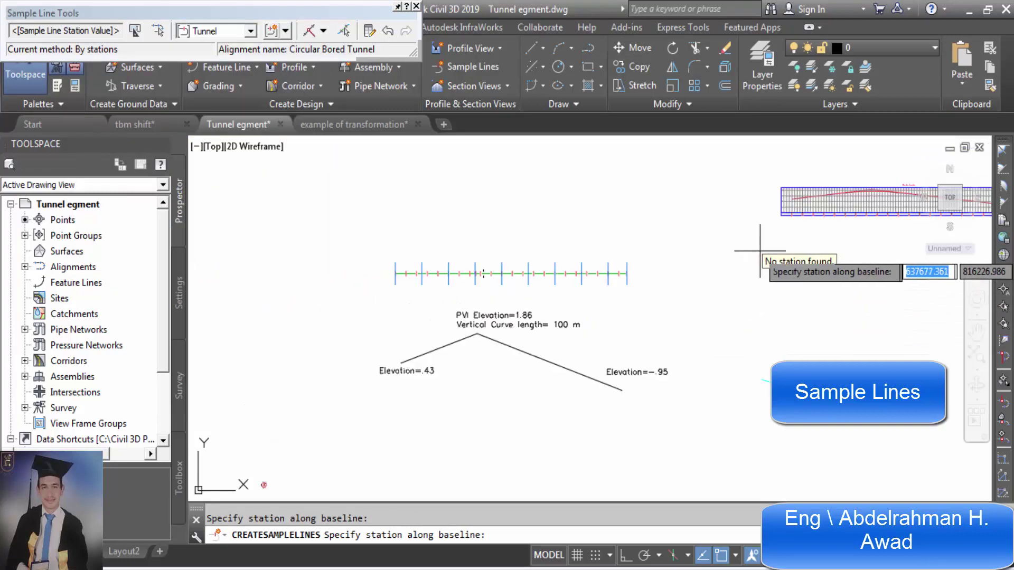
scroll(488, 352, "up", 1)
scroll(412, 317, "up", 5)
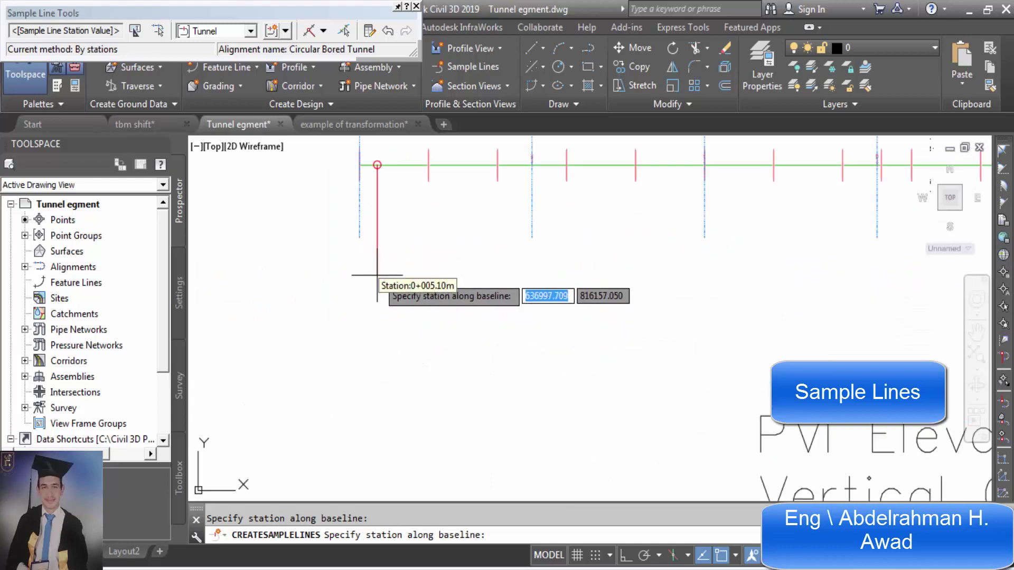
scroll(396, 329, "down", 4)
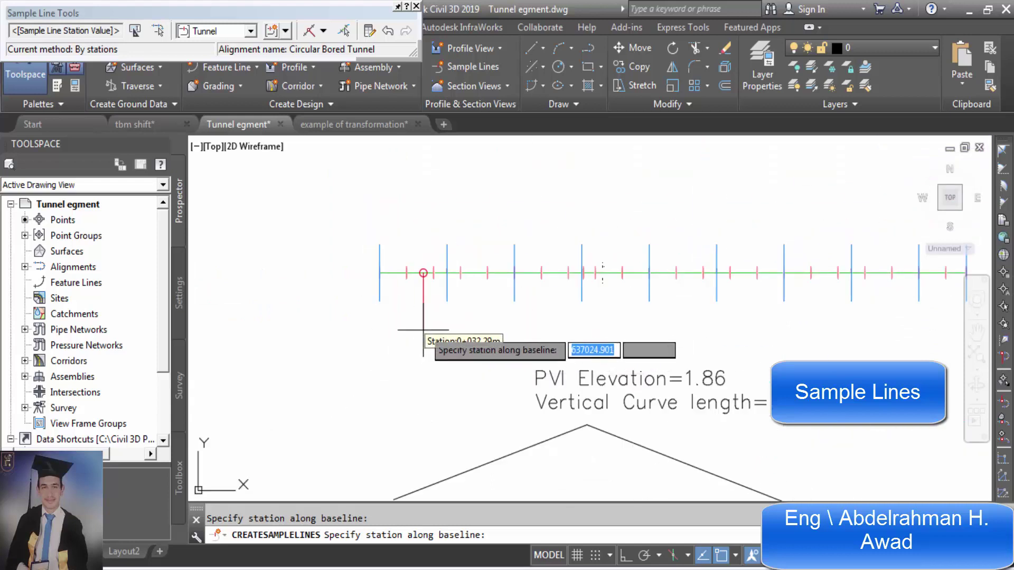
middle_click_drag(649, 338, 422, 333)
scroll(423, 329, "down", 1)
key("Escape")
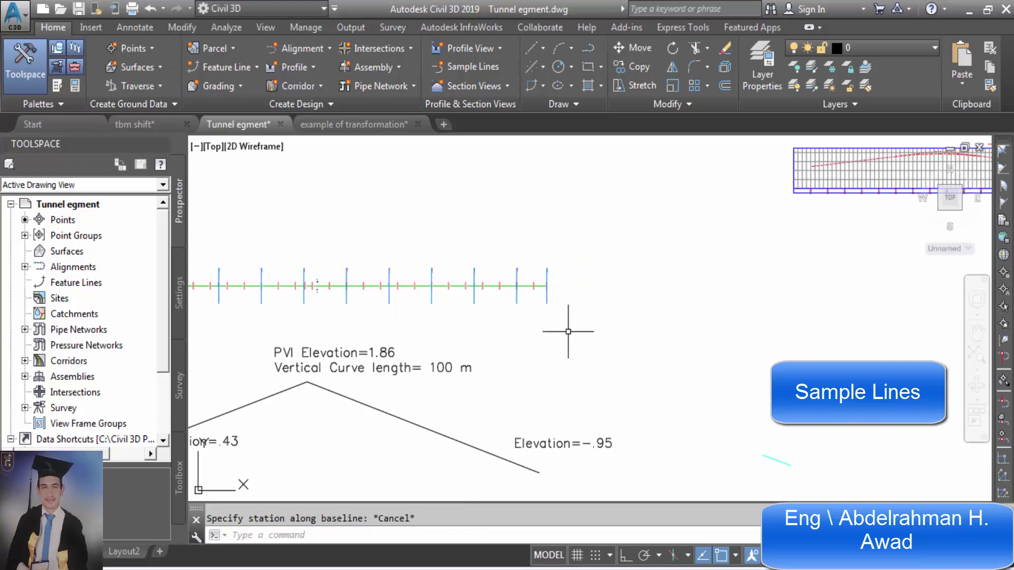
scroll(570, 327, "down", 2)
scroll(319, 311, "up", 3)
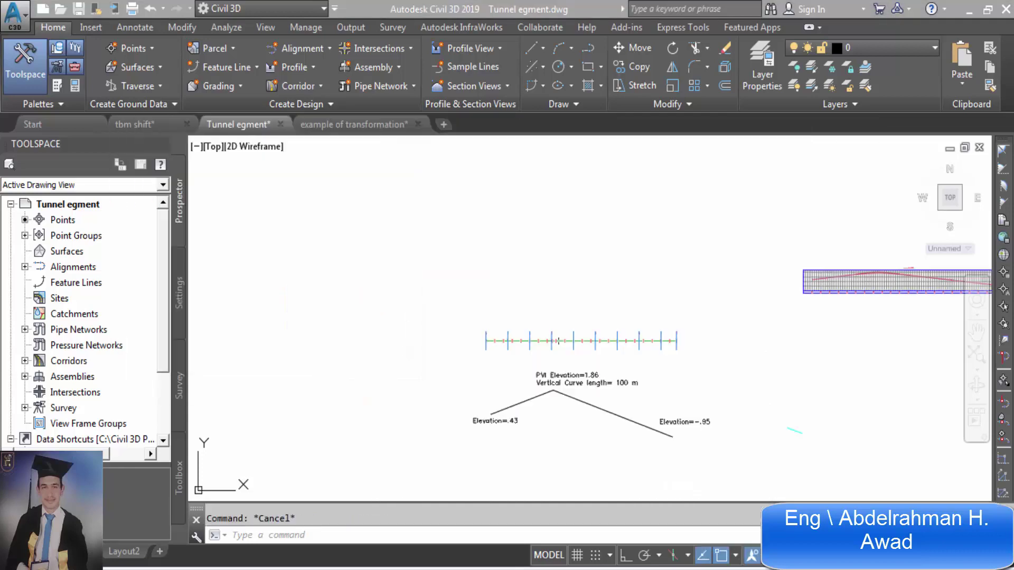
scroll(649, 340, "up", 4)
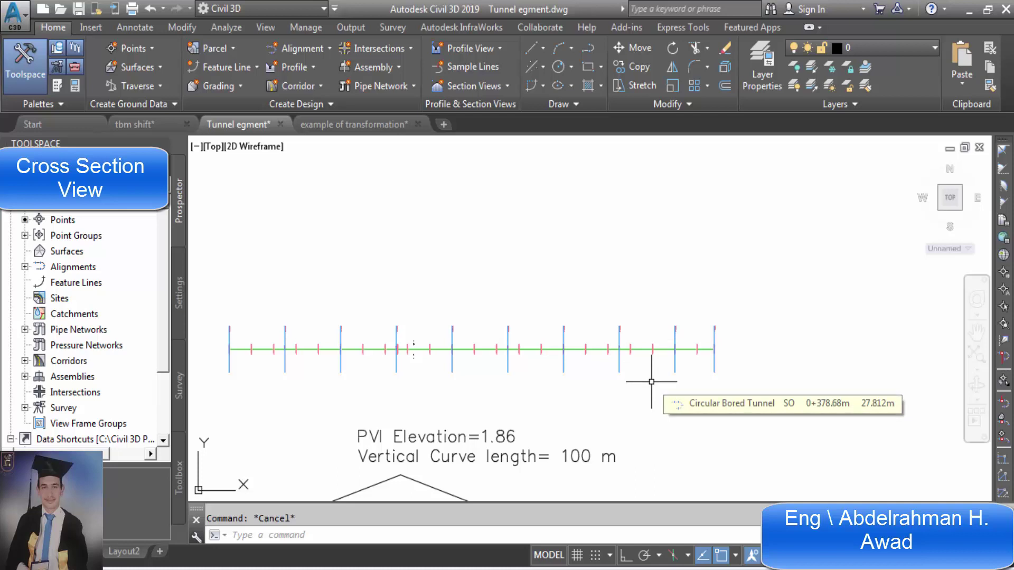
Start multiple section views for the Tunnel sample line group, accepting production placement with the Basic plot style and automatic station, offset and elevation ranges.
left_click(490, 98)
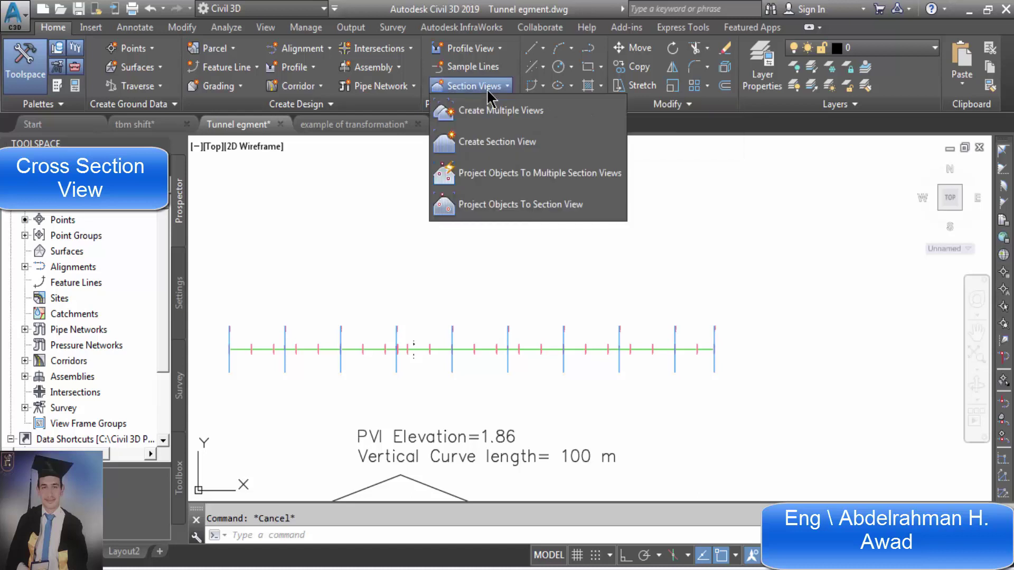
left_click(564, 121)
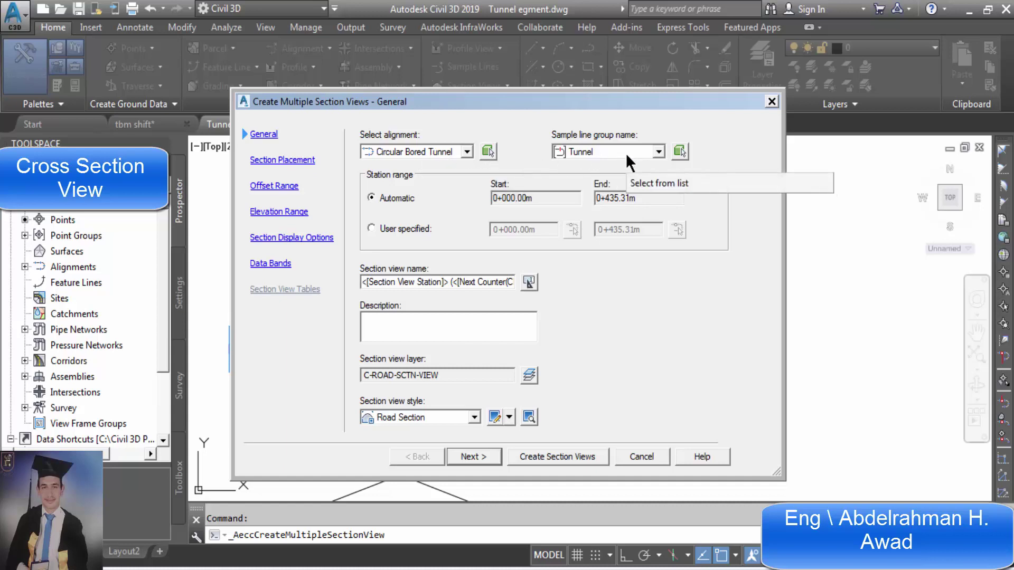
left_click(474, 456)
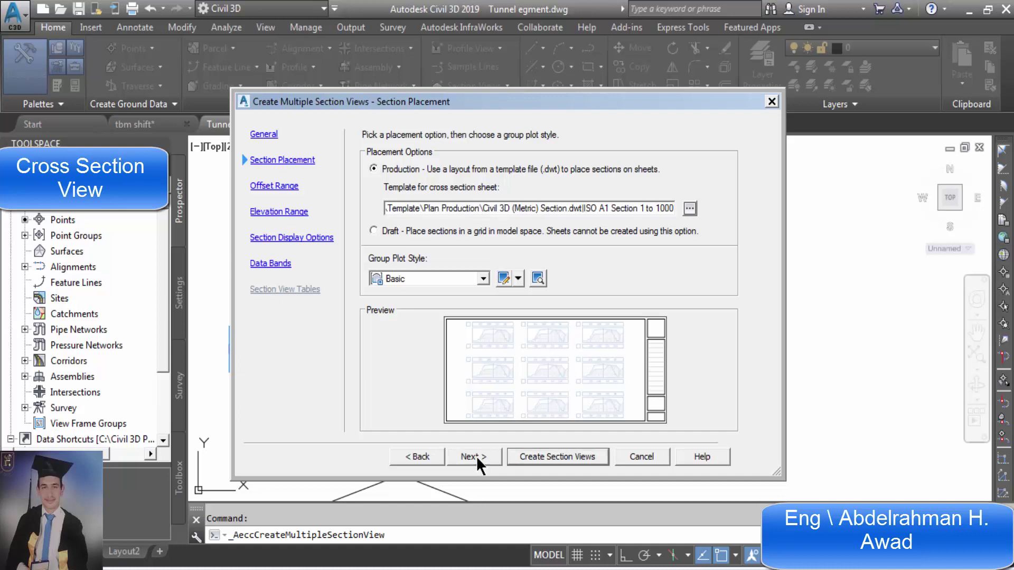
left_click(477, 457)
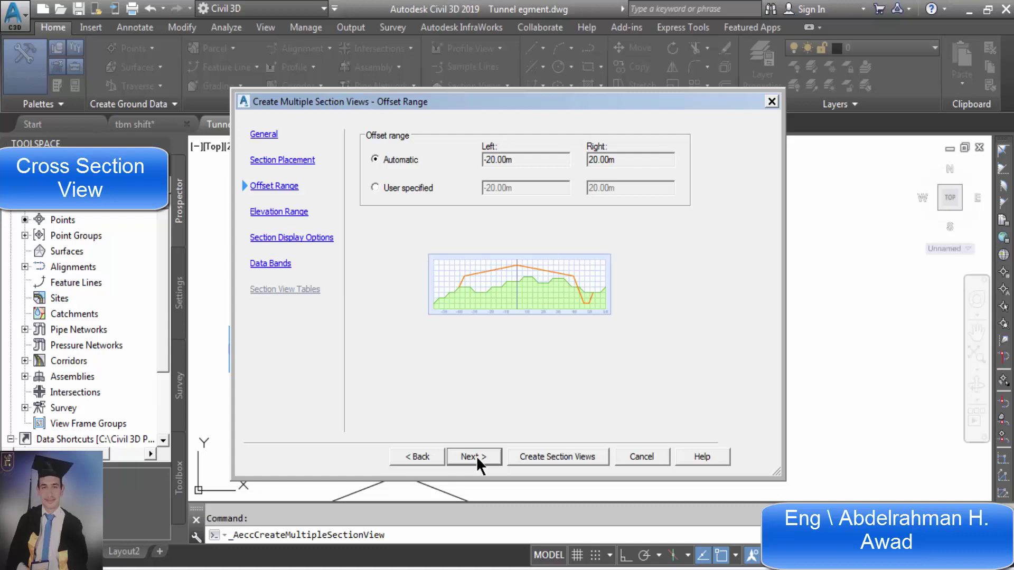
left_click(473, 456)
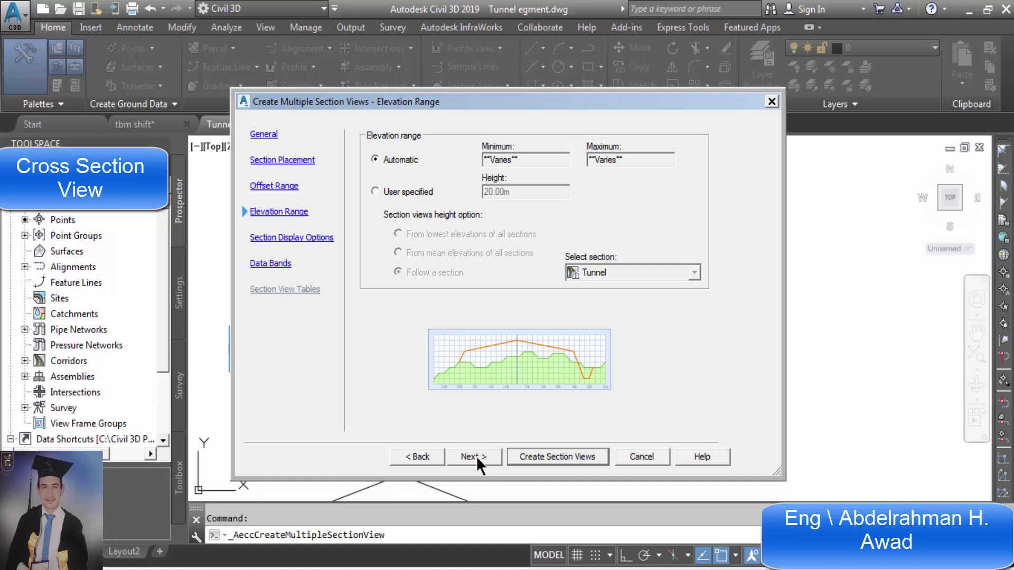
left_click(476, 456)
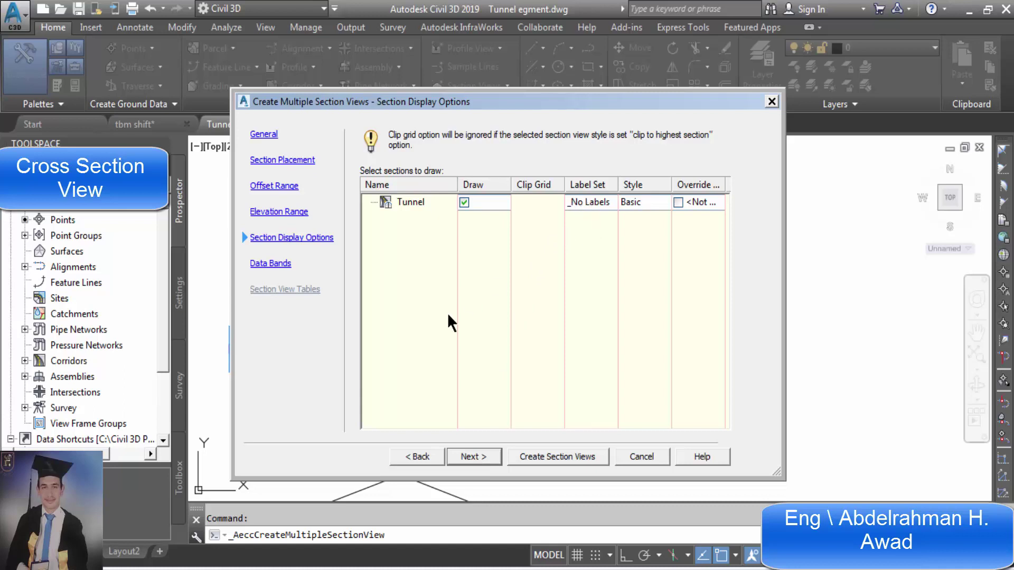
Choose the Offsets Only band set and create the section views with their origin above the alignment.
left_click(483, 456)
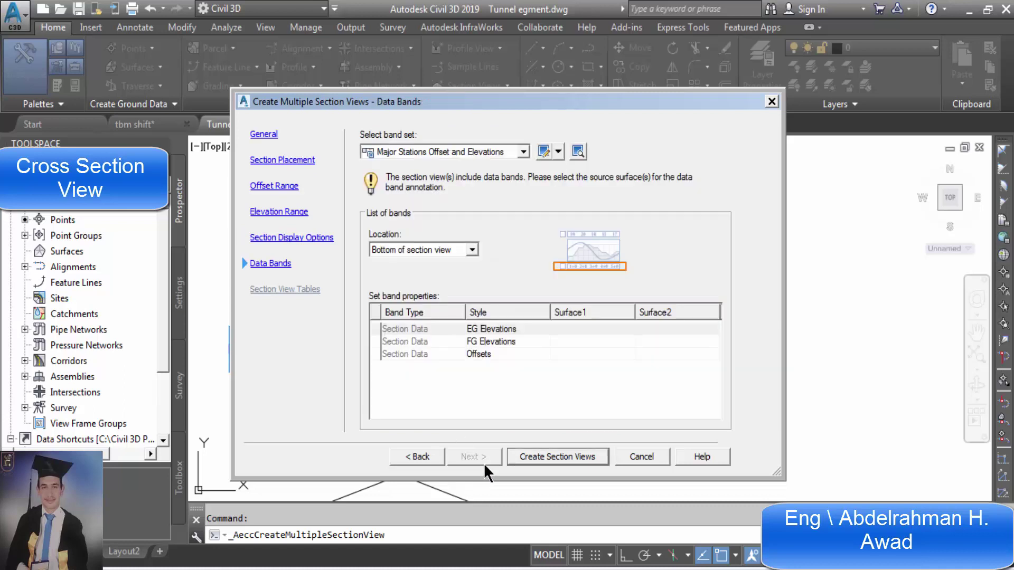
left_click(522, 152)
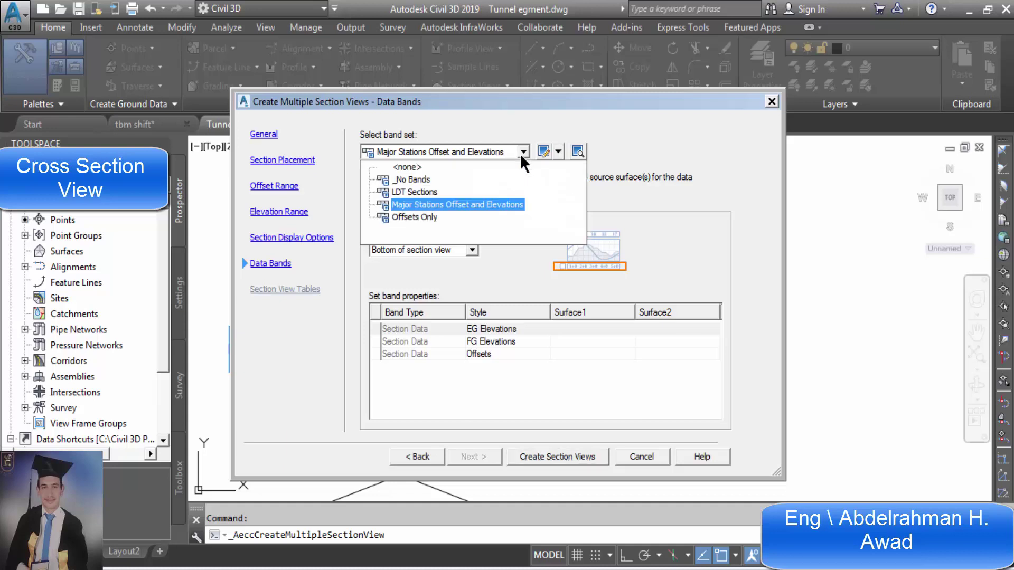
left_click(429, 213)
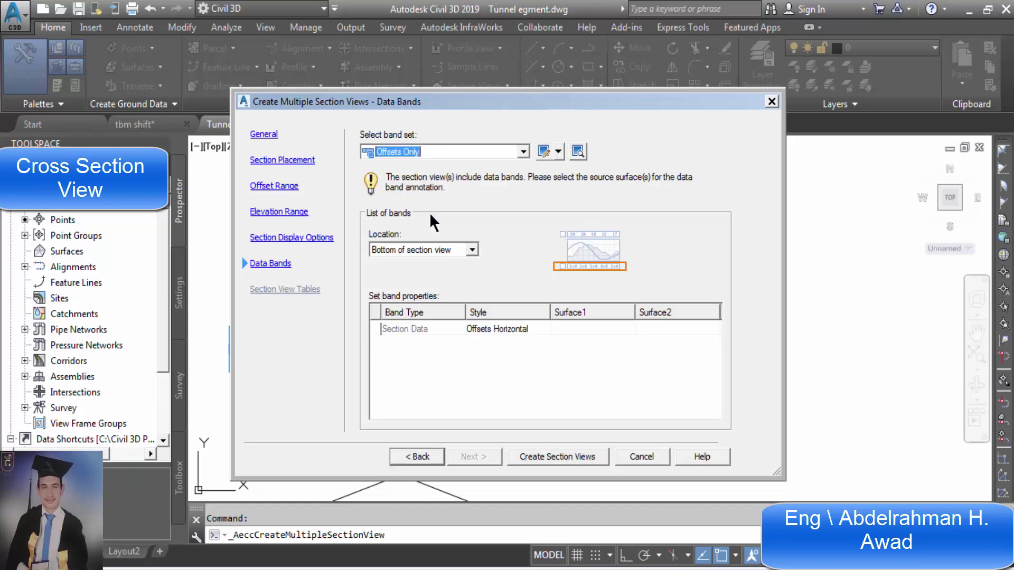
left_click(549, 458)
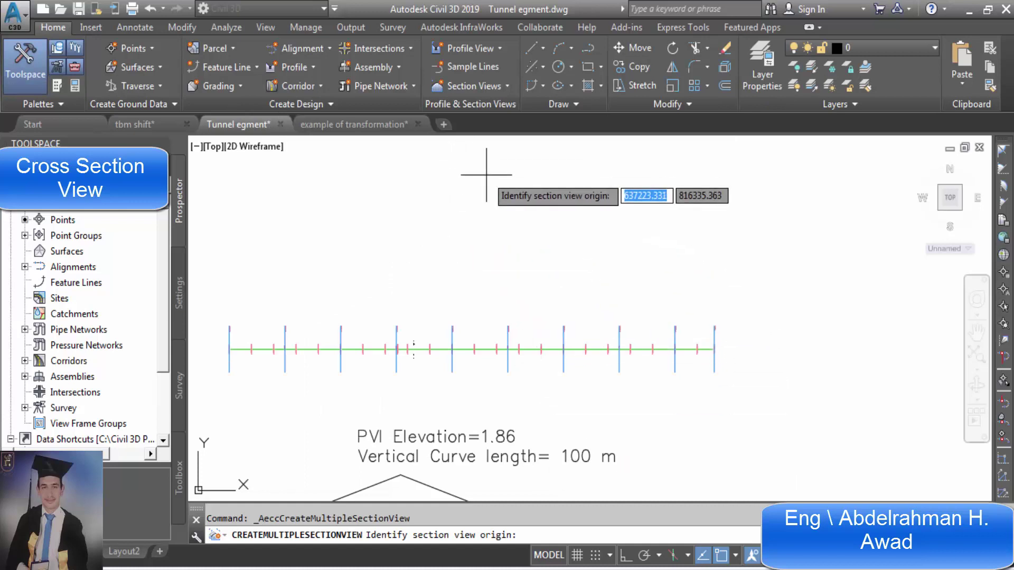
left_click(472, 189)
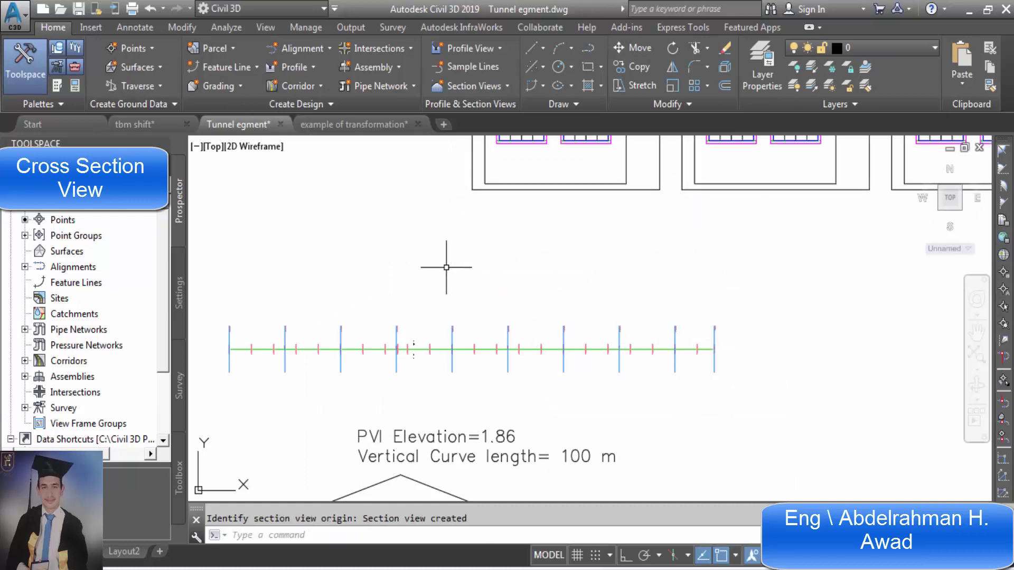
Examine the section view sheets and the tunnel cross sections inside them, including those at 0+200.00 and 0+000.00.
scroll(446, 267, "down", 2)
scroll(658, 425, "down", 4)
key("Escape")
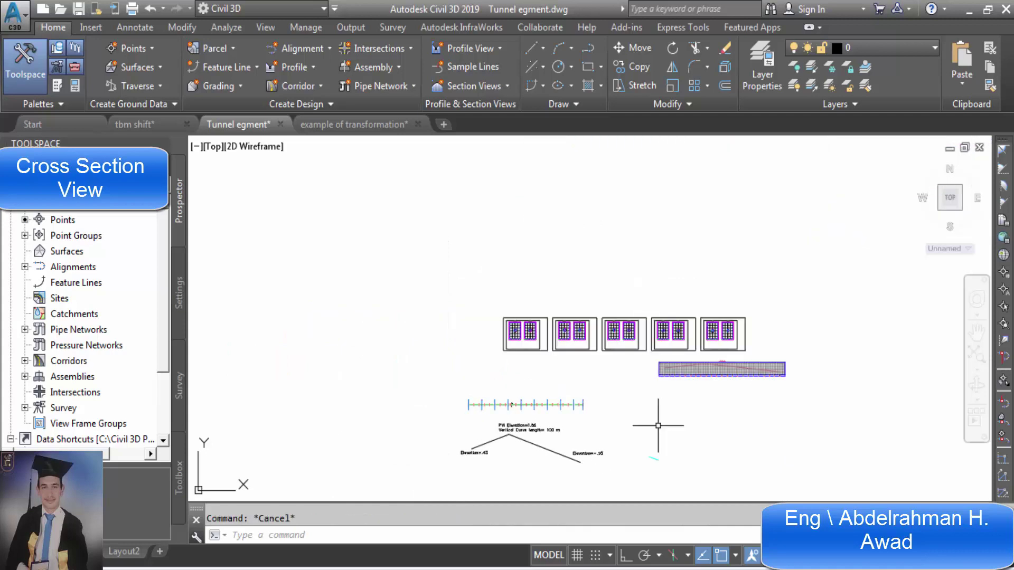
scroll(667, 350, "up", 8)
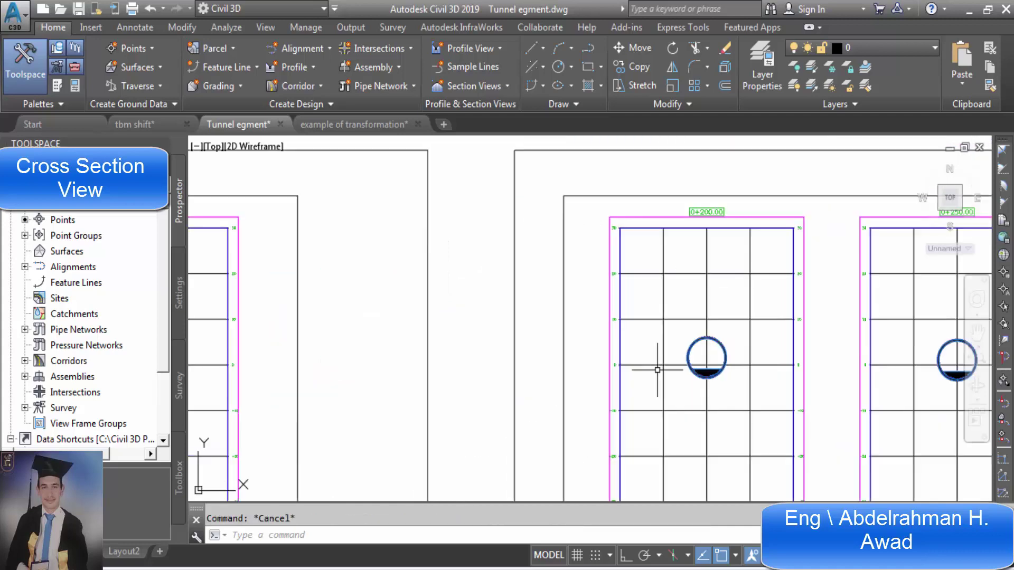
scroll(509, 328, "down", 4)
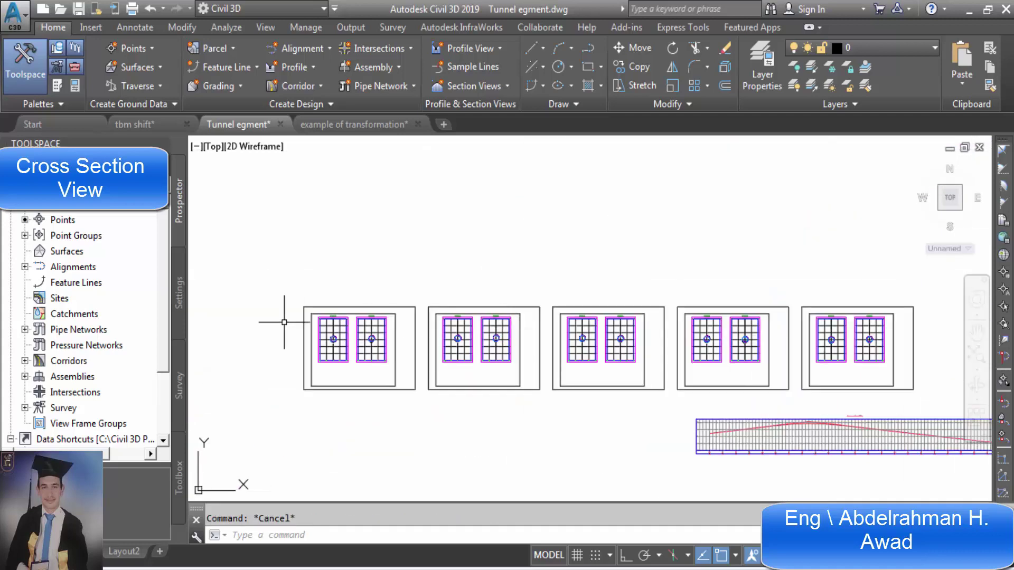
scroll(316, 359, "up", 6)
scroll(340, 380, "up", 5)
scroll(347, 452, "down", 3)
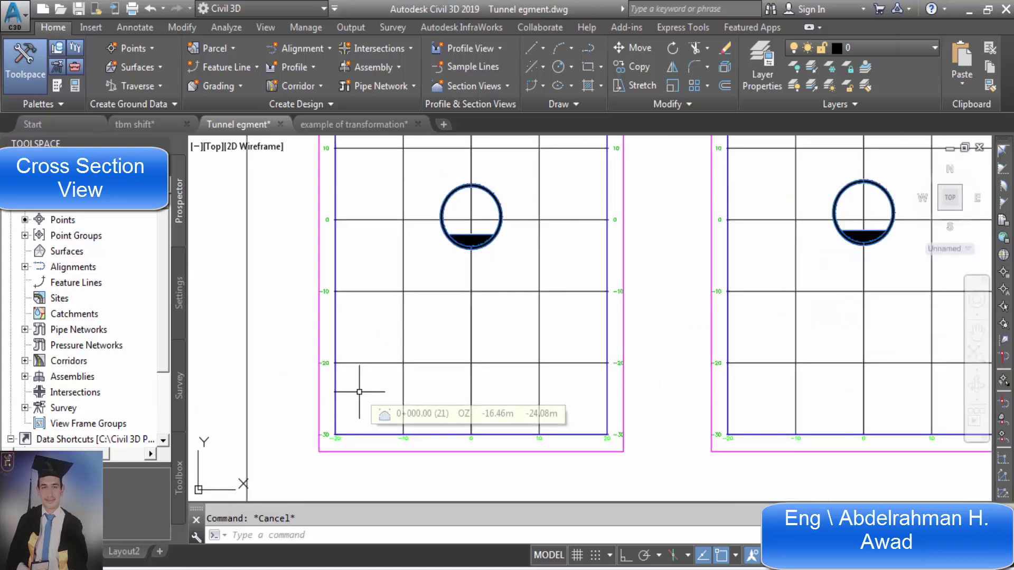
Examine the section views at 0+000.00 and 0+050.00, including their tunnel sections and their offset and elevation grid labels.
scroll(412, 333, "down", 4)
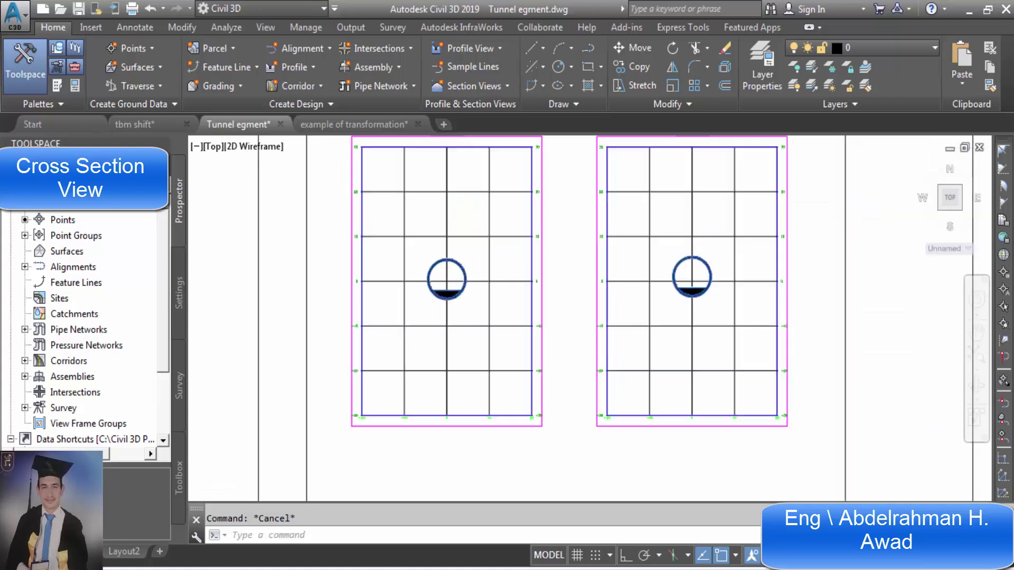
scroll(420, 323, "up", 4)
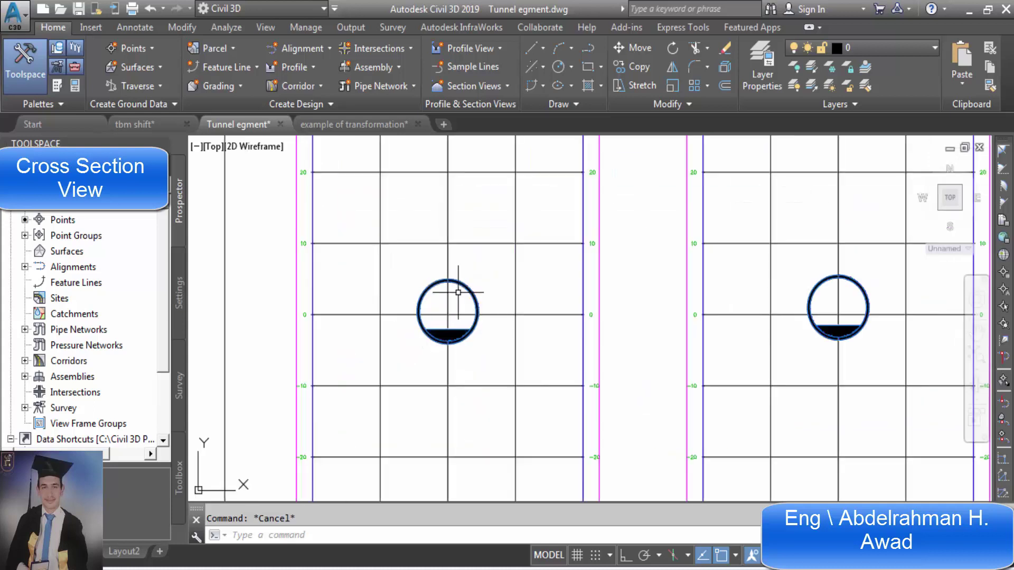
scroll(482, 369, "down", 2)
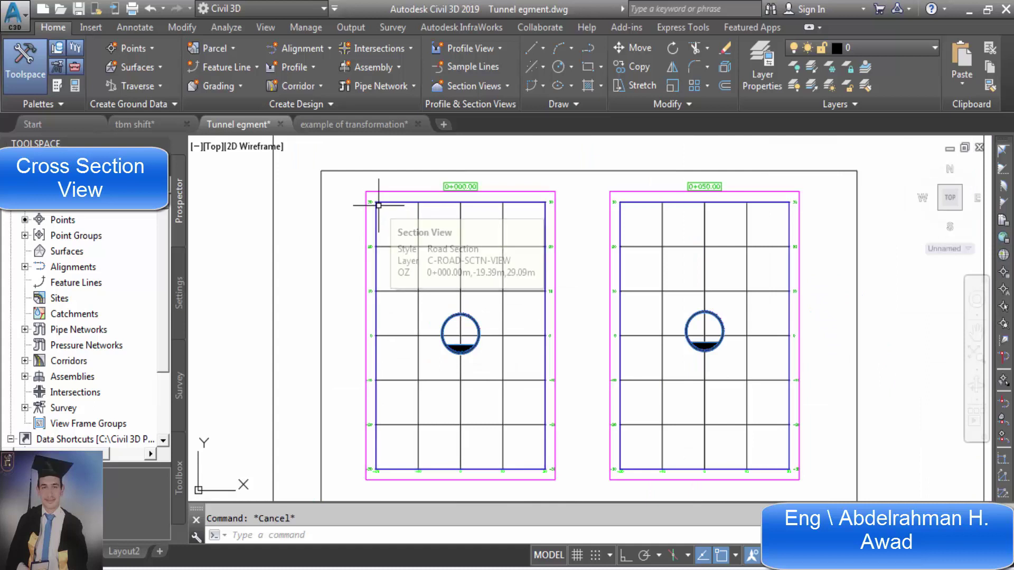
scroll(372, 202, "up", 4)
scroll(372, 202, "down", 3)
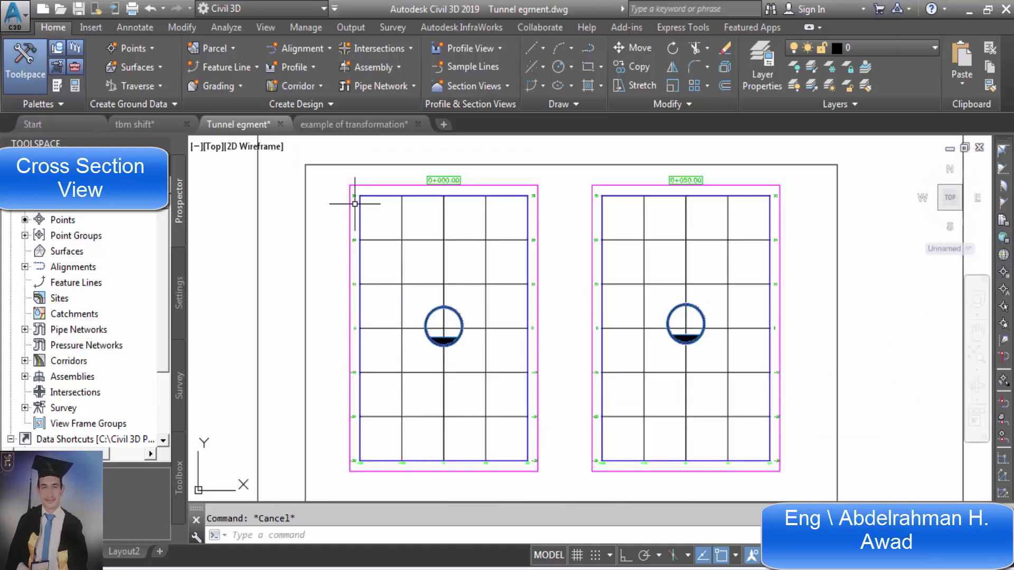
scroll(356, 196, "up", 3)
scroll(357, 196, "down", 3)
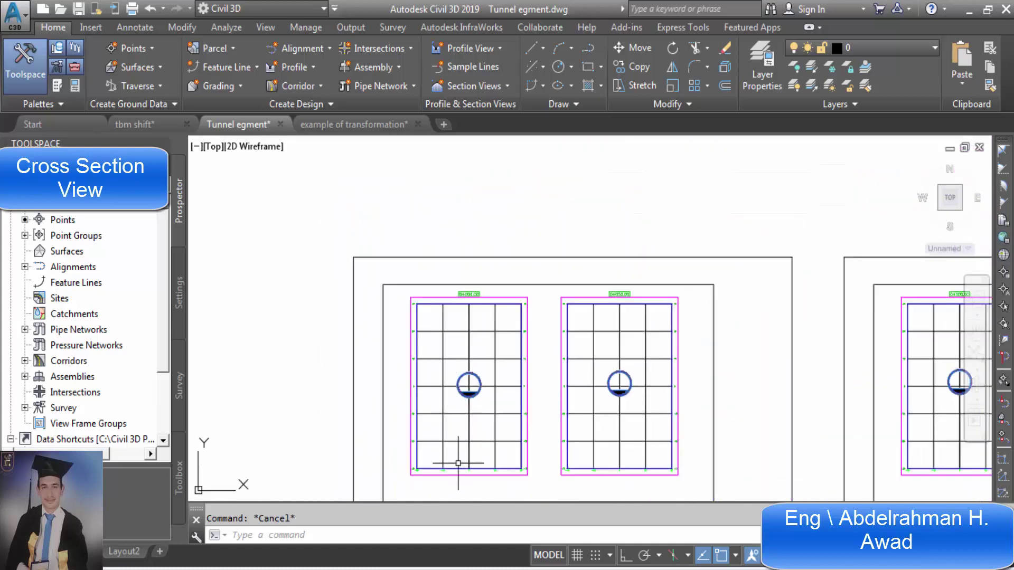
scroll(478, 454, "up", 3)
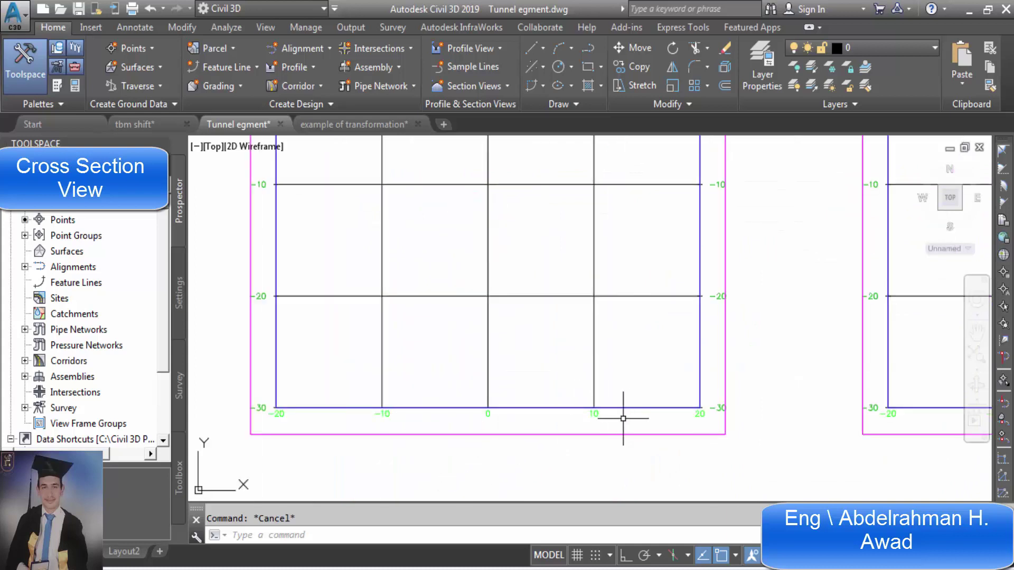
scroll(497, 438, "down", 4)
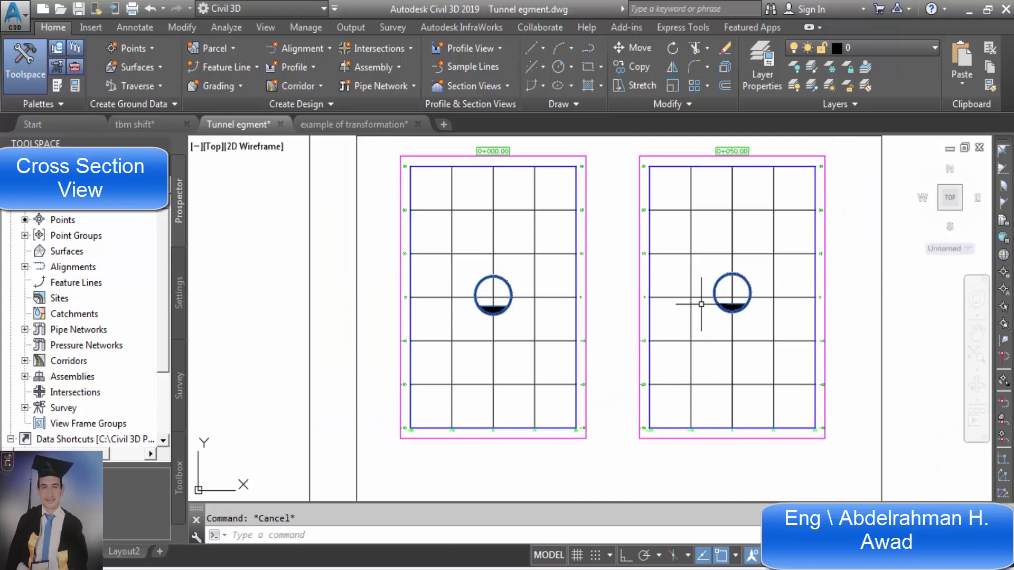
mouse_move(567, 334)
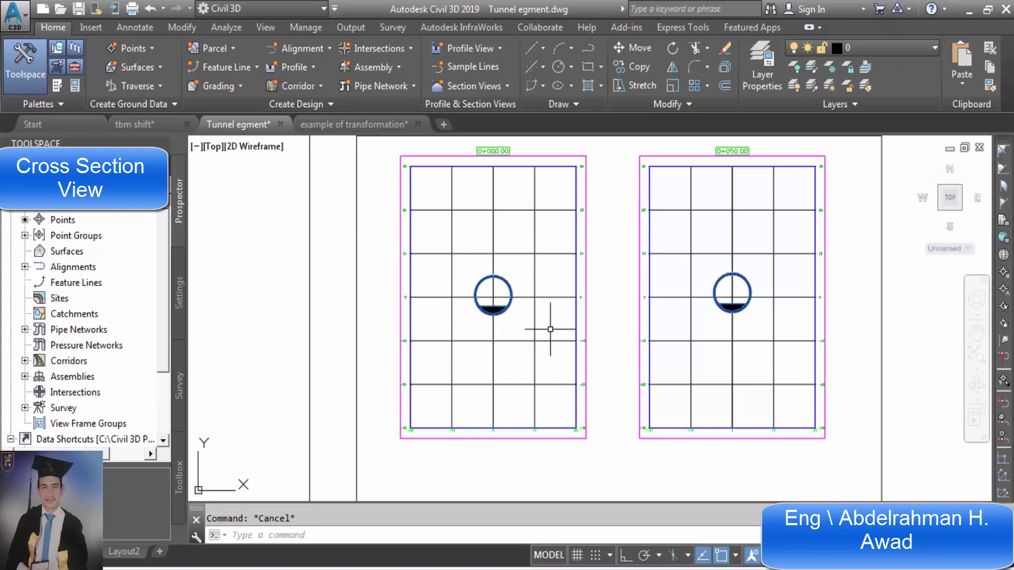
Examine the last section view sheet, including the station label and tunnel section of the 0+435.31 view.
scroll(438, 317, "down", 8)
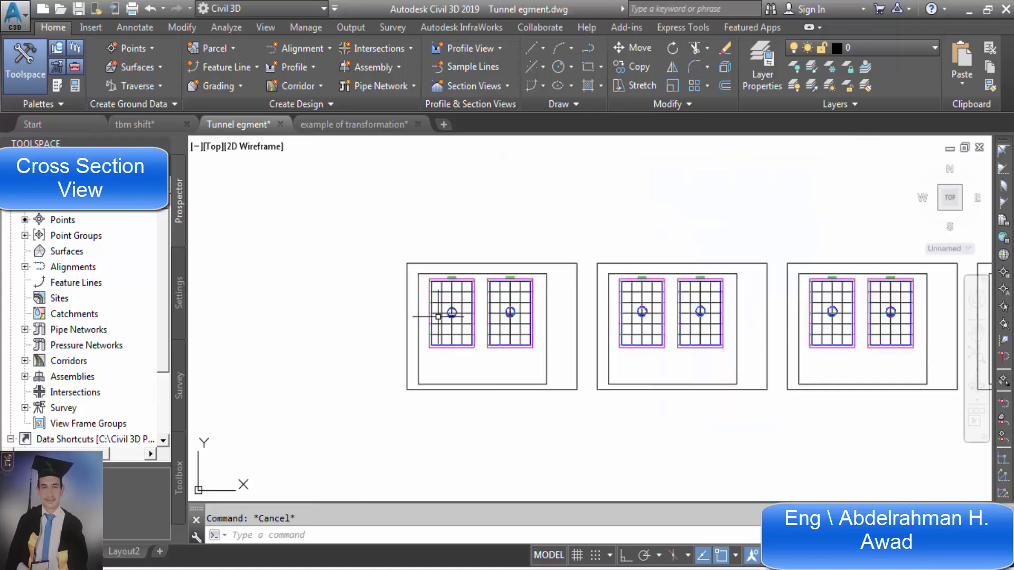
scroll(785, 297, "up", 3)
scroll(785, 297, "up", 5)
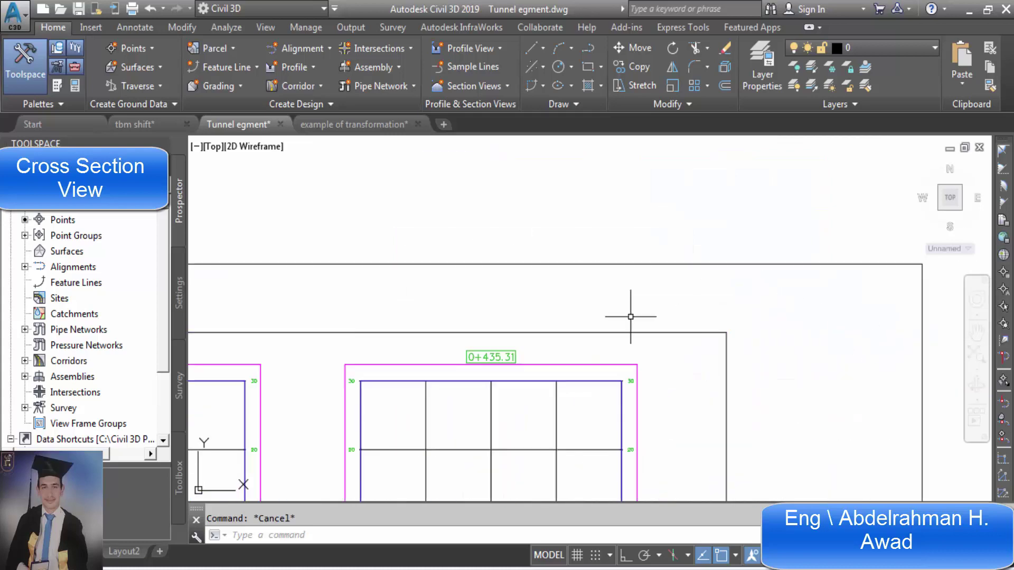
scroll(453, 369, "up", 2)
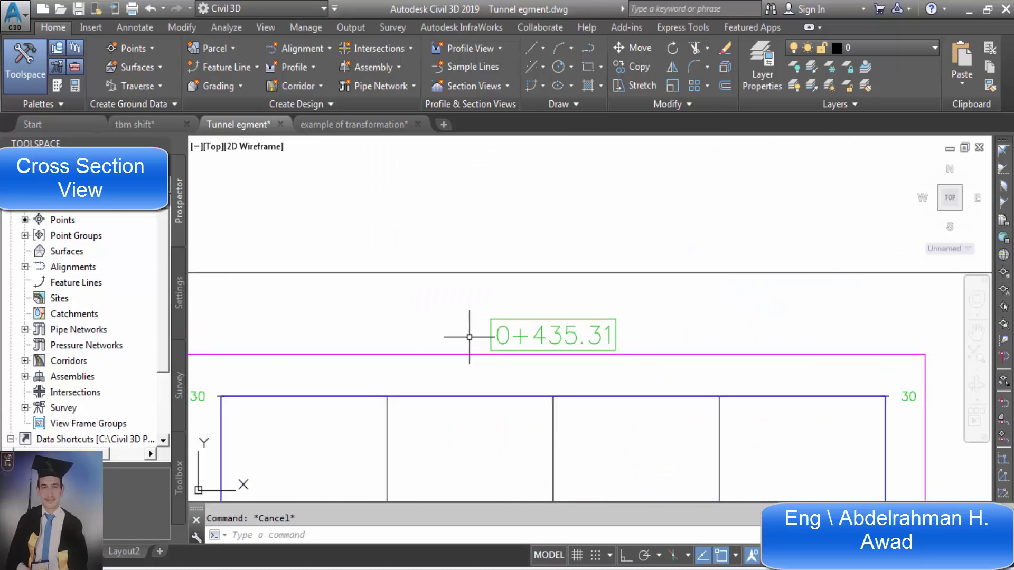
scroll(584, 244, "down", 6)
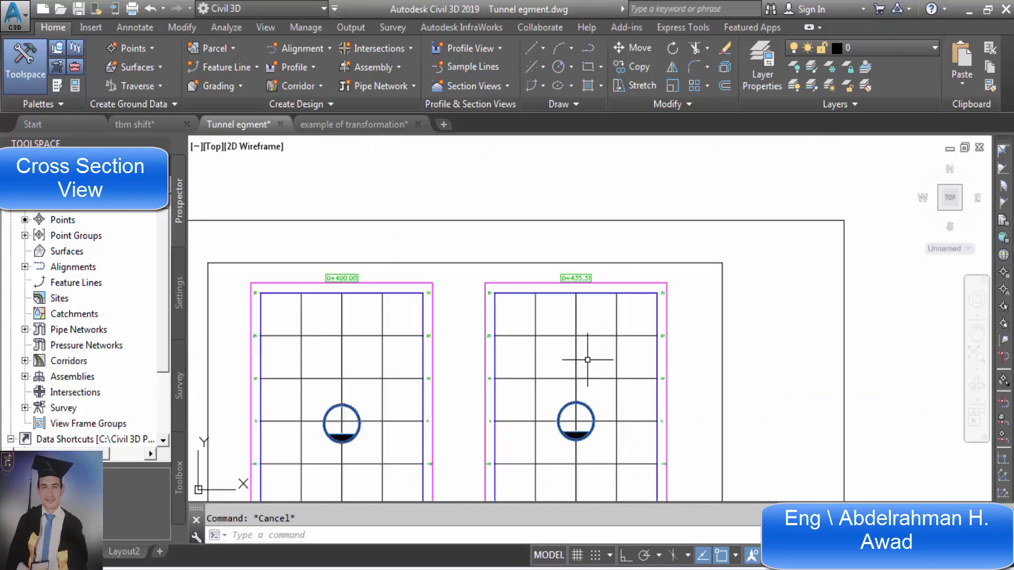
scroll(570, 419, "up", 4)
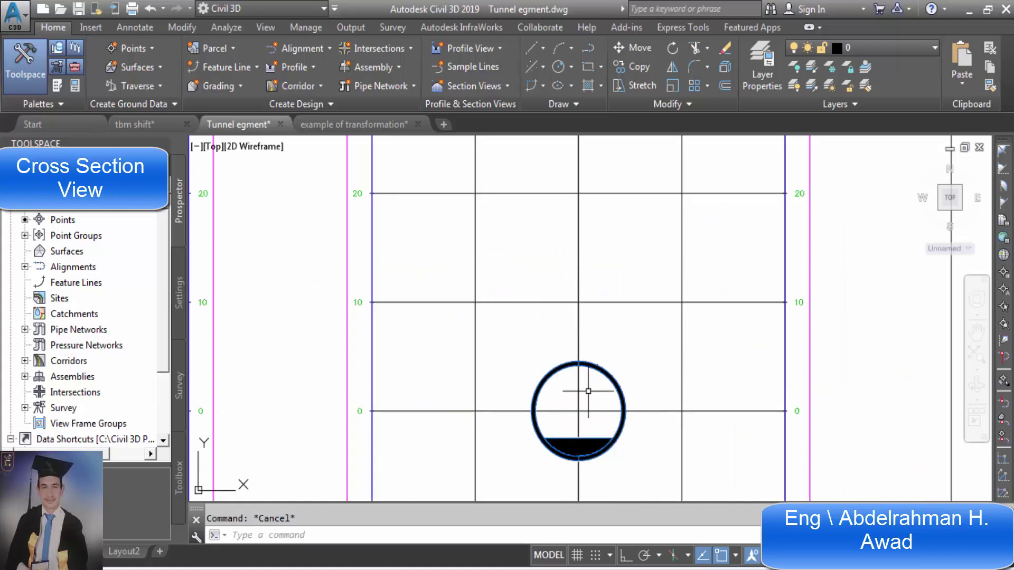
scroll(655, 369, "down", 5)
scroll(655, 370, "down", 2)
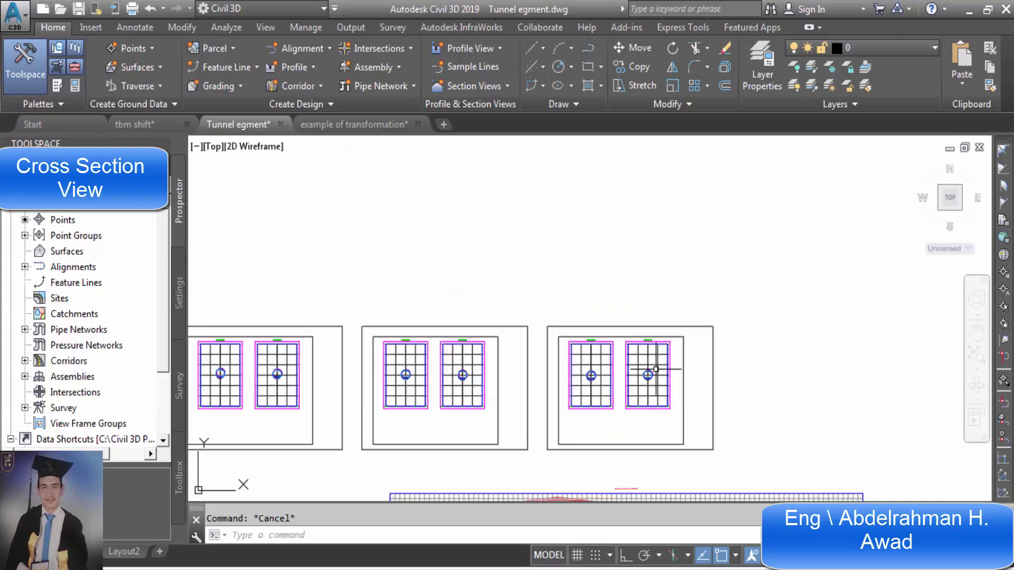
mouse_move(656, 369)
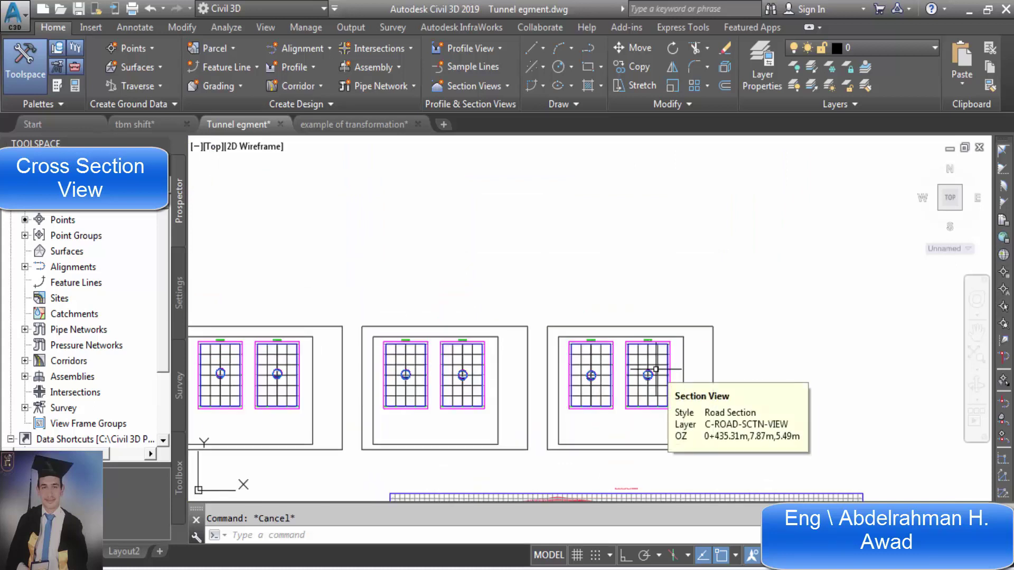
scroll(655, 369, "up", 5)
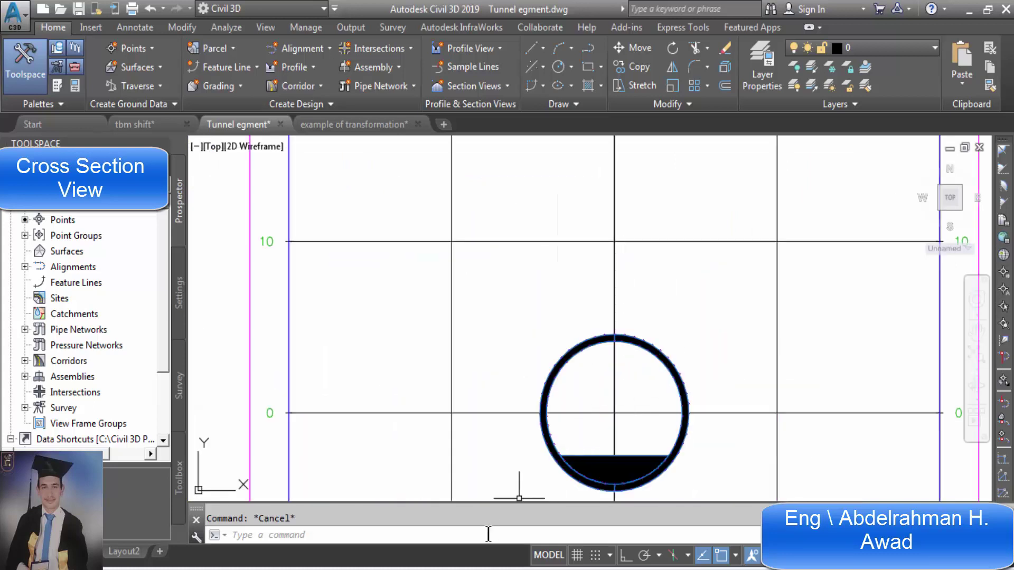
key("F9")
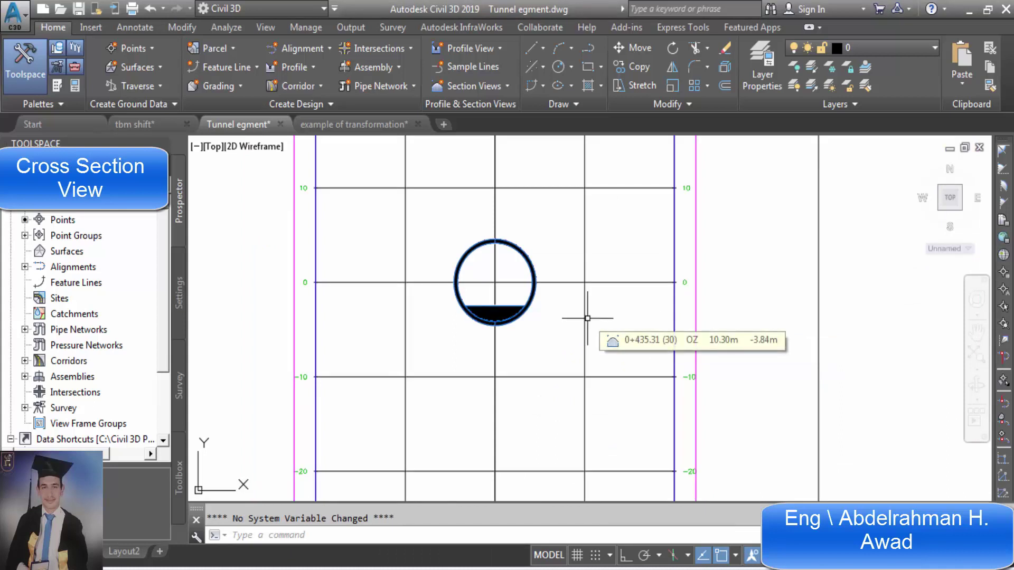
Examine the Circular Bored Tunnel profile around its vertical curve and compare it with the tunnel section at 0+435.31.
scroll(496, 303, "down", 10)
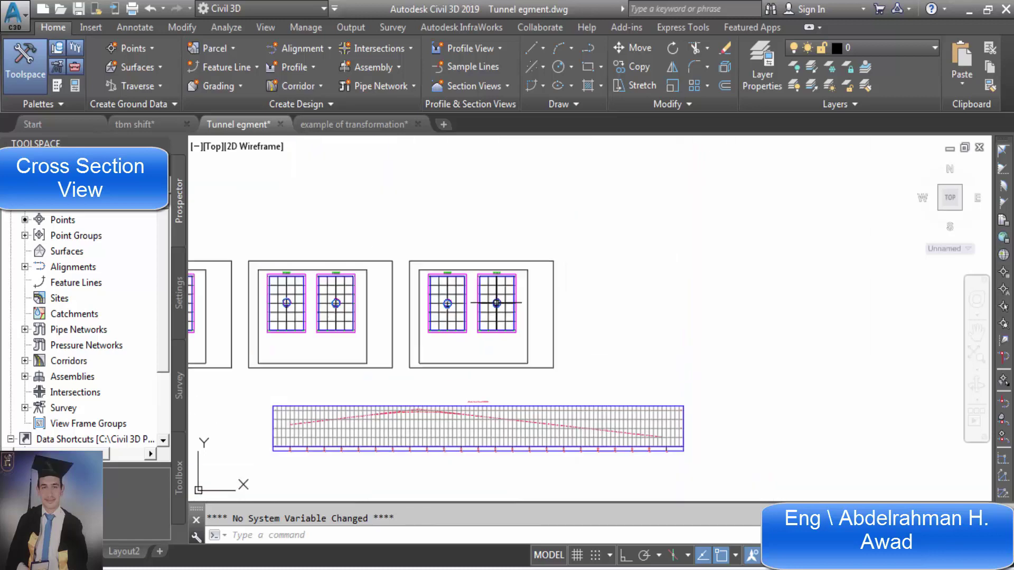
scroll(496, 303, "down", 3)
scroll(488, 322, "up", 3)
scroll(428, 344, "up", 5)
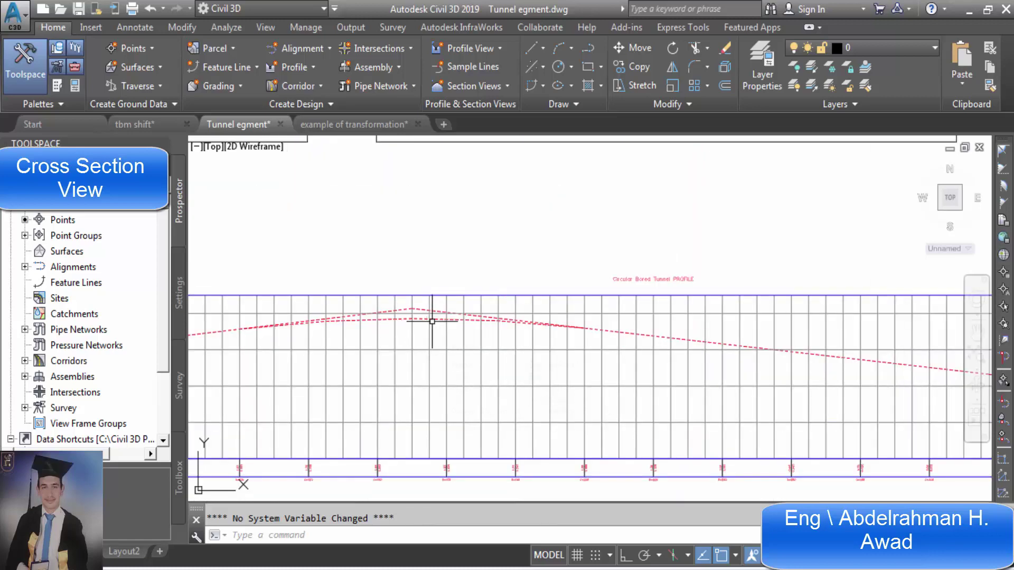
mouse_move(432, 320)
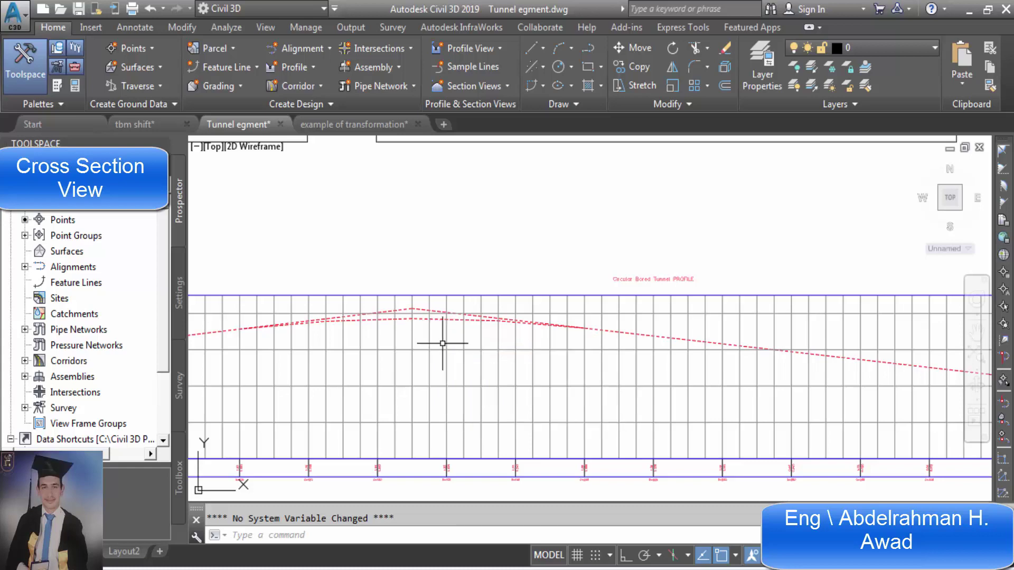
scroll(443, 340, "down", 4)
scroll(513, 241, "up", 10)
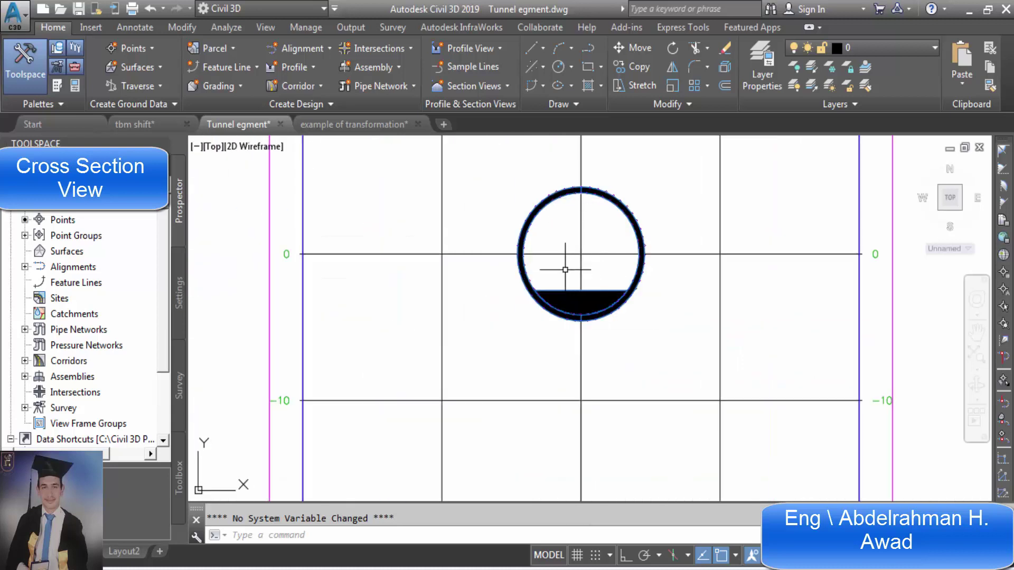
mouse_move(563, 258)
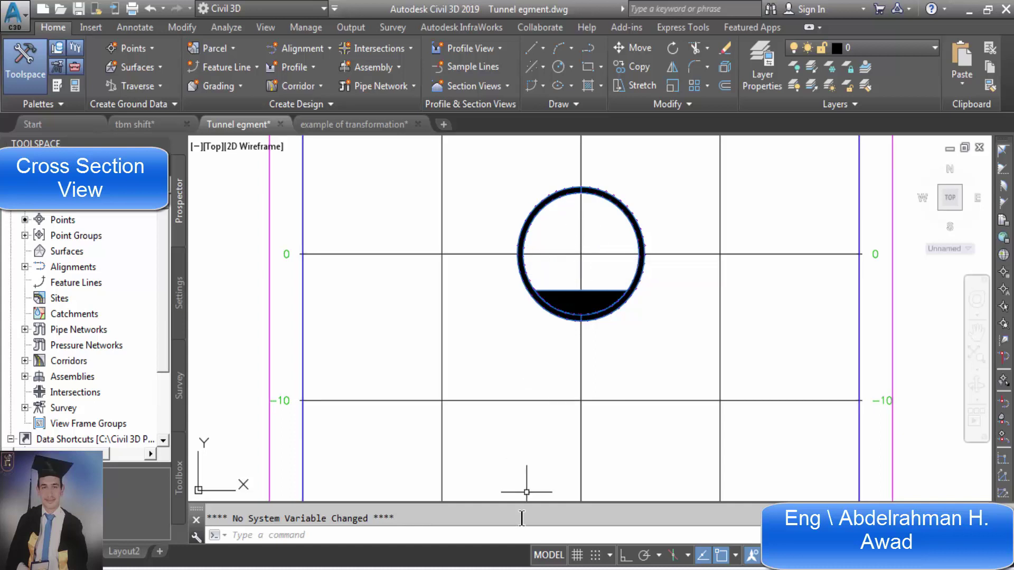
key("F9")
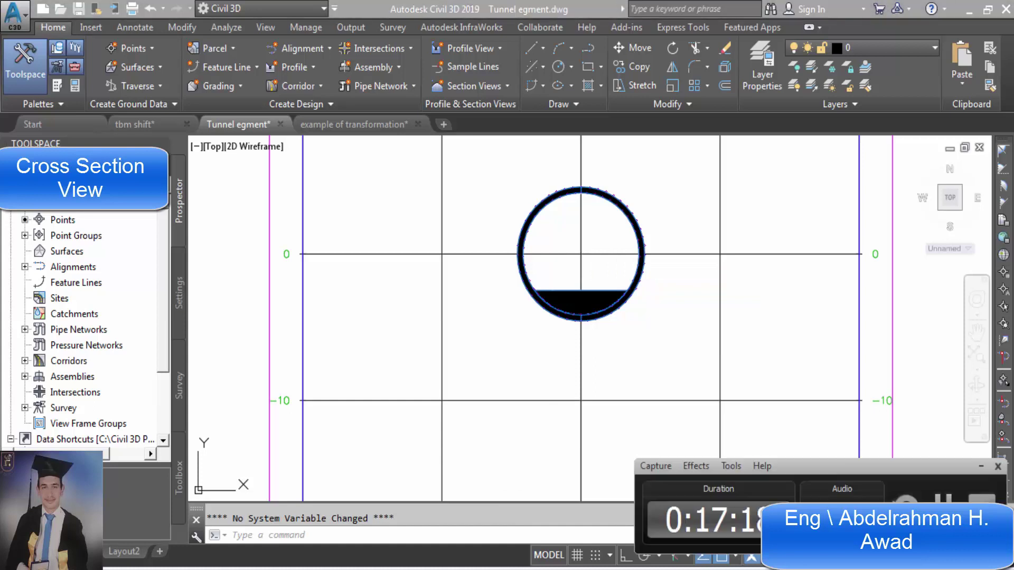
mouse_move(658, 339)
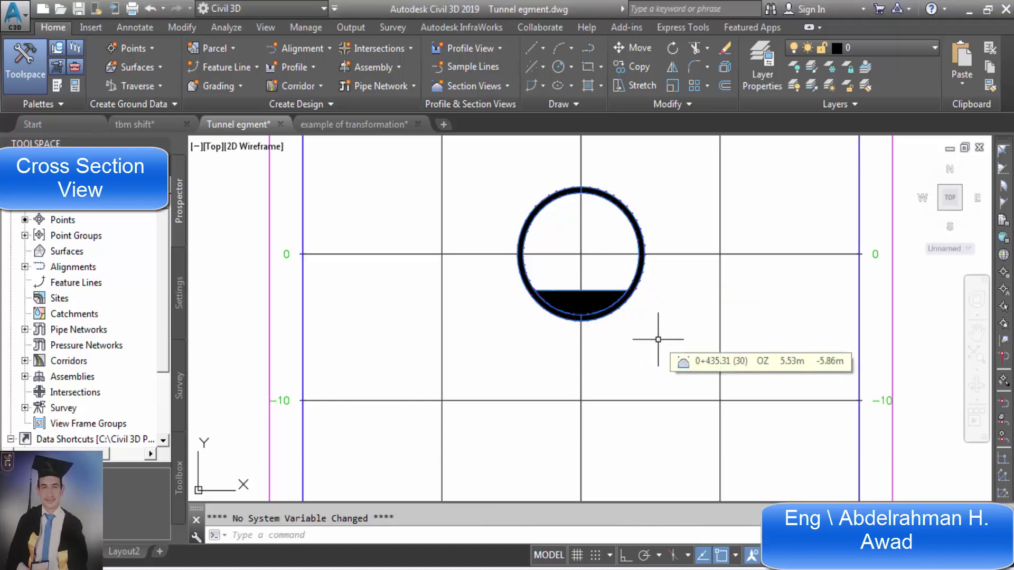
scroll(657, 339, "down", 3)
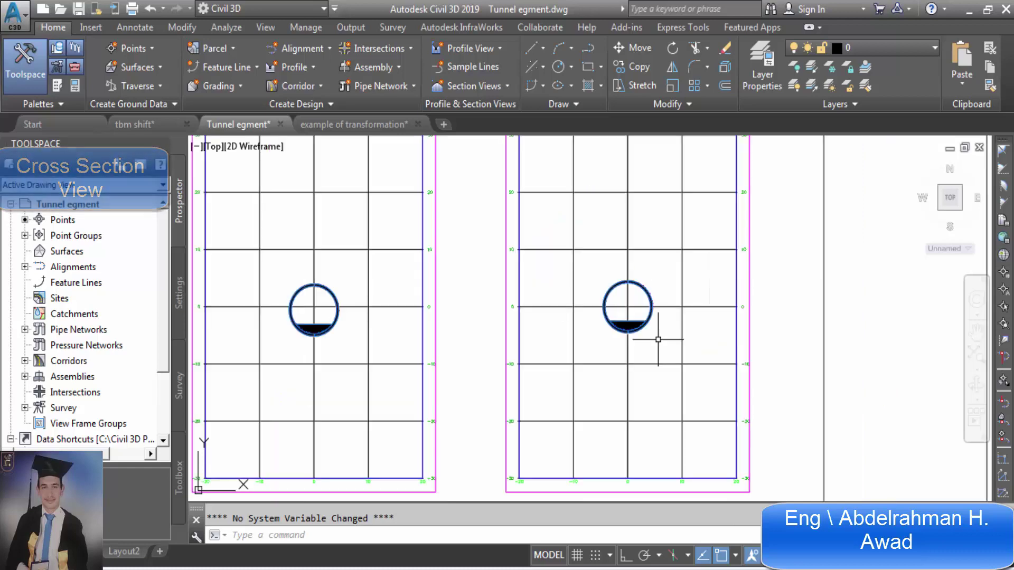
Examine the surveyed as-built points across the Circular Bored Tunnel alignment between stations 0+150 and 0+200.
scroll(658, 340, "down", 4)
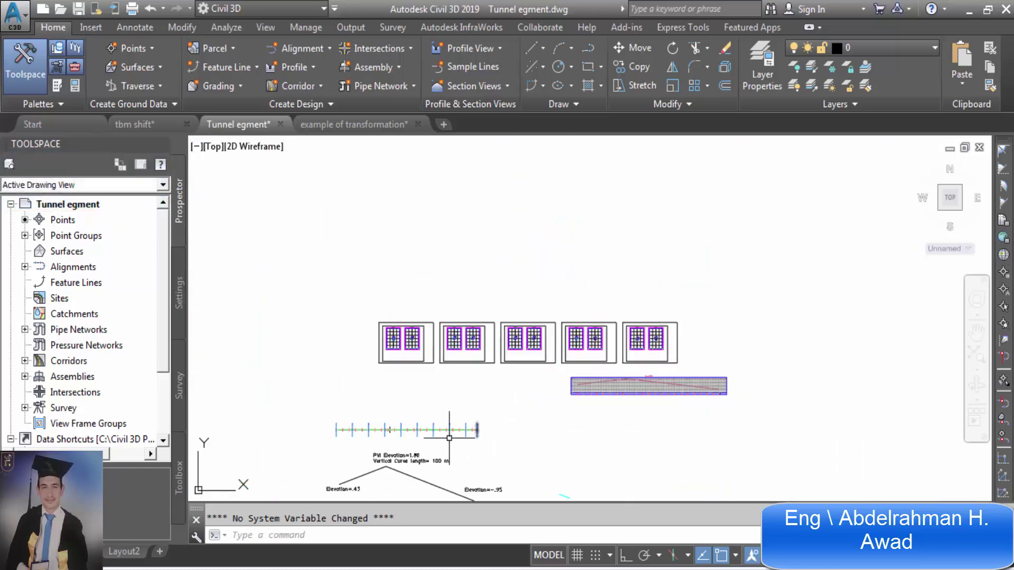
scroll(407, 430, "up", 2)
scroll(406, 430, "up", 2)
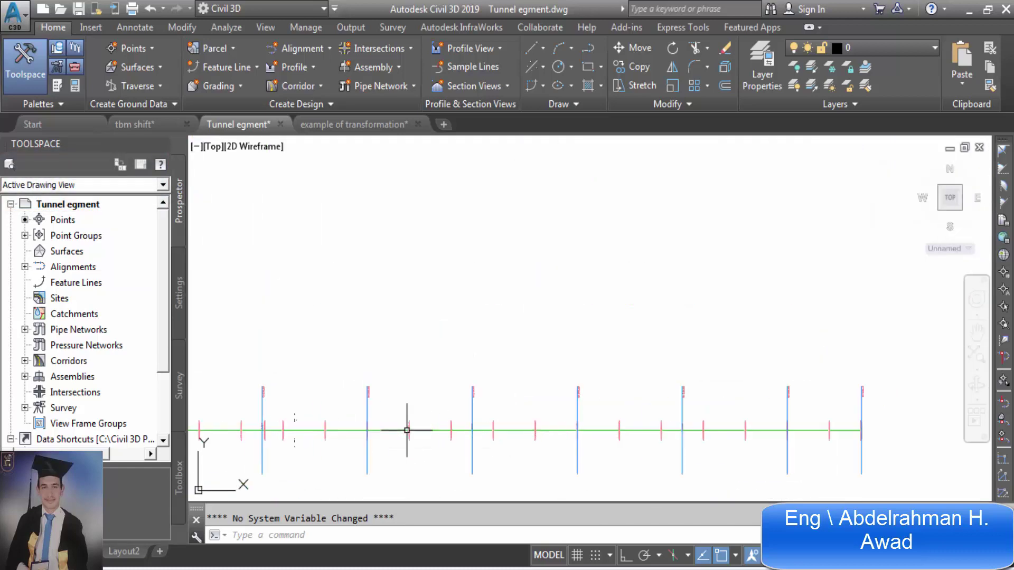
scroll(293, 450, "up", 2)
scroll(293, 450, "up", 2)
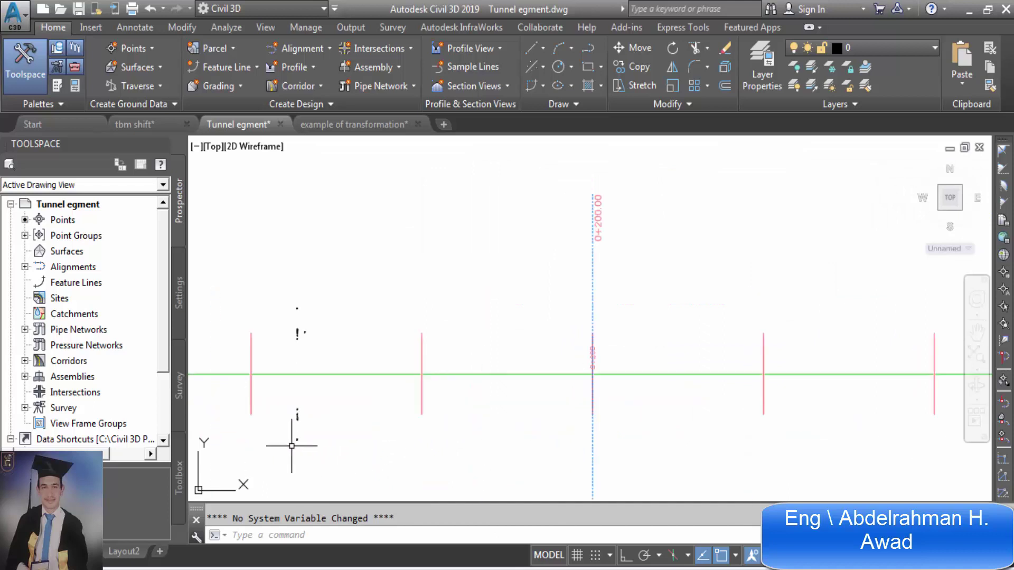
middle_click_drag(289, 360, 468, 351)
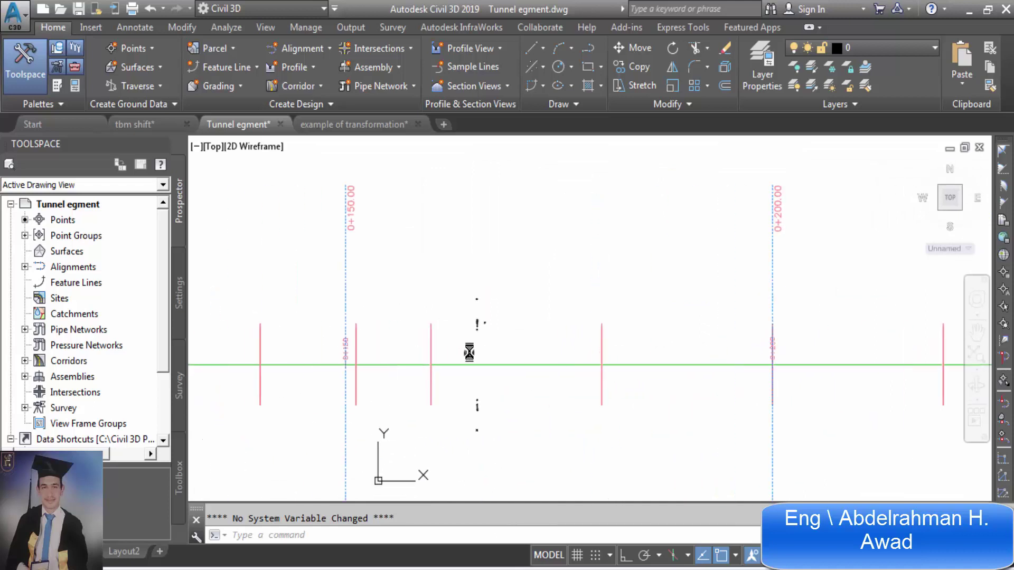
scroll(471, 330, "up", 2)
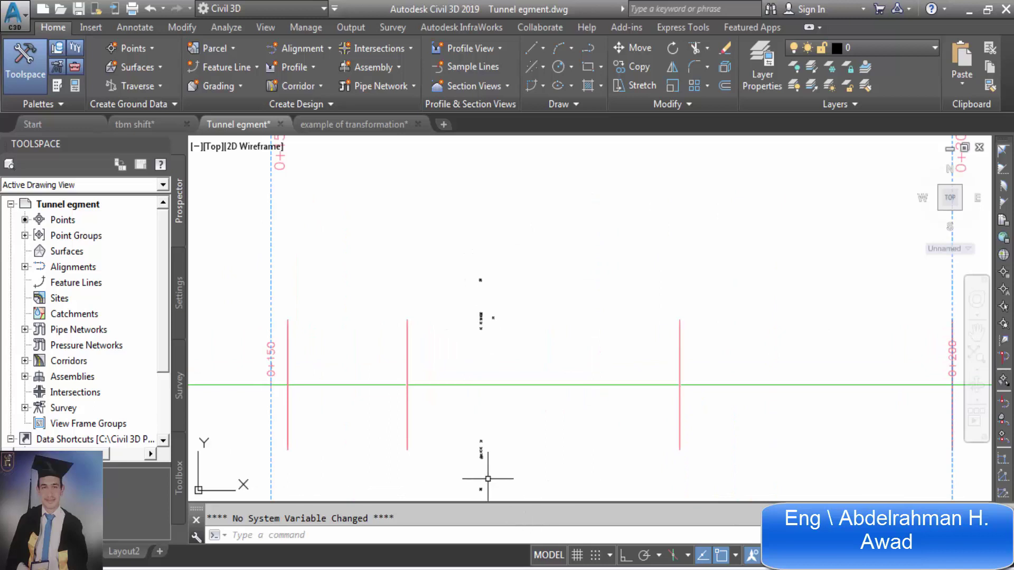
middle_click_drag(527, 436, 529, 377)
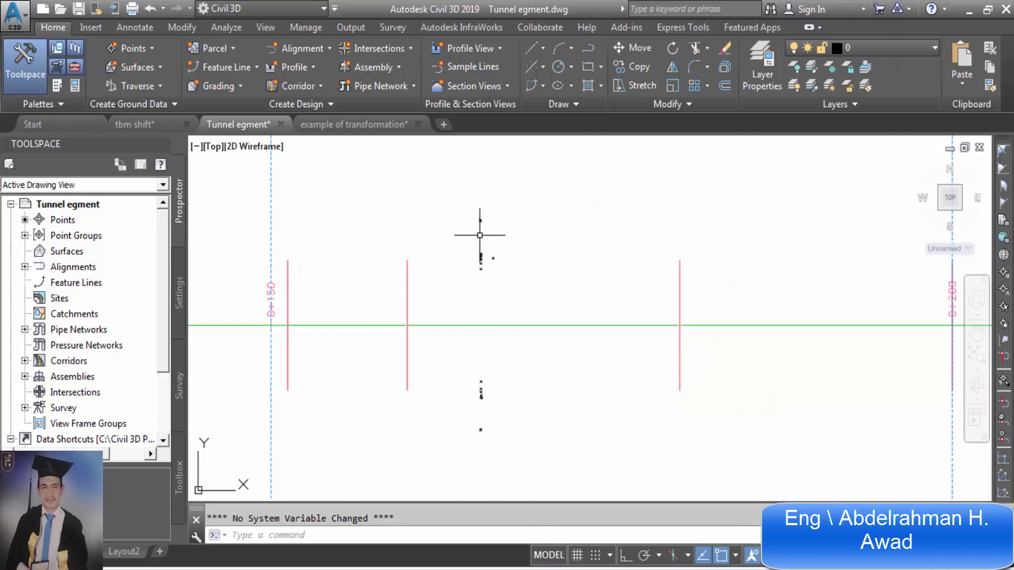
mouse_move(480, 429)
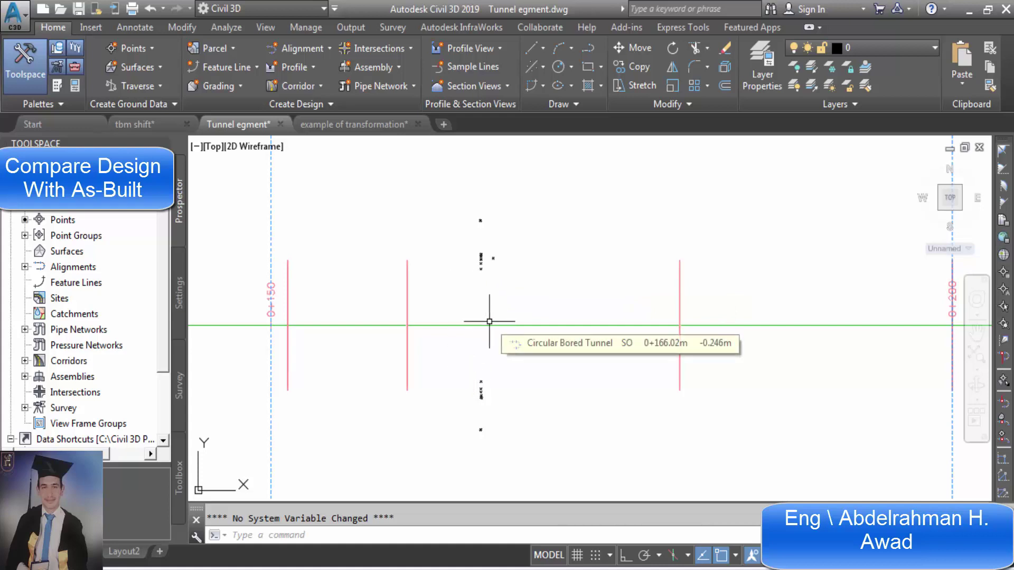
Add a sample line to the Circular Bored Tunnel alignment's Tunnel group at the outermost as-built point, station 0+165.37, with 20 m left and right swath widths.
left_click(473, 66)
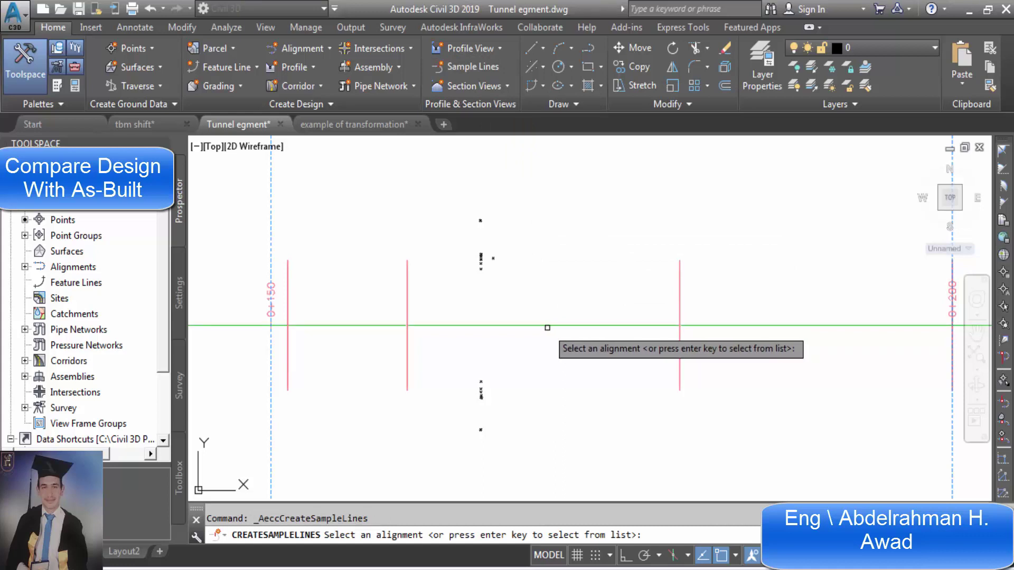
left_click(545, 326)
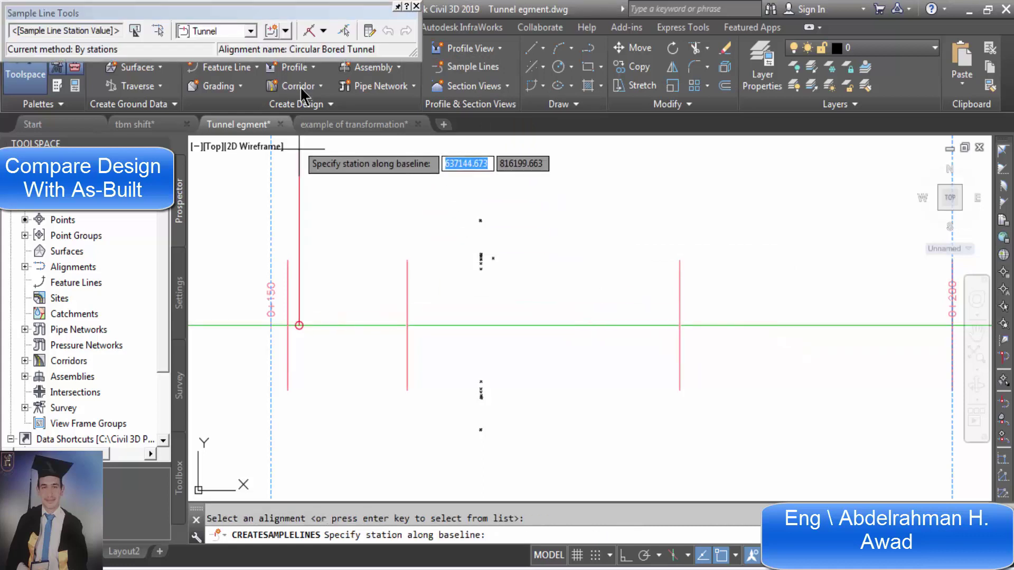
left_click(324, 32)
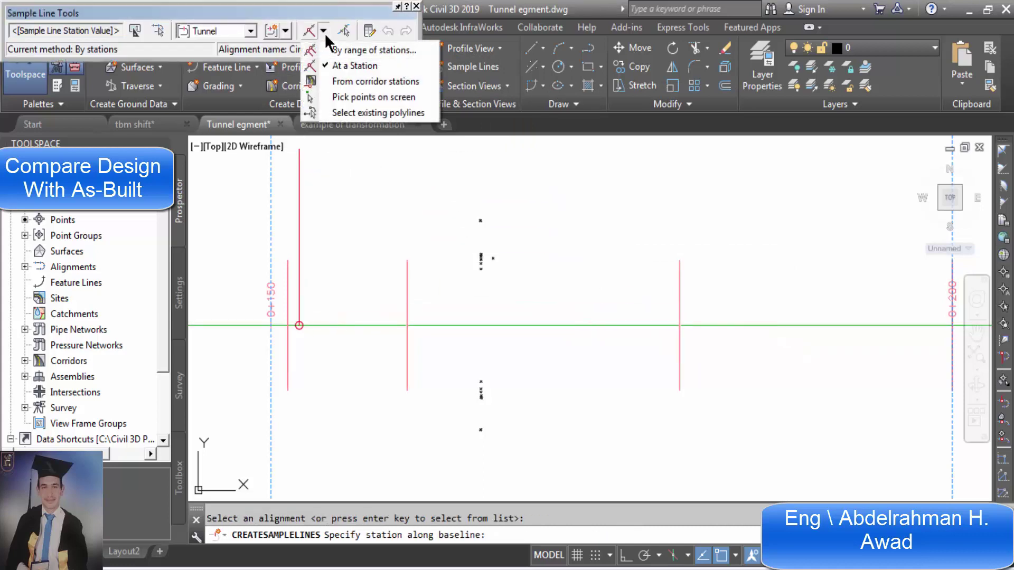
left_click(350, 64)
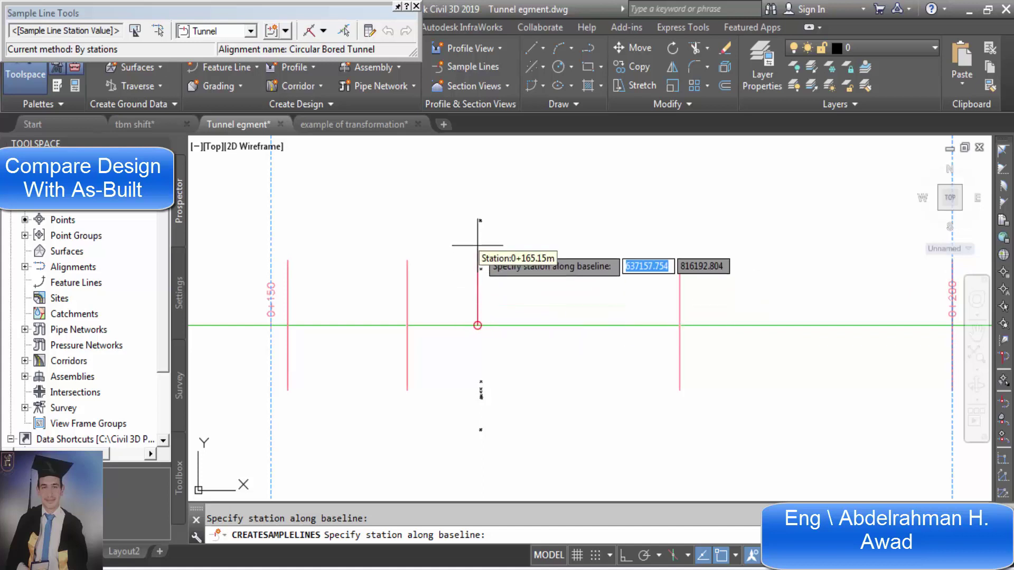
scroll(478, 223, "up", 4)
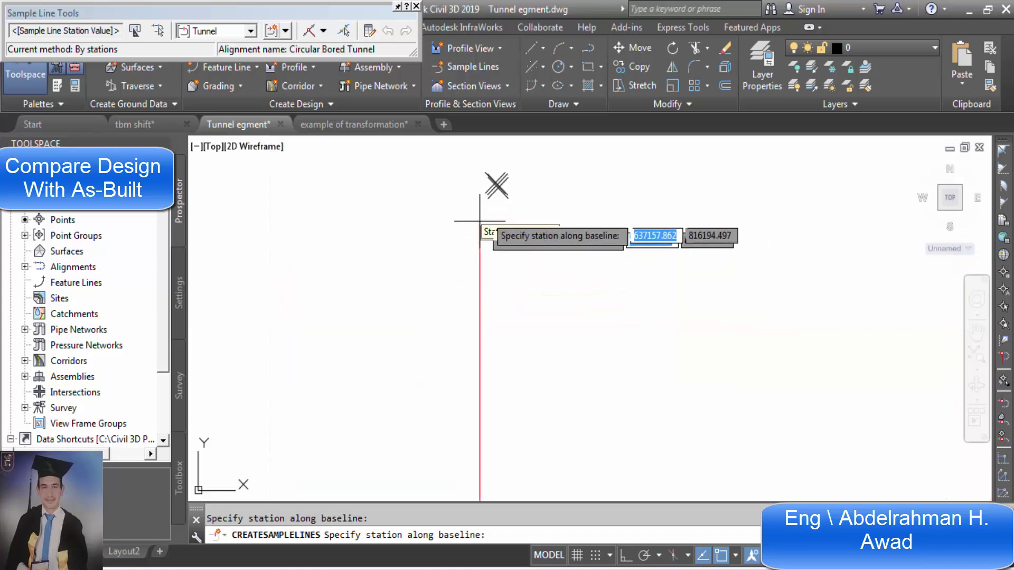
left_click(495, 183)
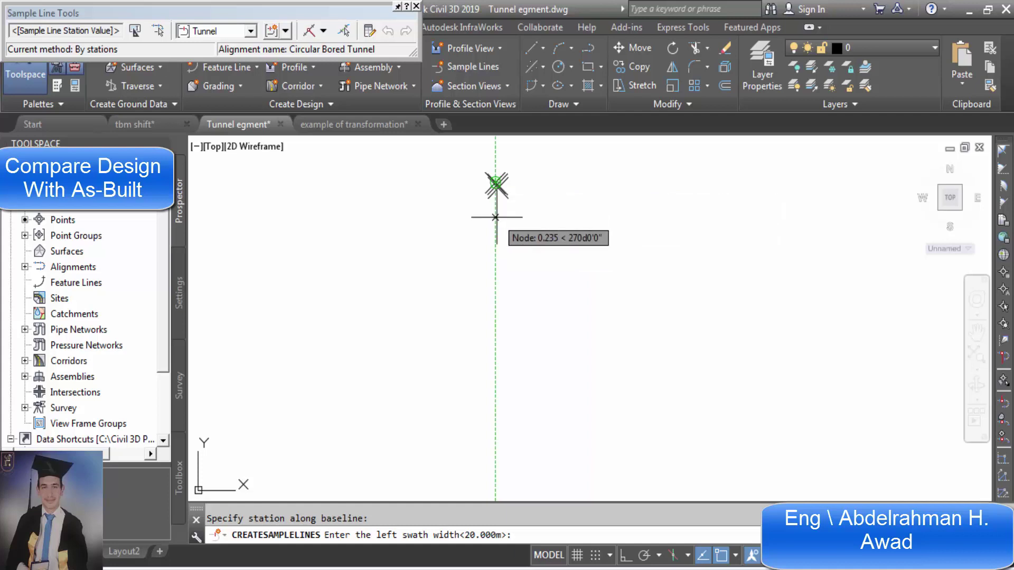
scroll(478, 253, "down", 5)
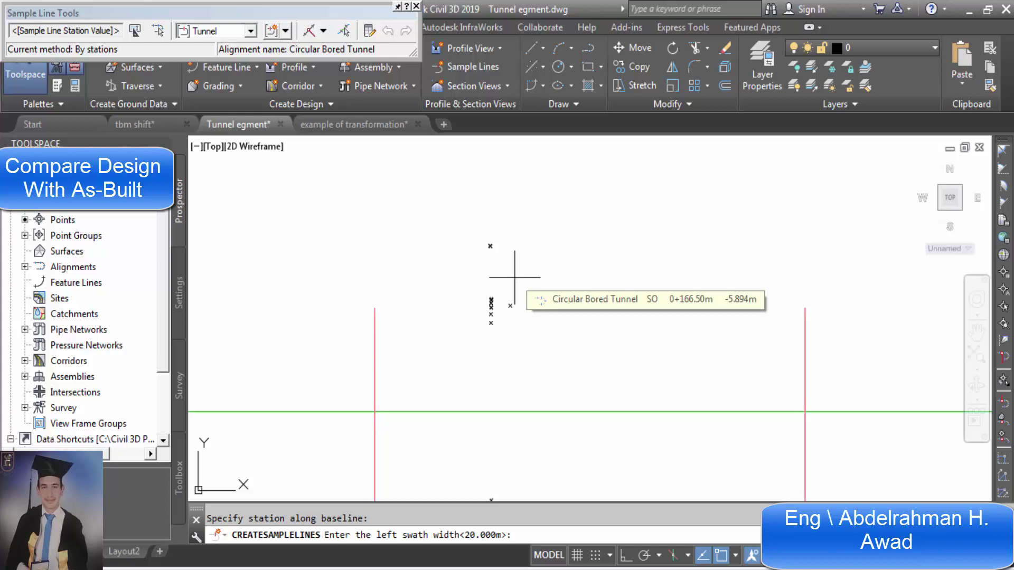
key("Return")
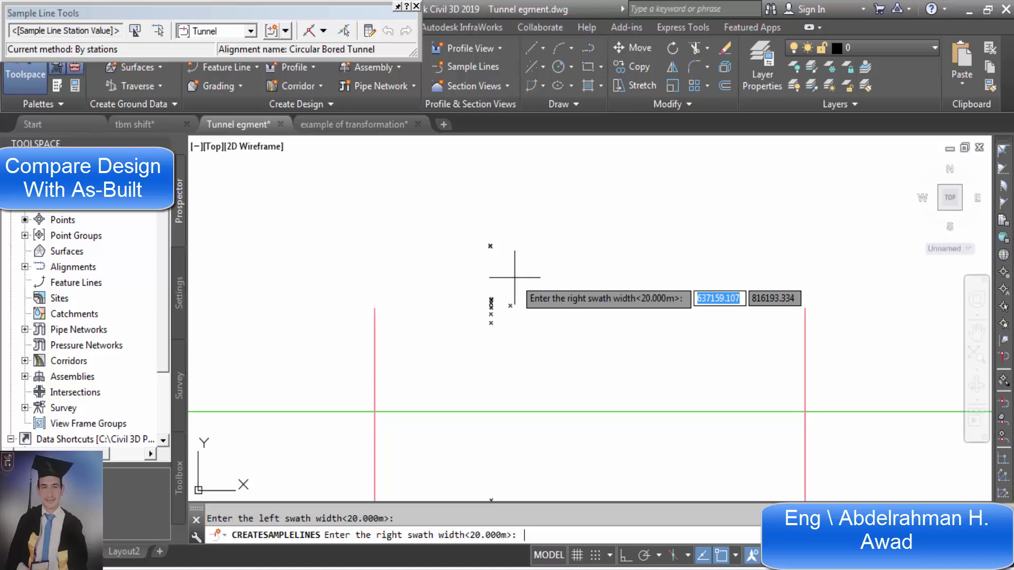
key("Return")
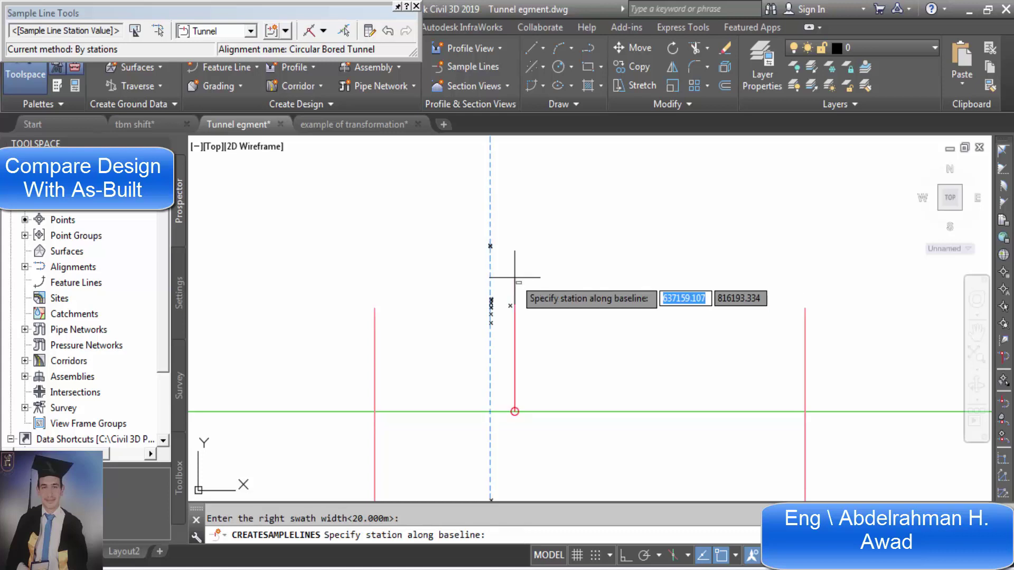
scroll(522, 266, "down", 5)
key("Escape")
scroll(527, 263, "up", 5)
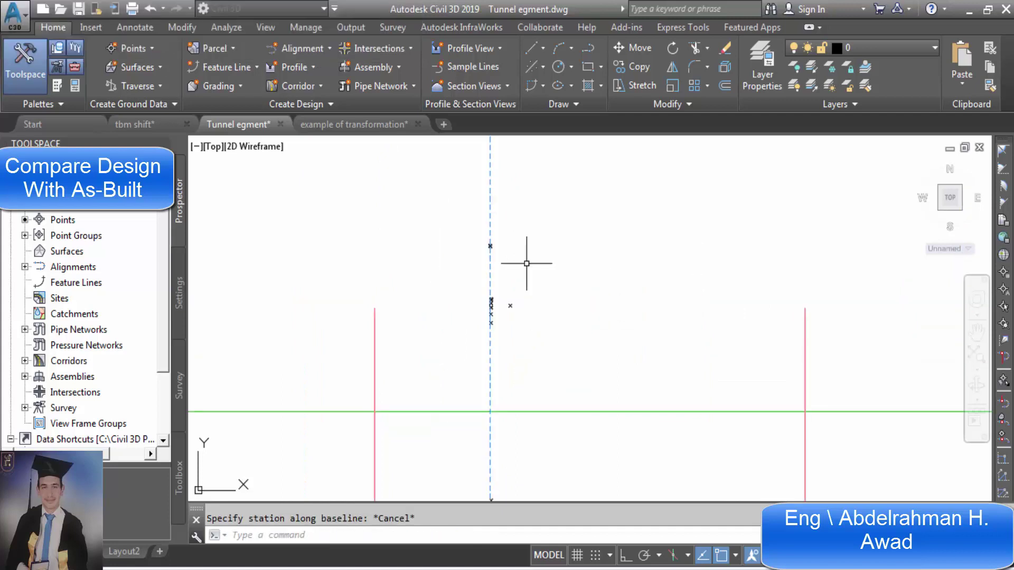
scroll(522, 251, "down", 4)
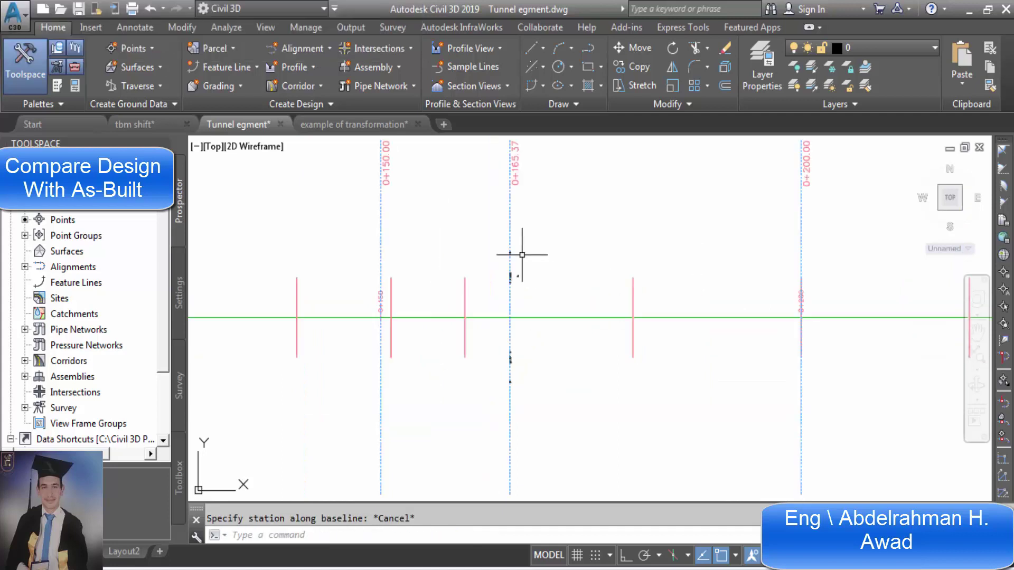
Create a single section view of the 0+165.37 sample line in Road Section style, placed in the empty area beside the section sheets.
left_click(509, 212)
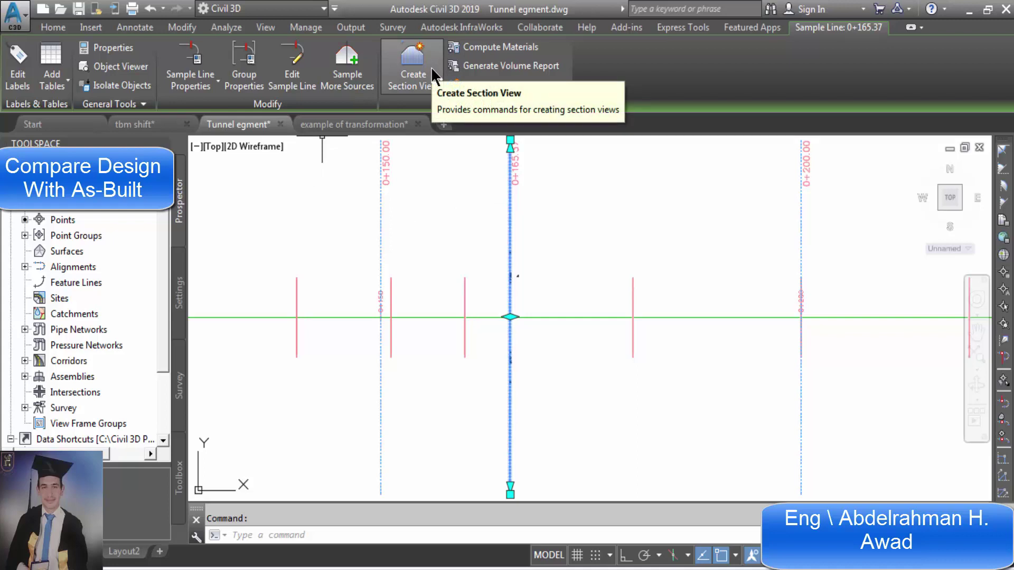
left_click(432, 74)
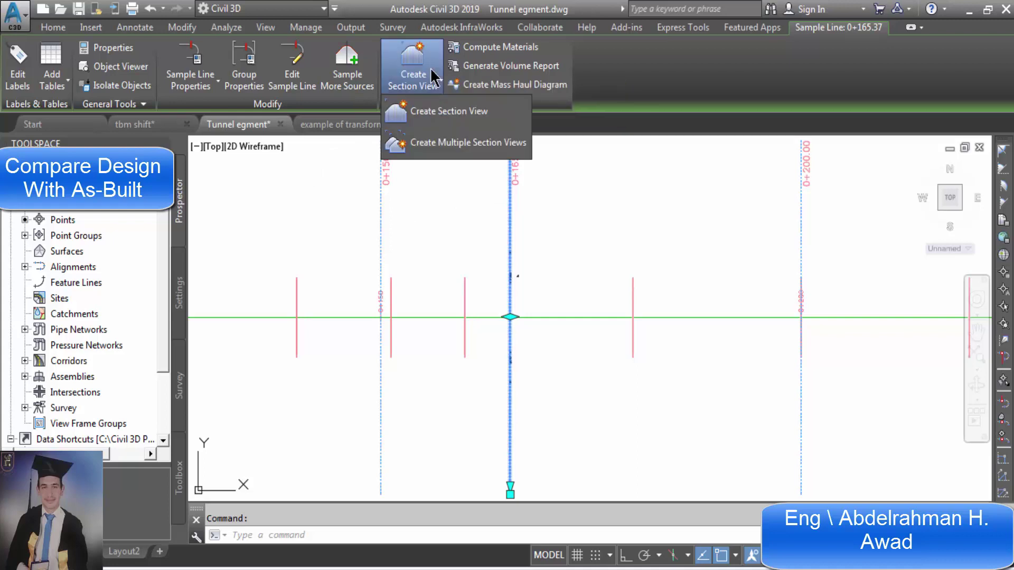
left_click(436, 111)
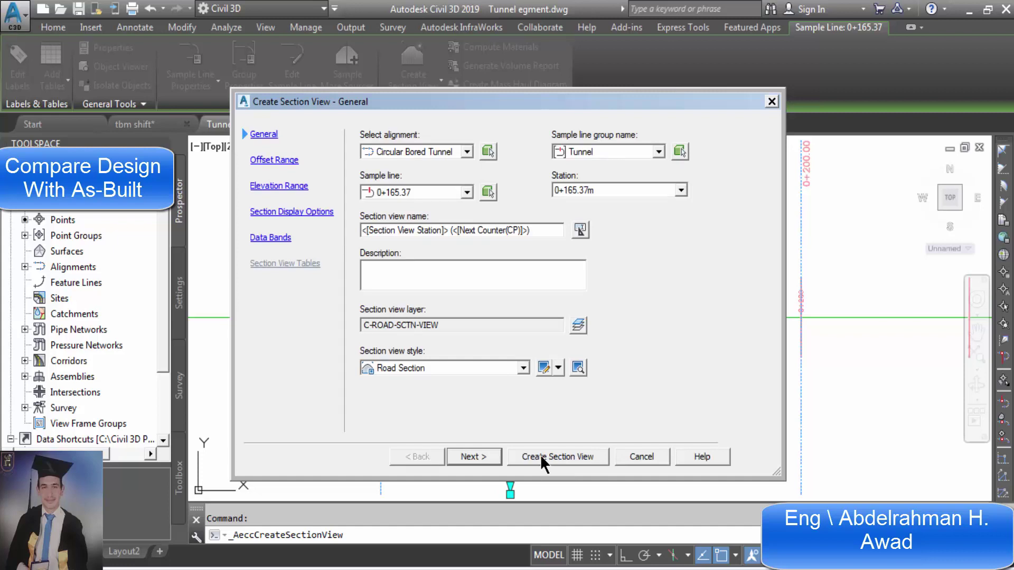
left_click(541, 455)
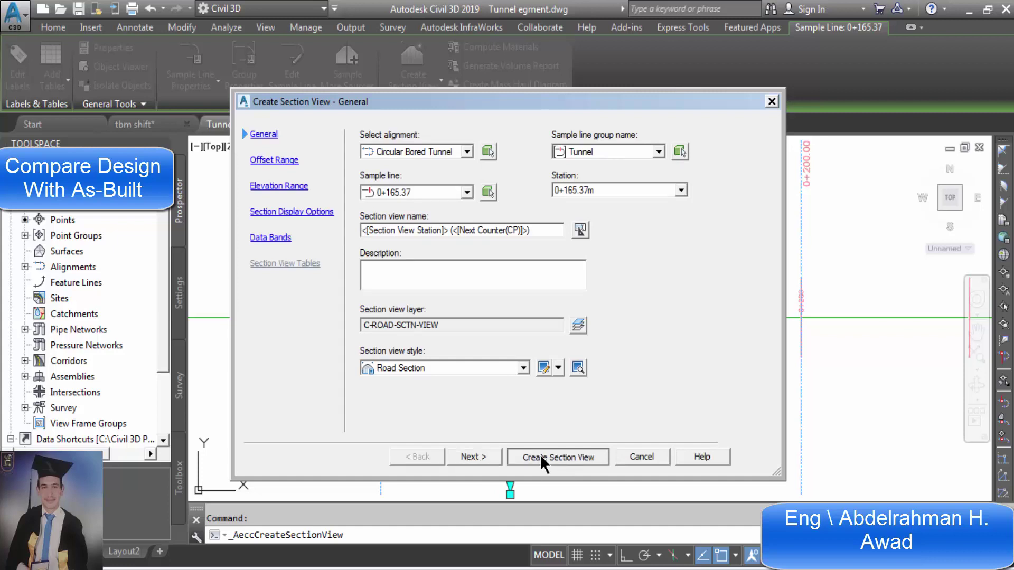
scroll(520, 465, "up", 3)
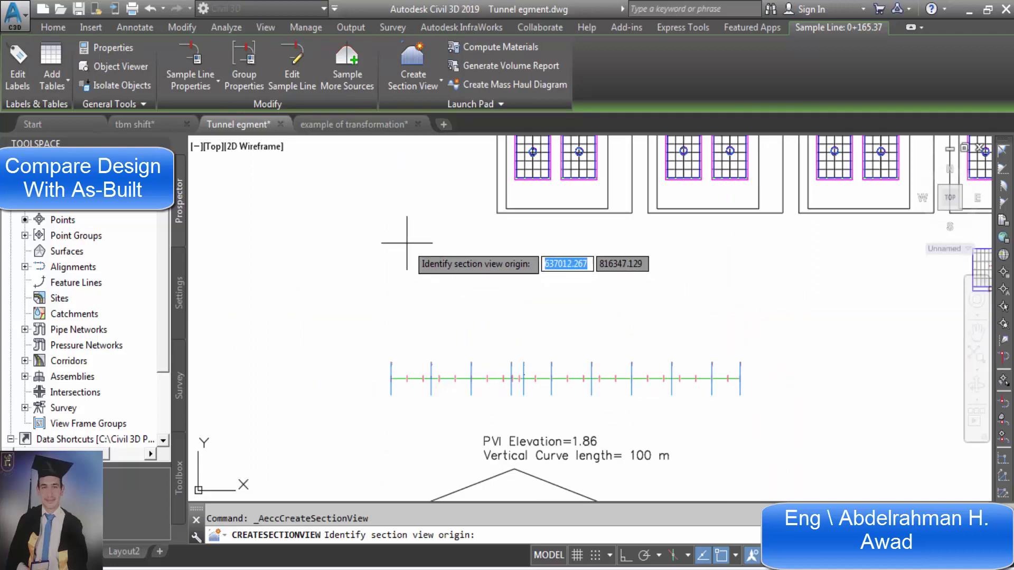
left_click(298, 253)
scroll(293, 208, "up", 5)
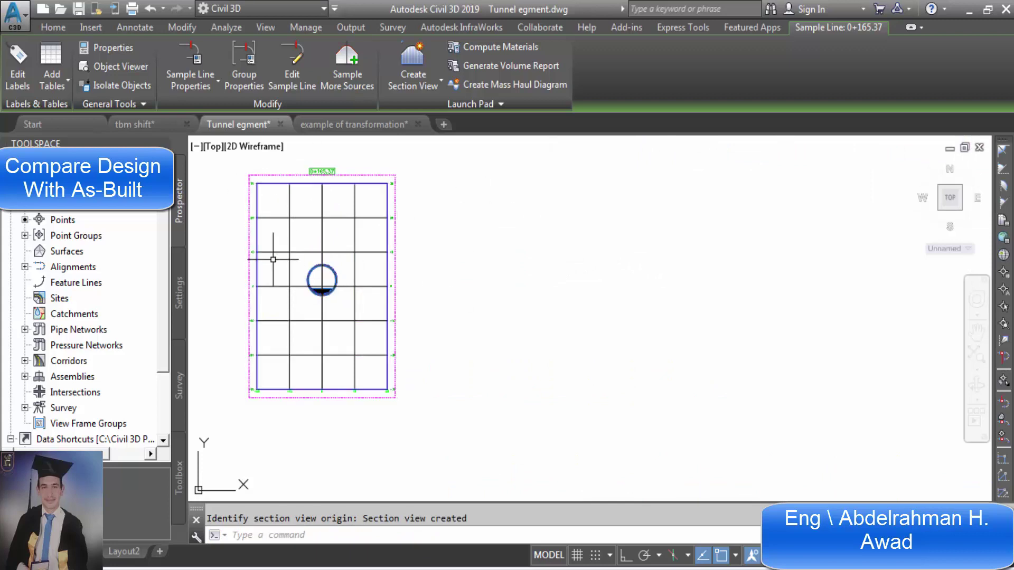
Examine the 0+165.37 section view, including its tunnel section, elevation grid and station label.
mouse_move(273, 259)
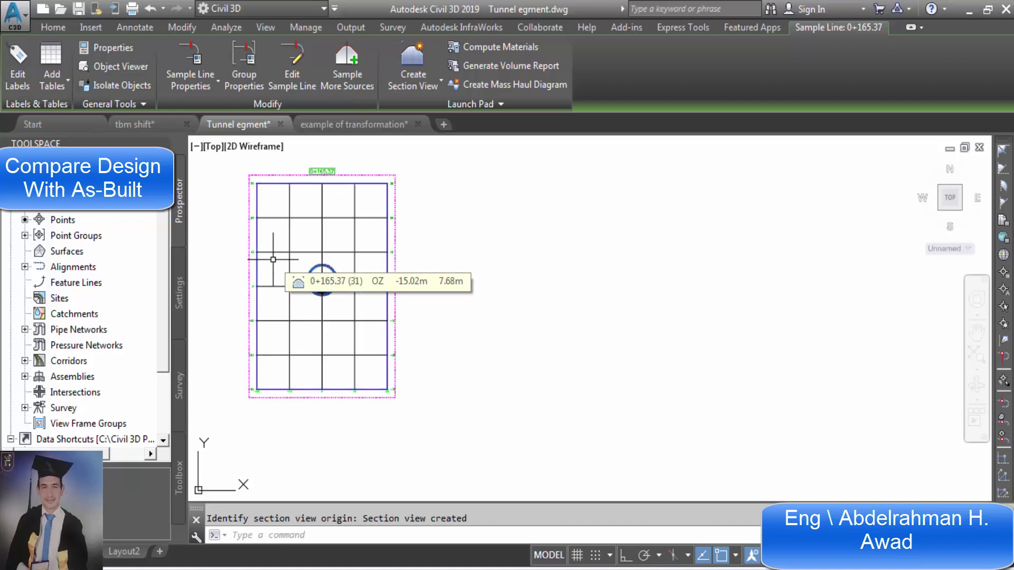
scroll(321, 279, "up", 6)
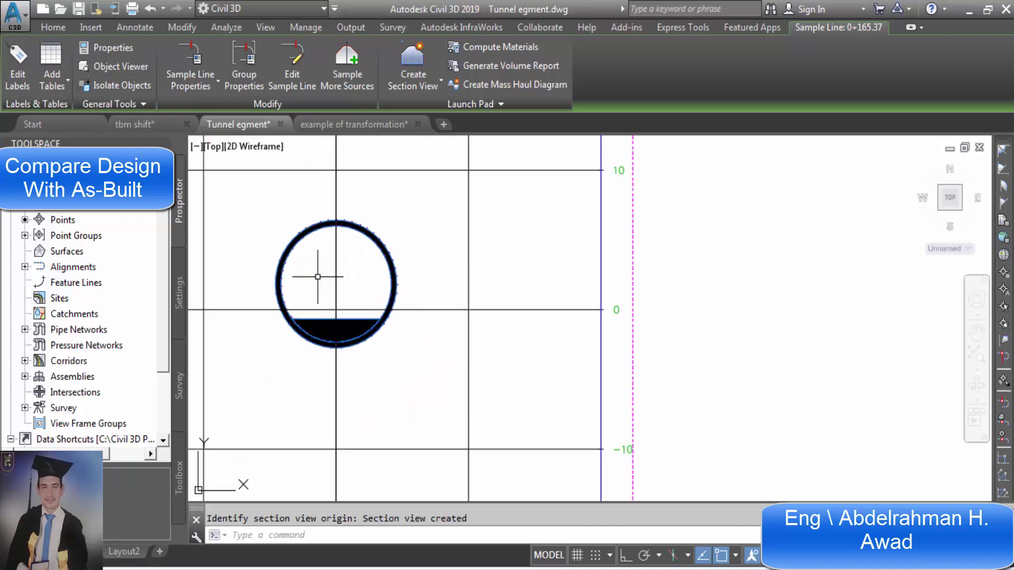
scroll(542, 277, "down", 4)
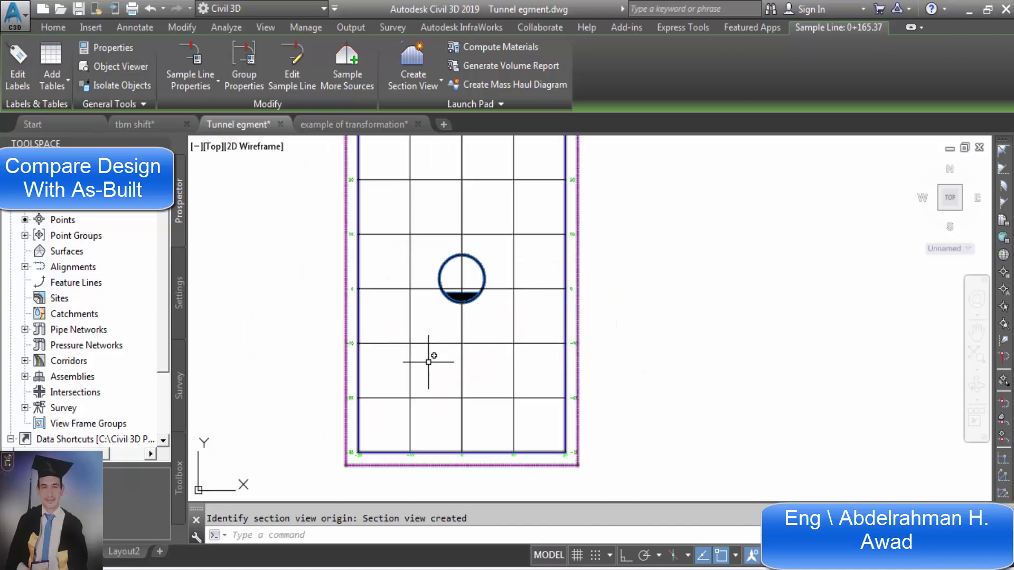
mouse_move(419, 373)
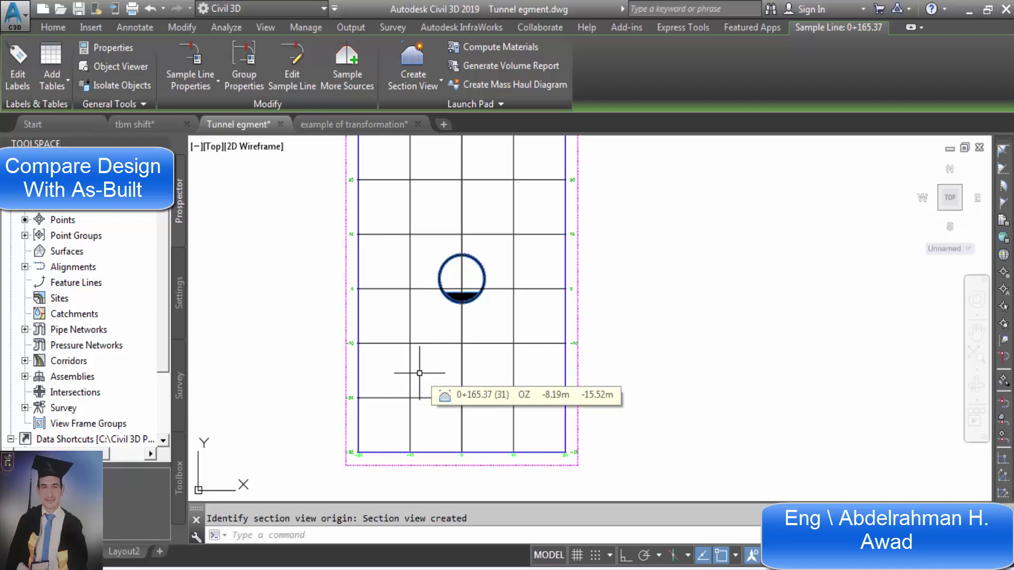
scroll(419, 373, "down", 3)
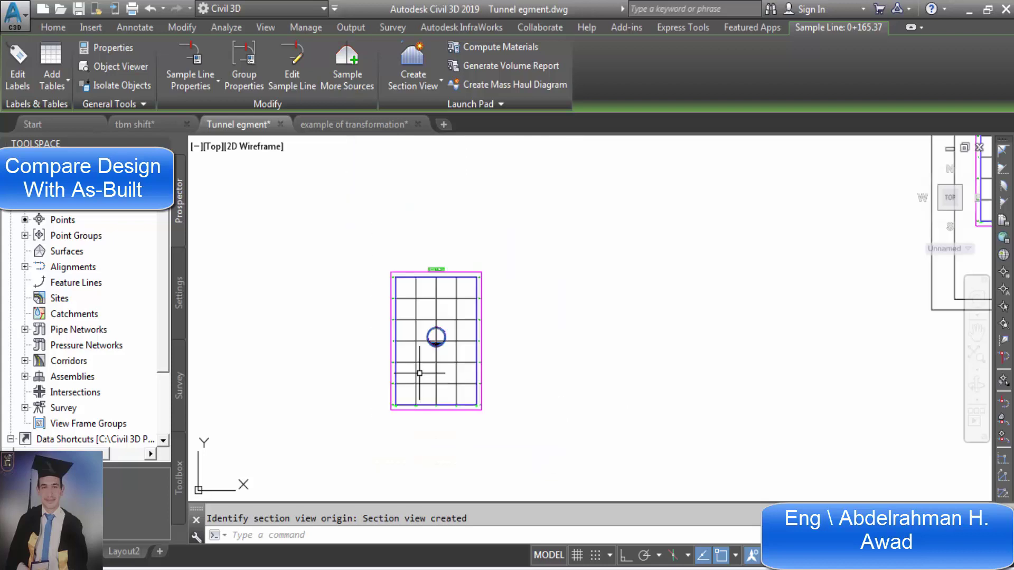
scroll(432, 264, "up", 7)
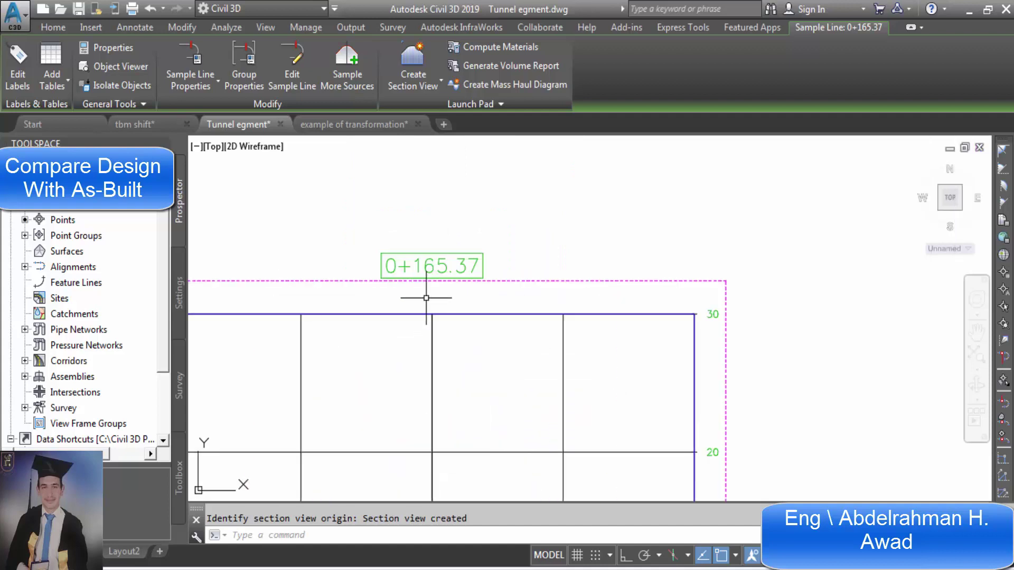
scroll(424, 301, "down", 6)
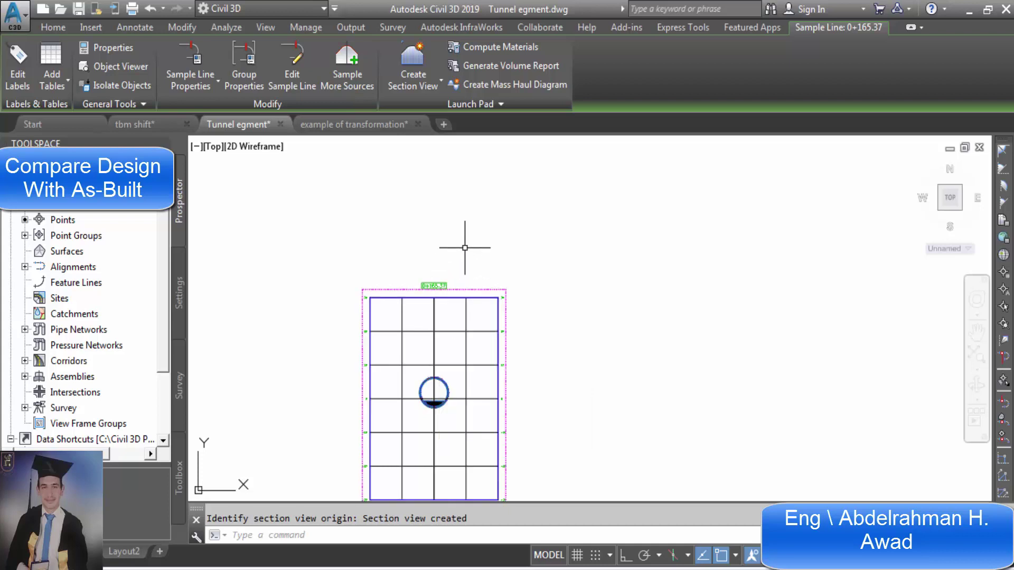
key("Escape")
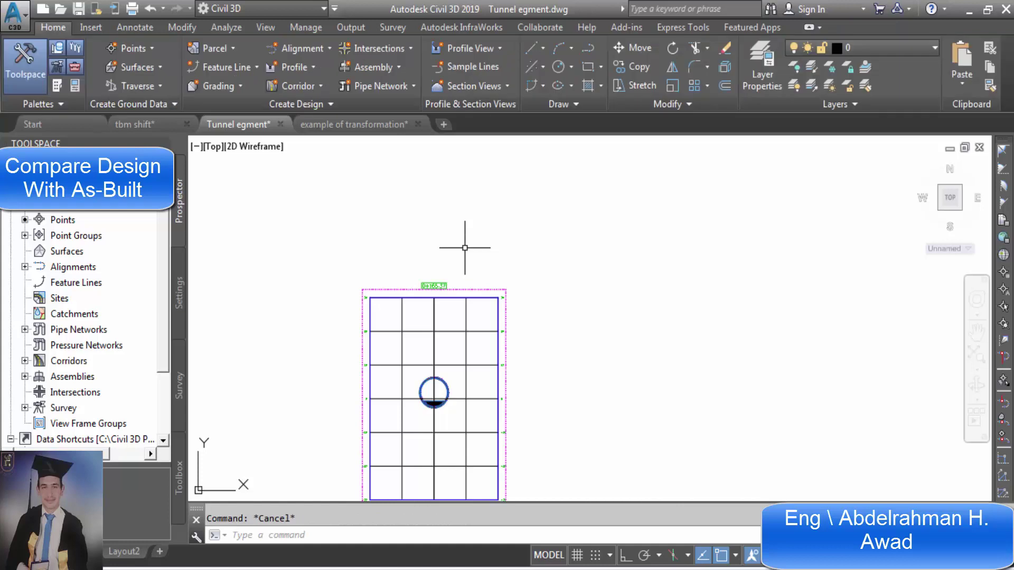
Examine how the as-built points on both sides of the alignment lie relative to the 0+165.37 sample line.
scroll(465, 247, "down", 10)
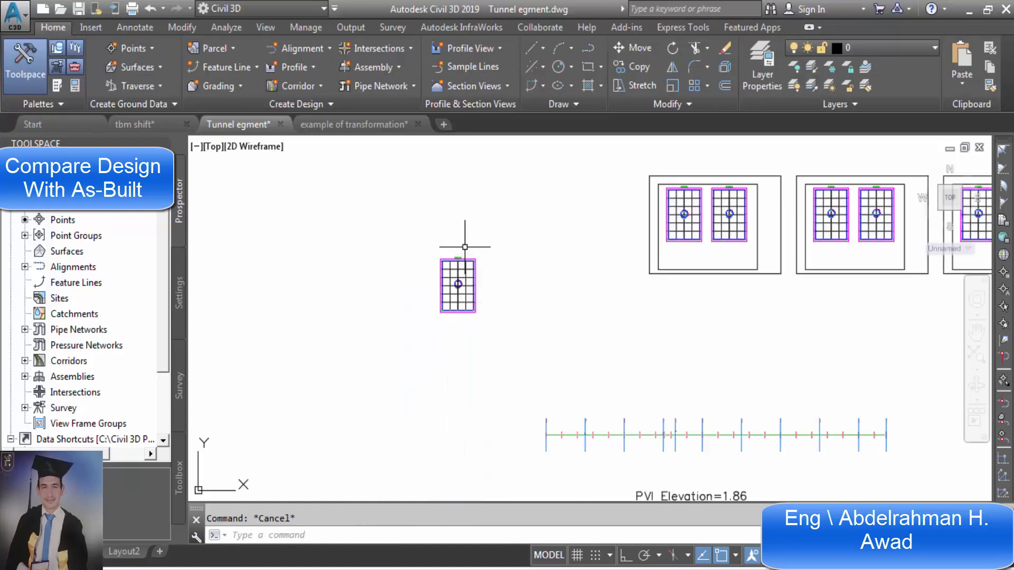
scroll(545, 303, "up", 6)
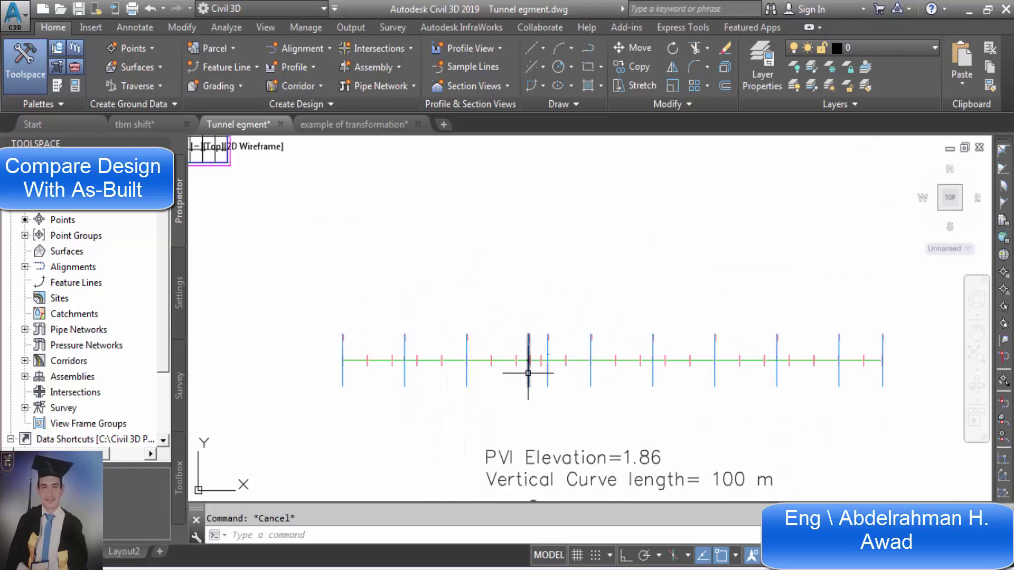
scroll(527, 355, "up", 9)
scroll(561, 312, "down", 3)
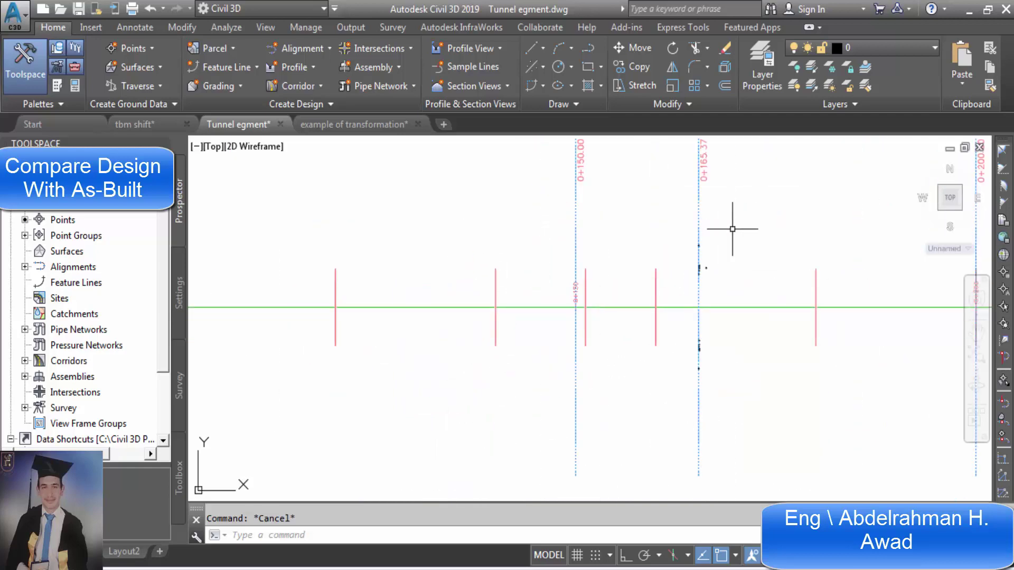
scroll(731, 233, "up", 2)
scroll(653, 267, "down", 1)
scroll(628, 259, "down", 2)
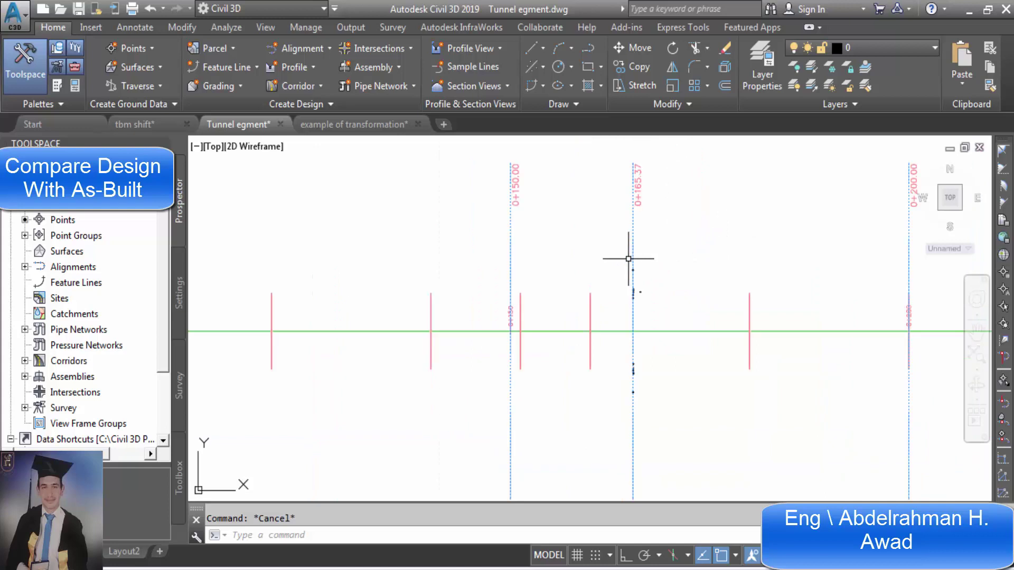
mouse_move(689, 277)
mouse_move(610, 255)
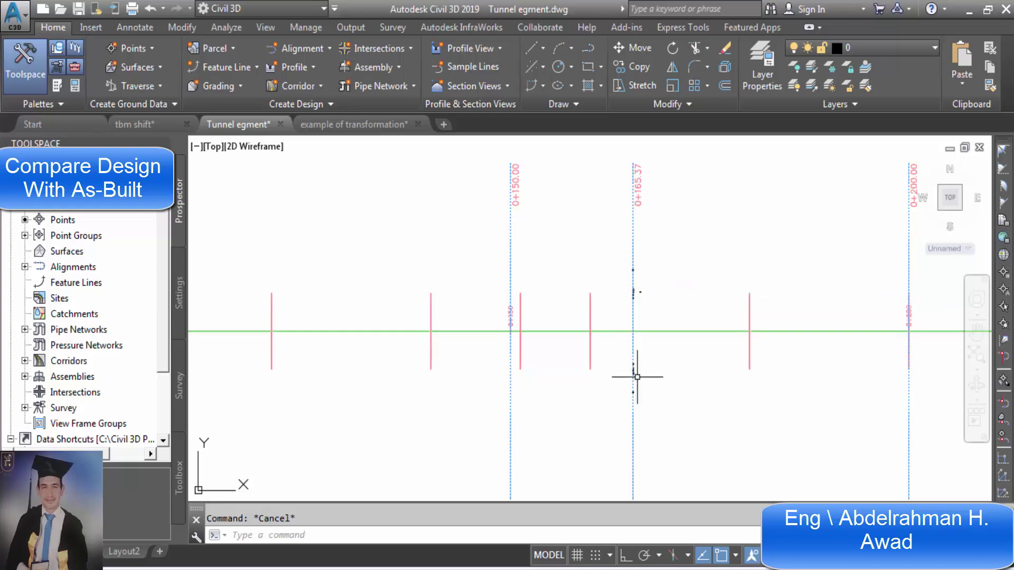
scroll(642, 397, "up", 4)
scroll(642, 396, "down", 2)
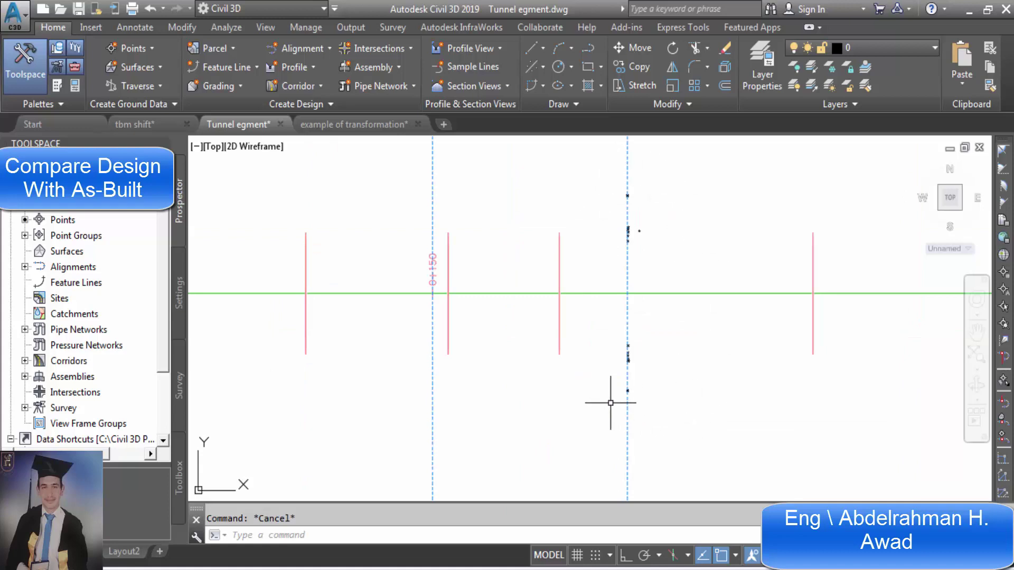
mouse_move(610, 403)
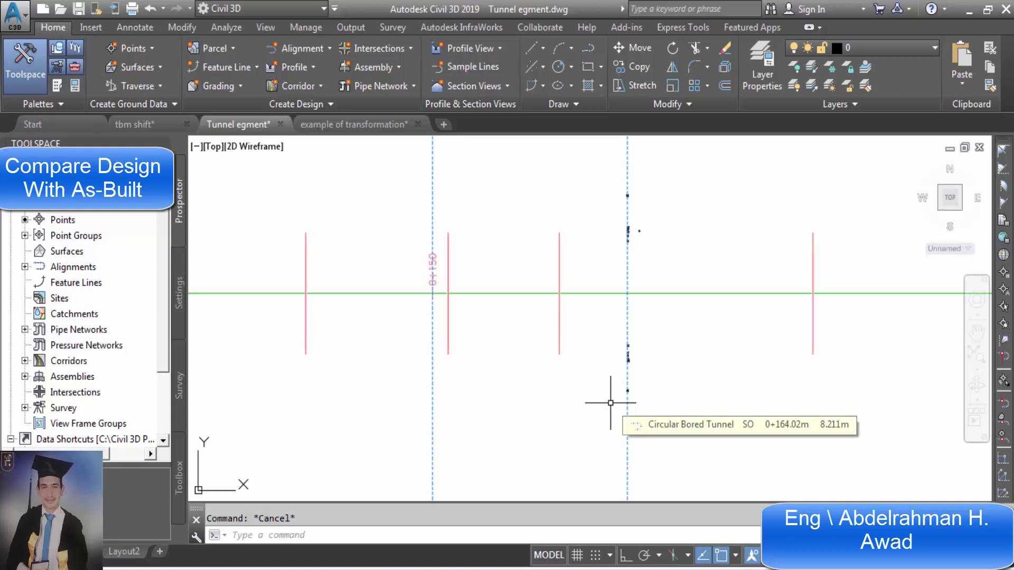
scroll(644, 217, "up", 6)
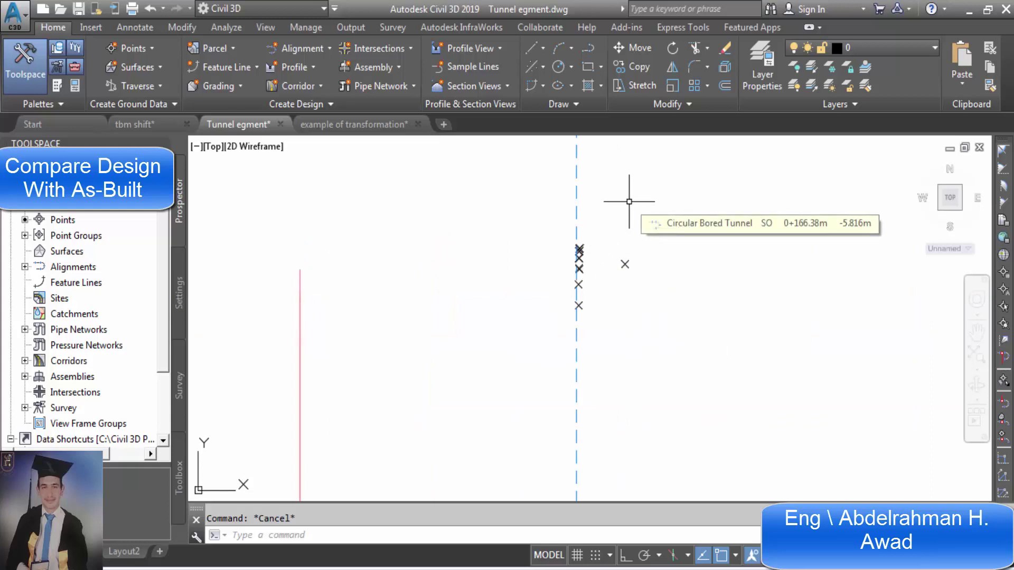
mouse_move(623, 227)
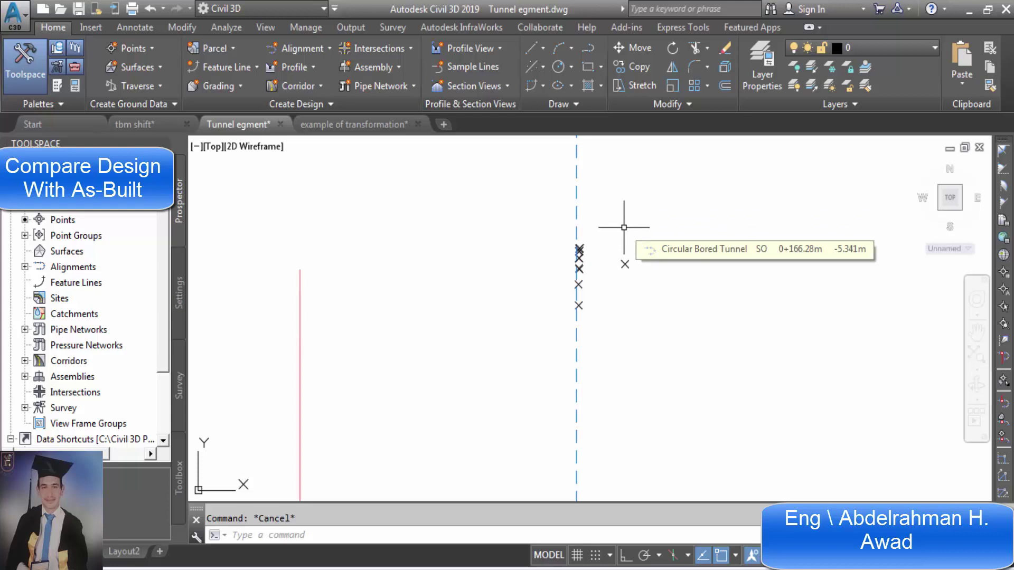
scroll(617, 228, "down", 5)
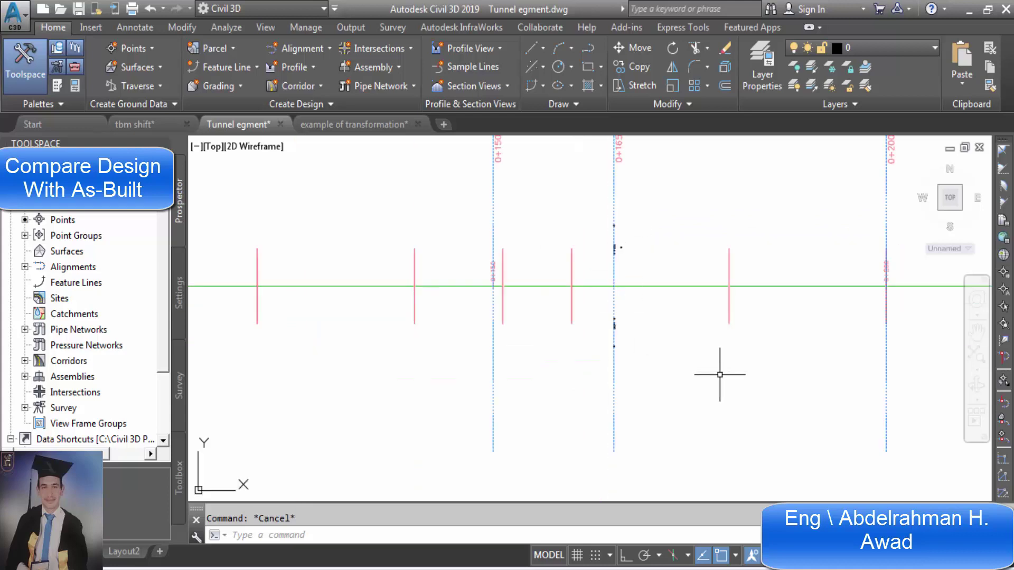
scroll(708, 396, "down", 3)
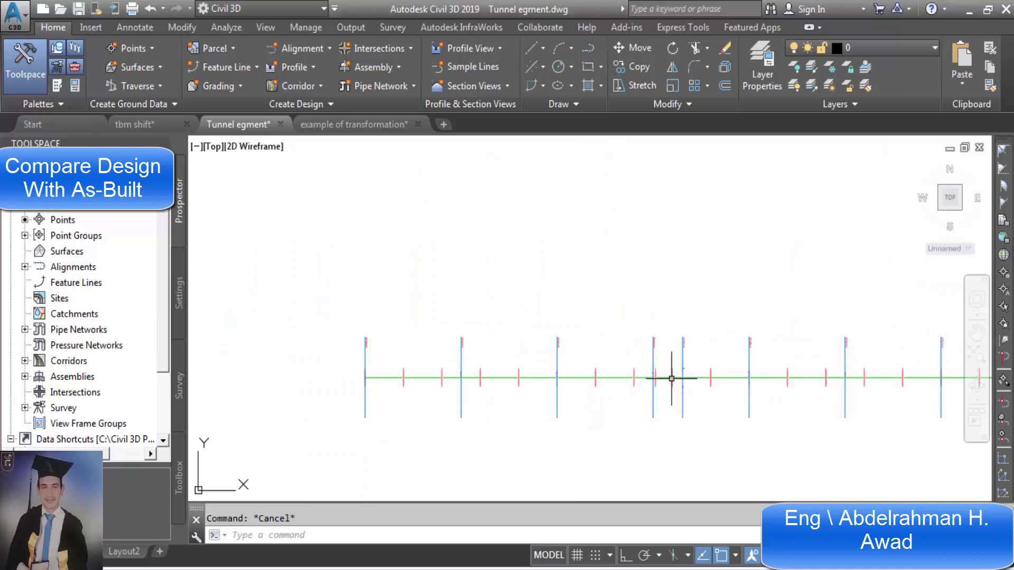
left_click(682, 352)
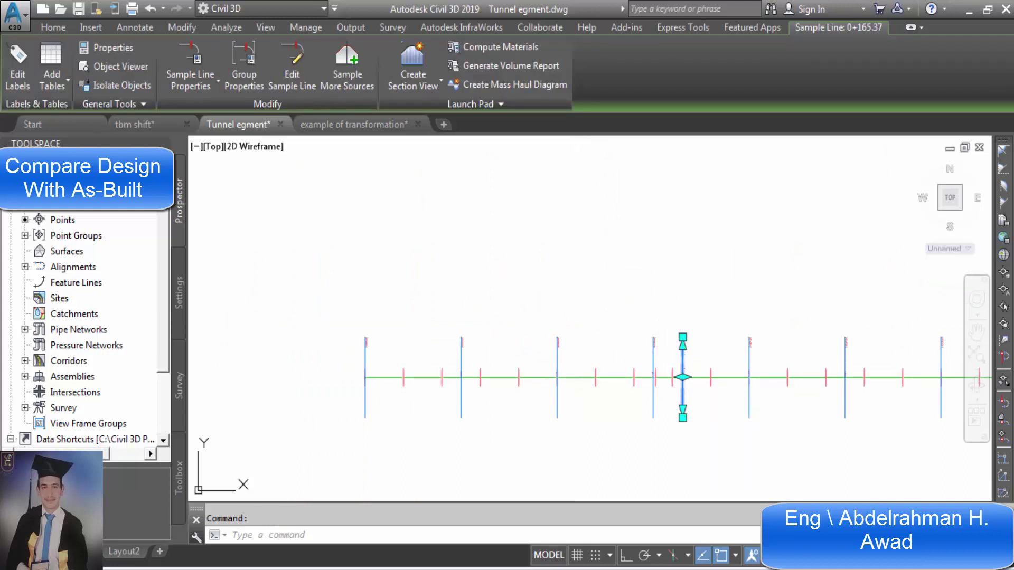
key("Escape")
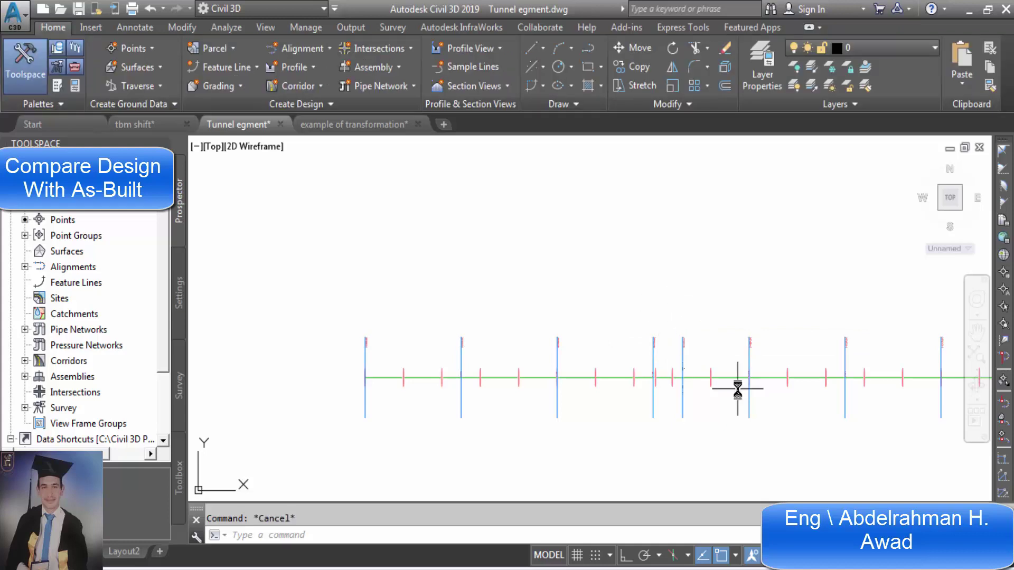
Project all the as-built COGO points around the 0+165.37 sample line into its section view, keeping the default styles and elevation options.
scroll(690, 351, "down", 3)
left_click(647, 333)
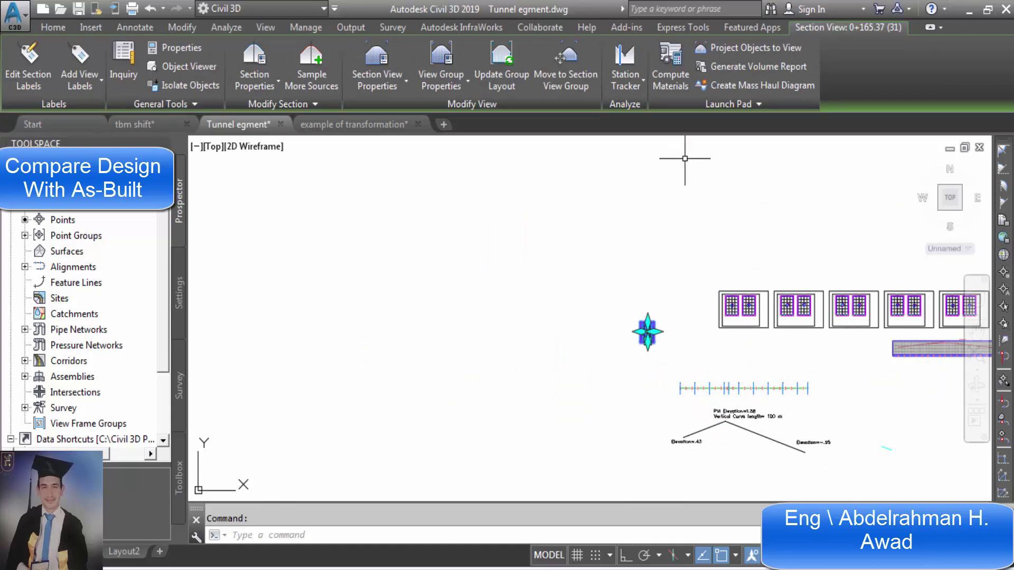
left_click(733, 51)
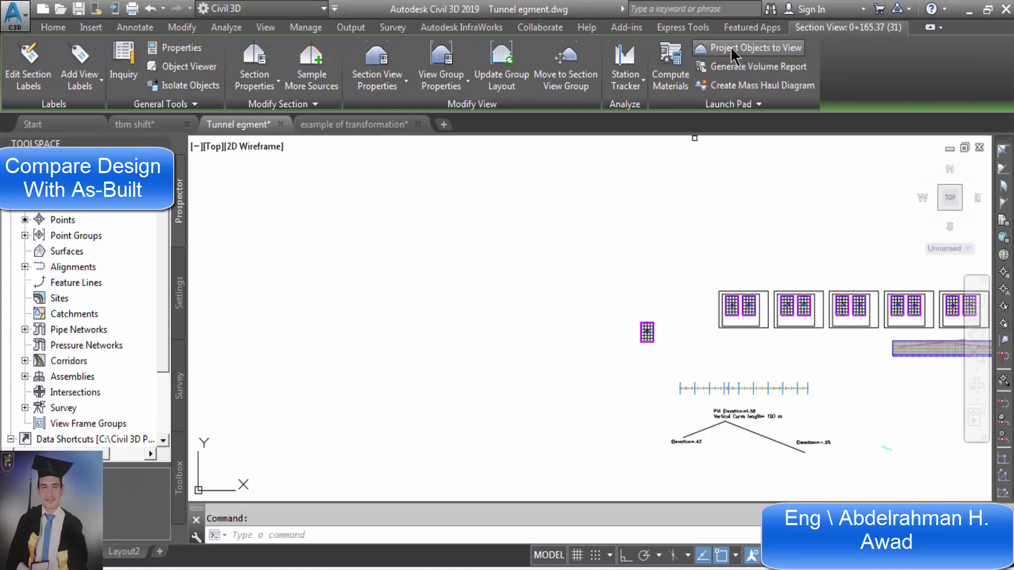
scroll(733, 413, "up", 4)
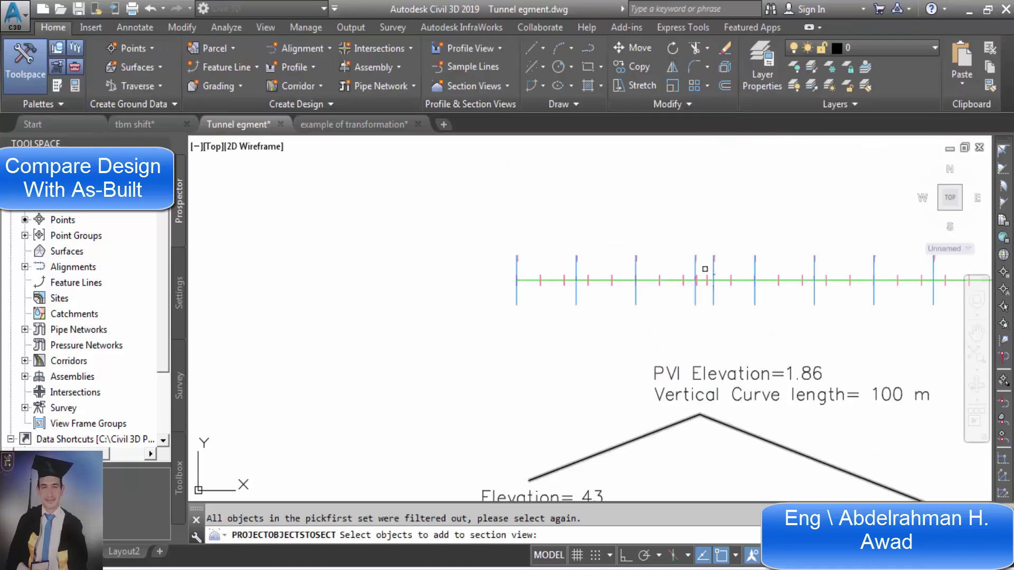
scroll(705, 256, "up", 3)
scroll(726, 328, "up", 5)
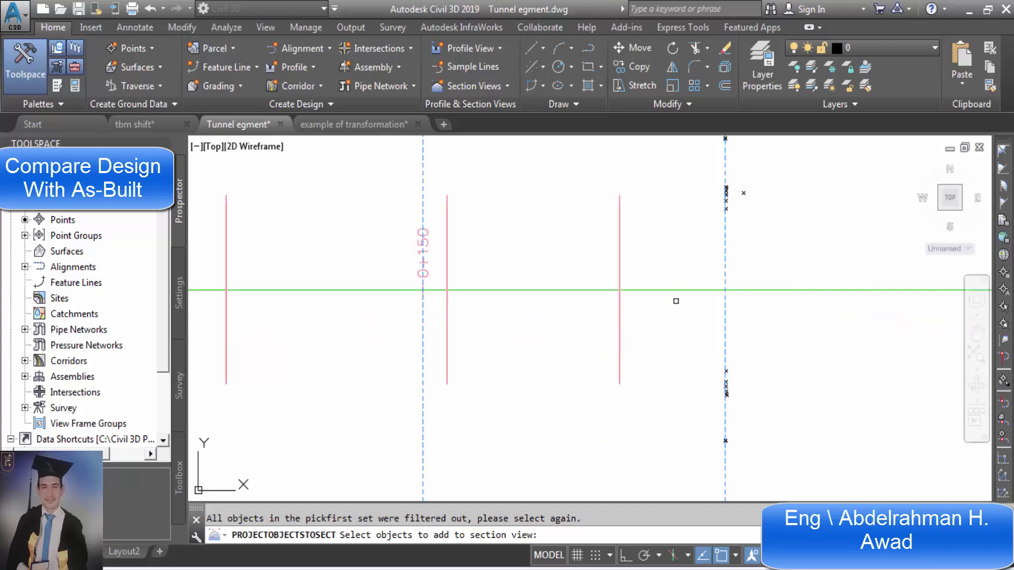
scroll(676, 301, "down", 2)
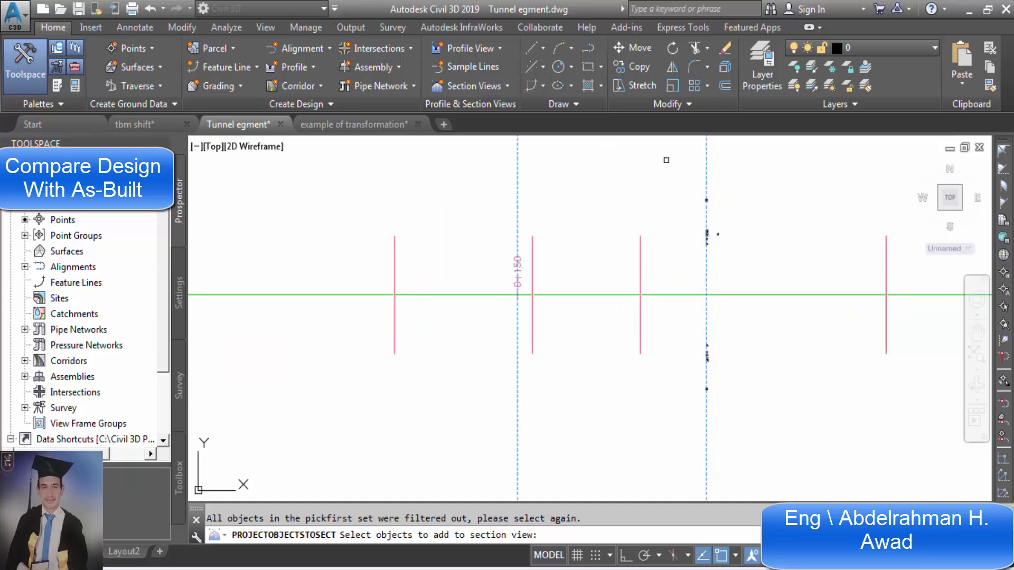
left_click(639, 162)
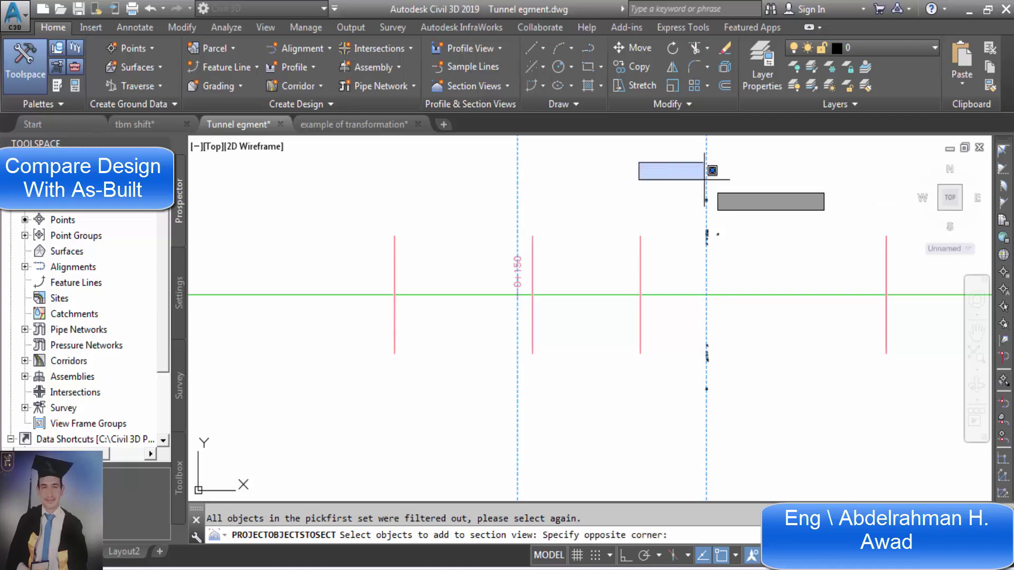
left_click(798, 420)
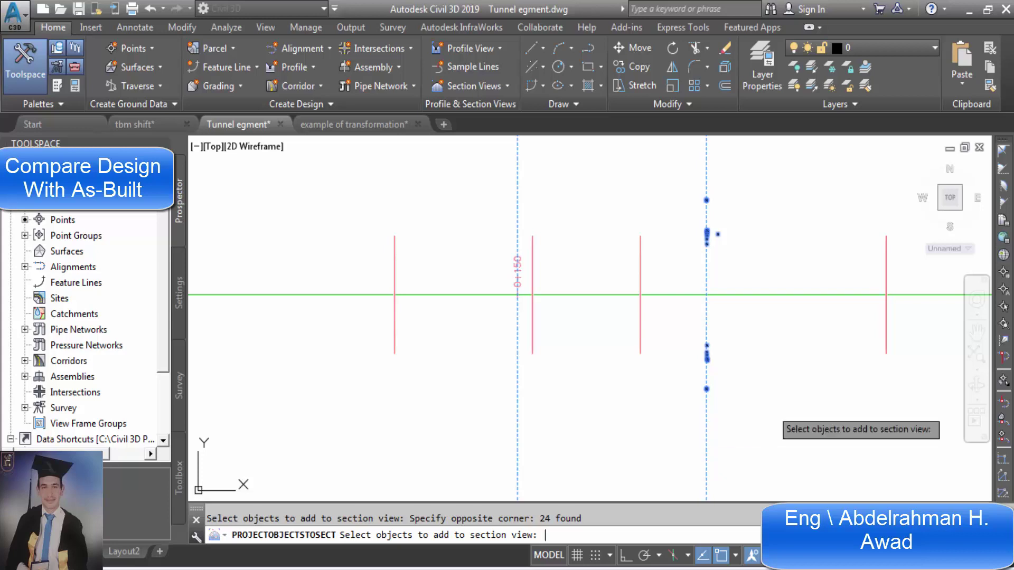
key("Return")
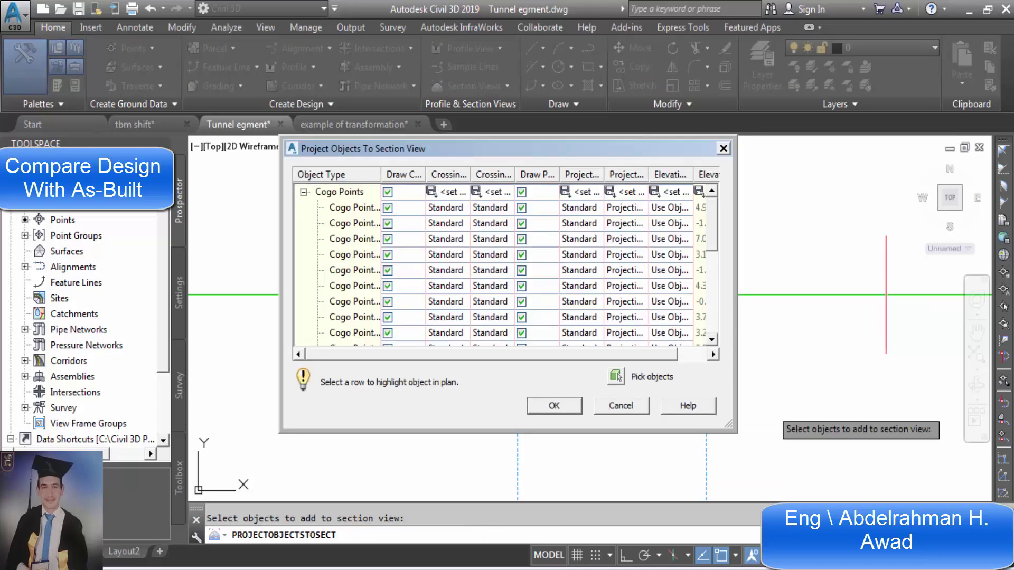
left_click(555, 405)
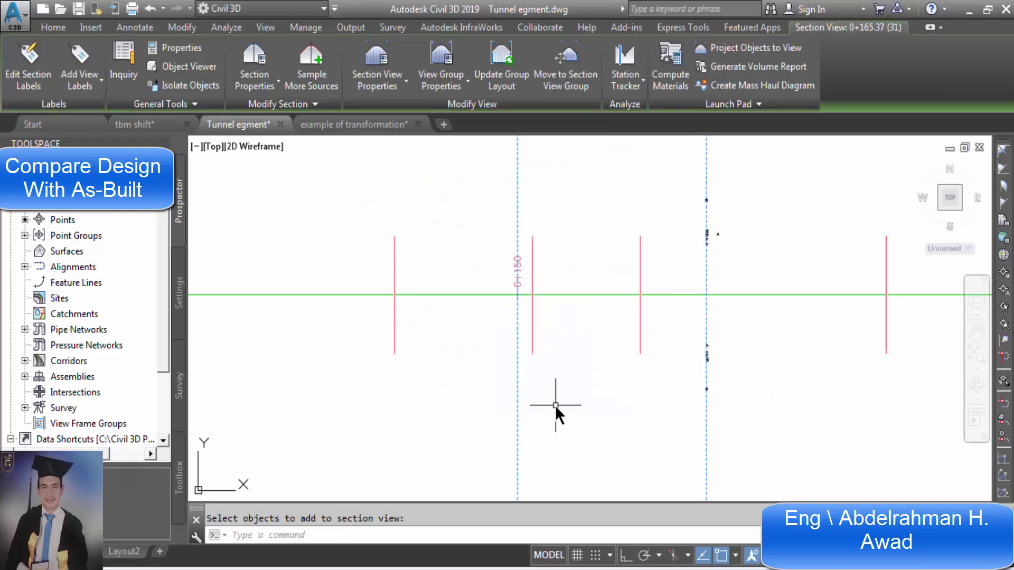
Examine the projected as-built points and their offset and elevation labels against the tunnel ring in the 0+165.37 section view.
scroll(703, 384, "down", 5)
scroll(555, 278, "up", 6)
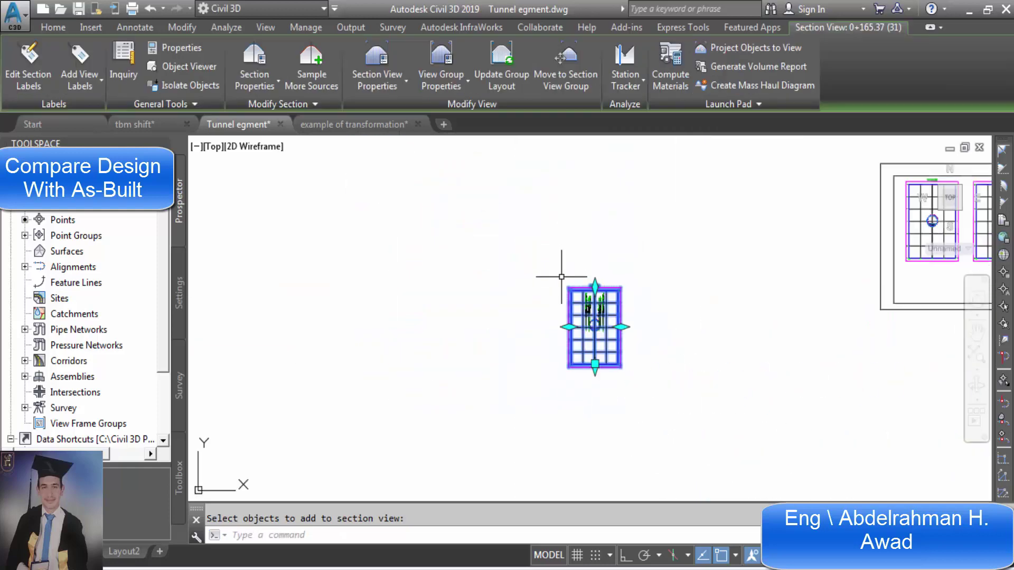
scroll(577, 312, "up", 4)
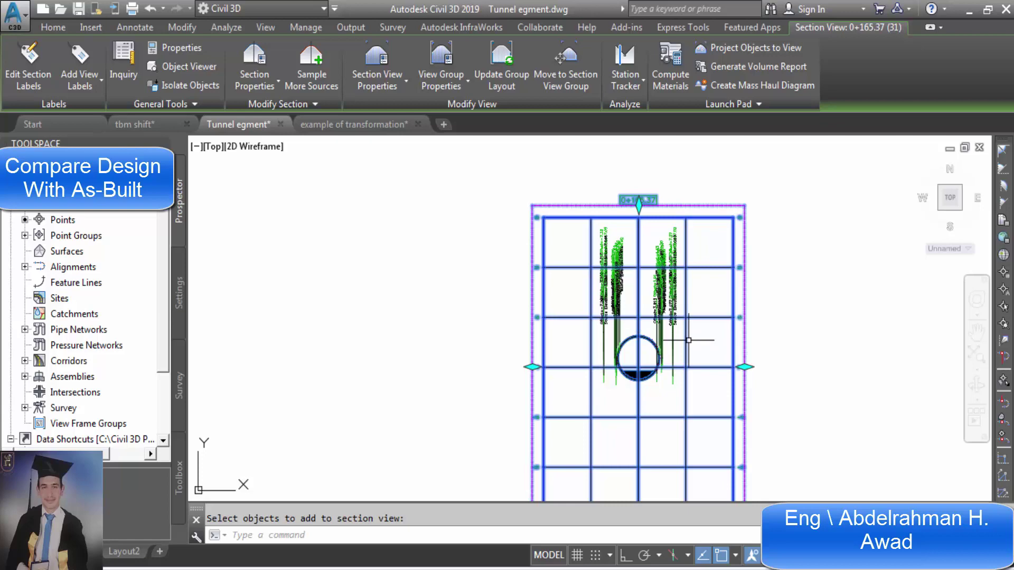
key("Escape")
scroll(660, 361, "up", 6)
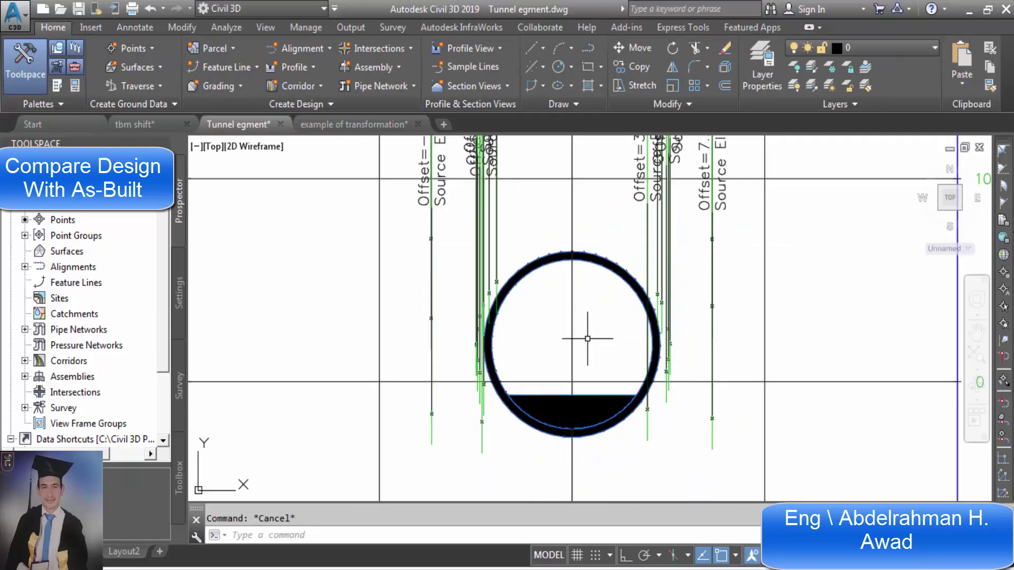
mouse_move(587, 338)
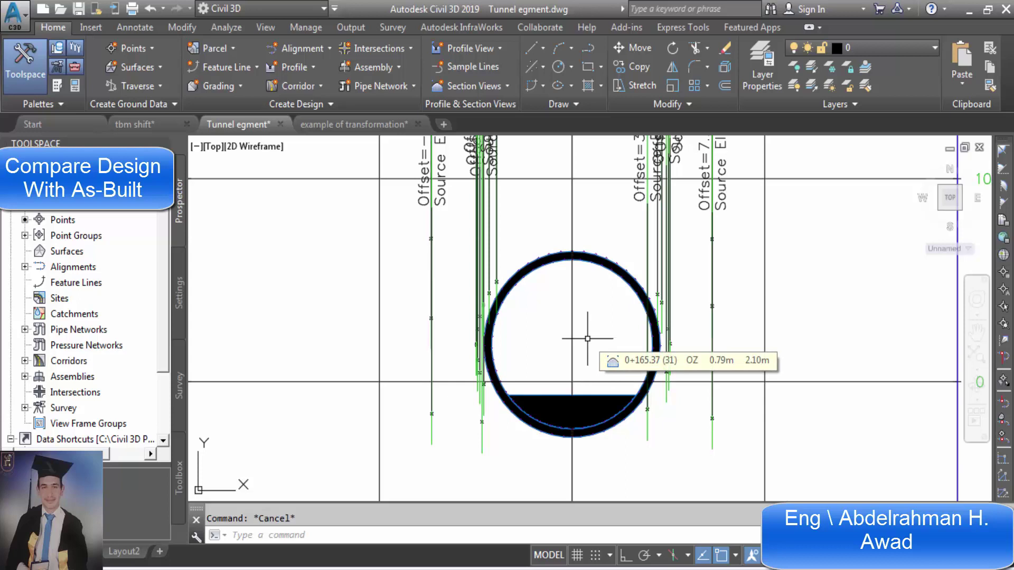
scroll(486, 274, "up", 5)
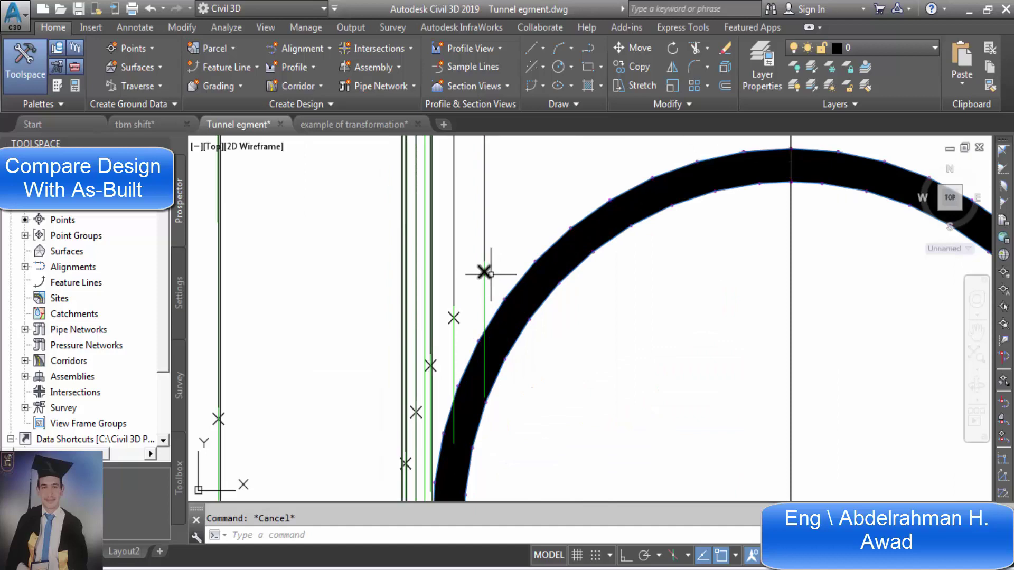
scroll(485, 273, "down", 8)
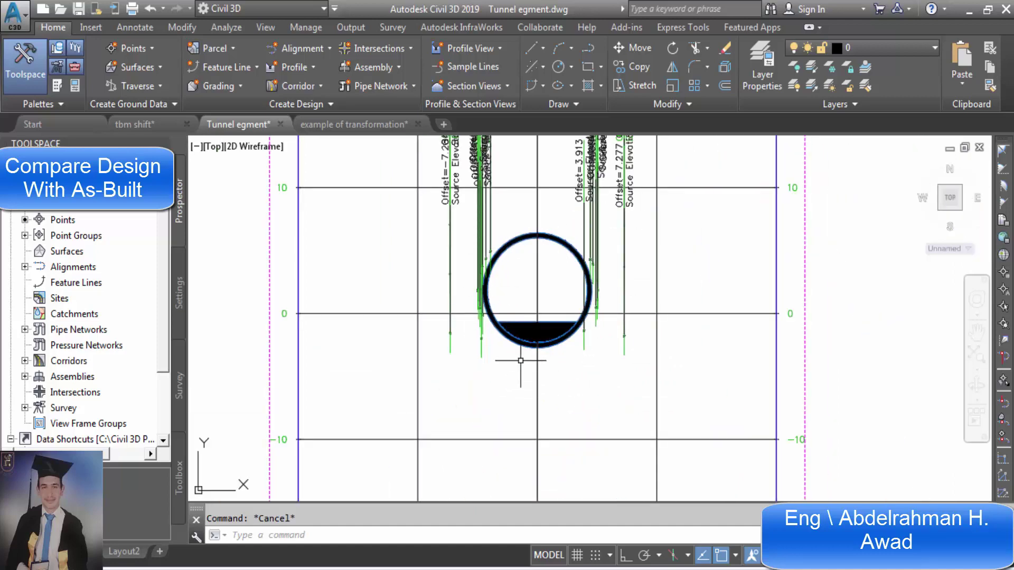
scroll(480, 227, "up", 3)
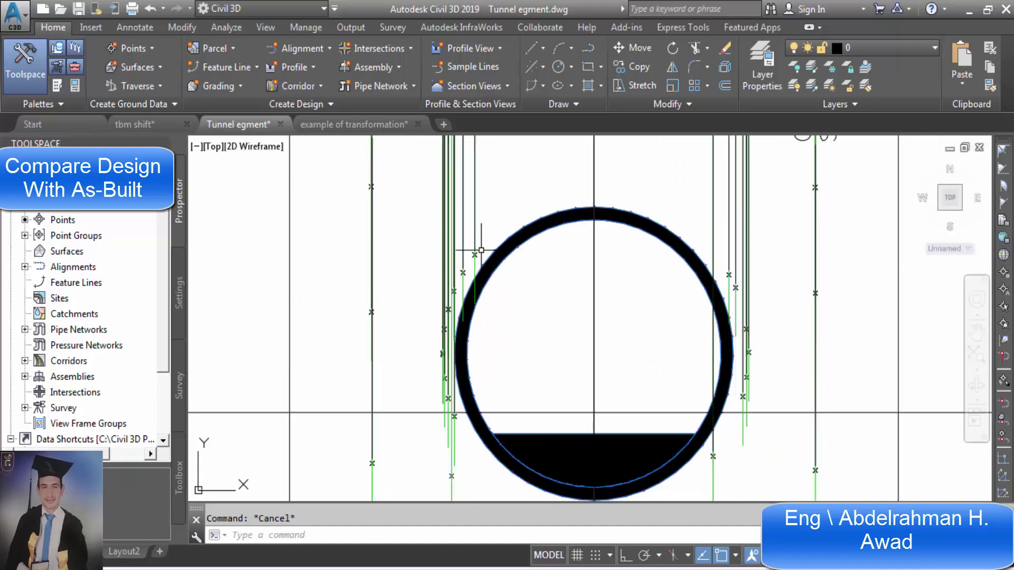
mouse_move(472, 252)
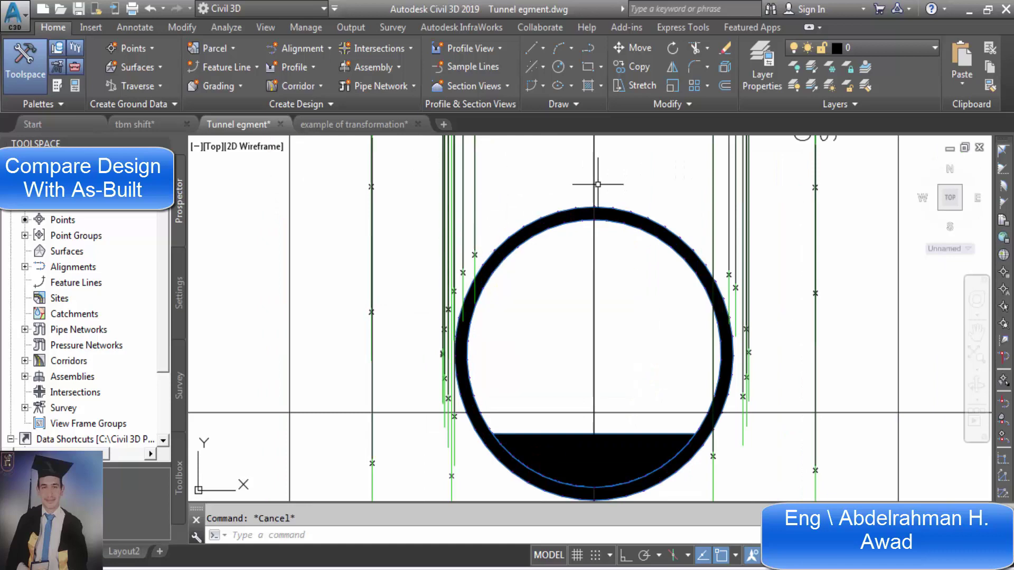
scroll(607, 367, "down", 3)
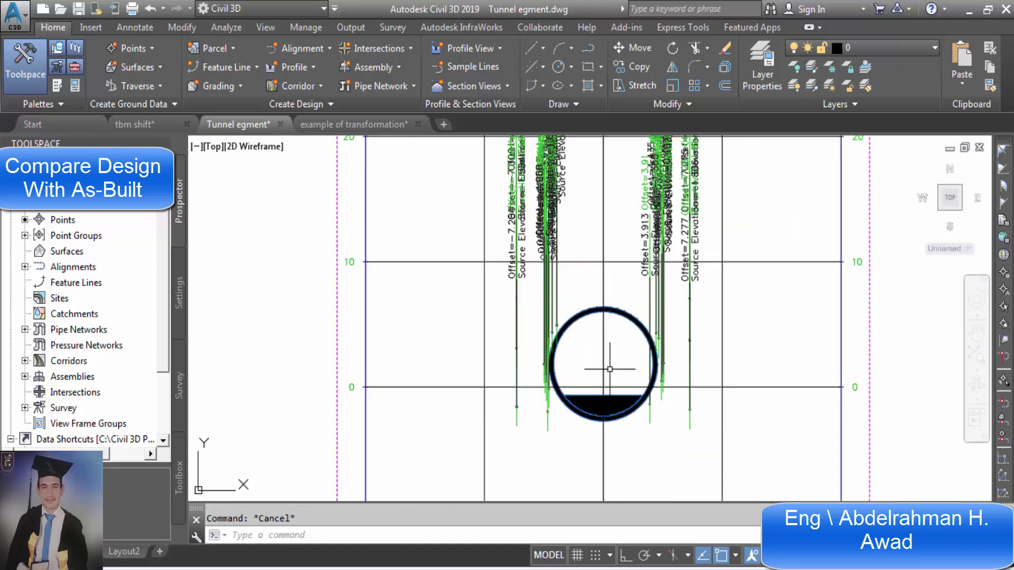
scroll(610, 369, "down", 2)
scroll(658, 222, "up", 2)
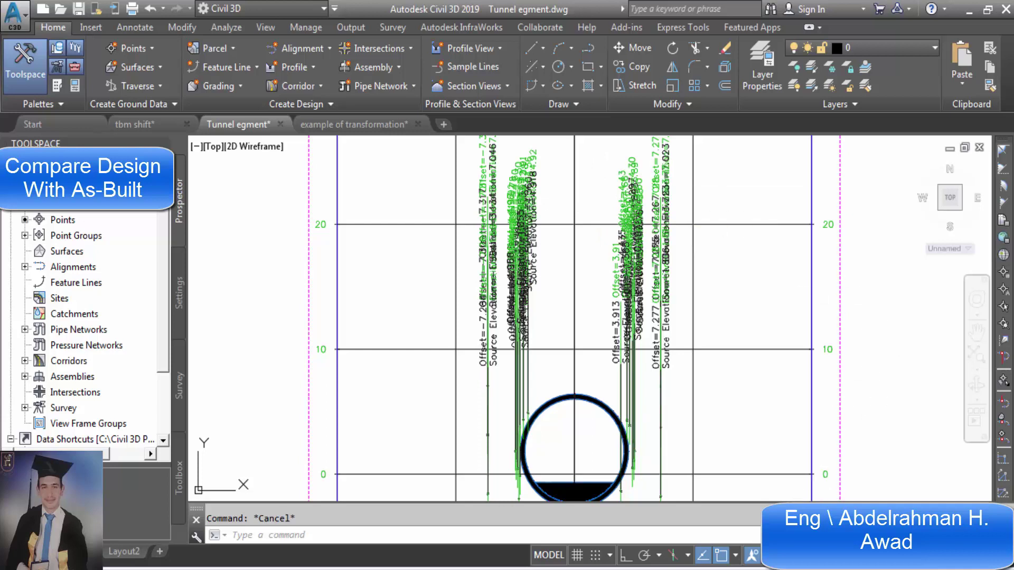
Set the annotation scale to 1:5 to shrink the projected point labels around the tunnel section.
left_click(791, 554)
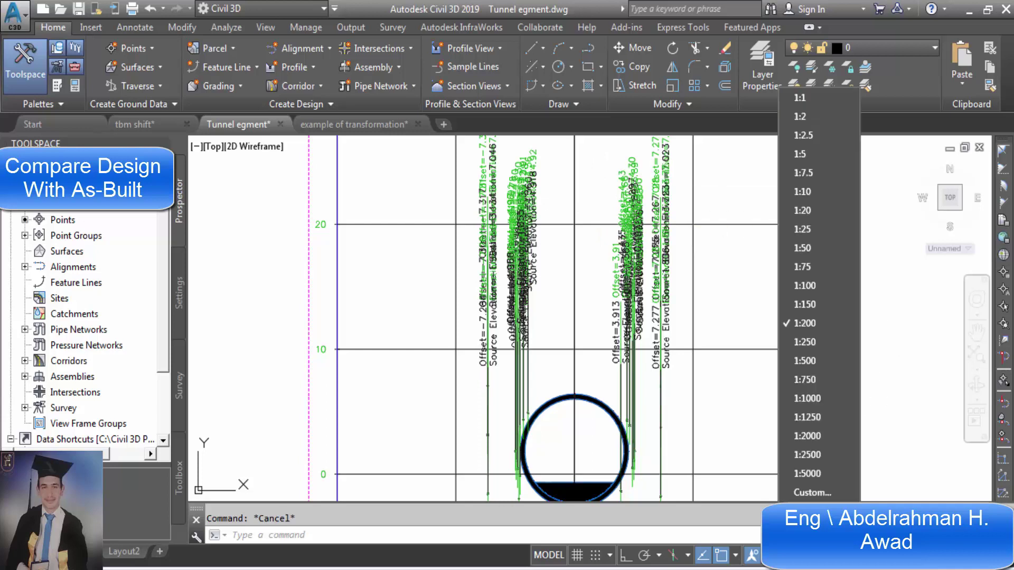
left_click(818, 153)
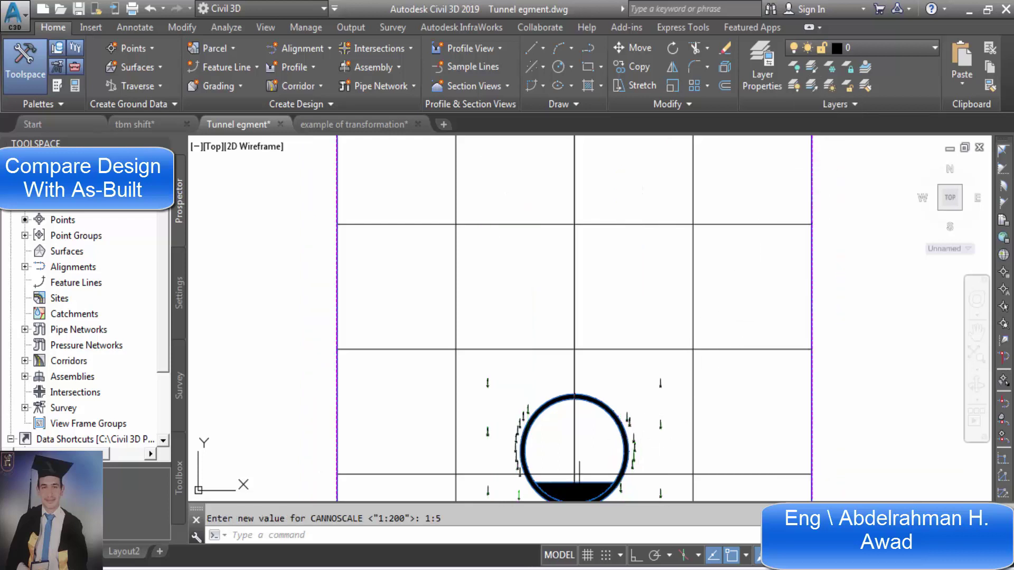
scroll(575, 464, "up", 4)
scroll(549, 294, "down", 5)
scroll(544, 311, "up", 3)
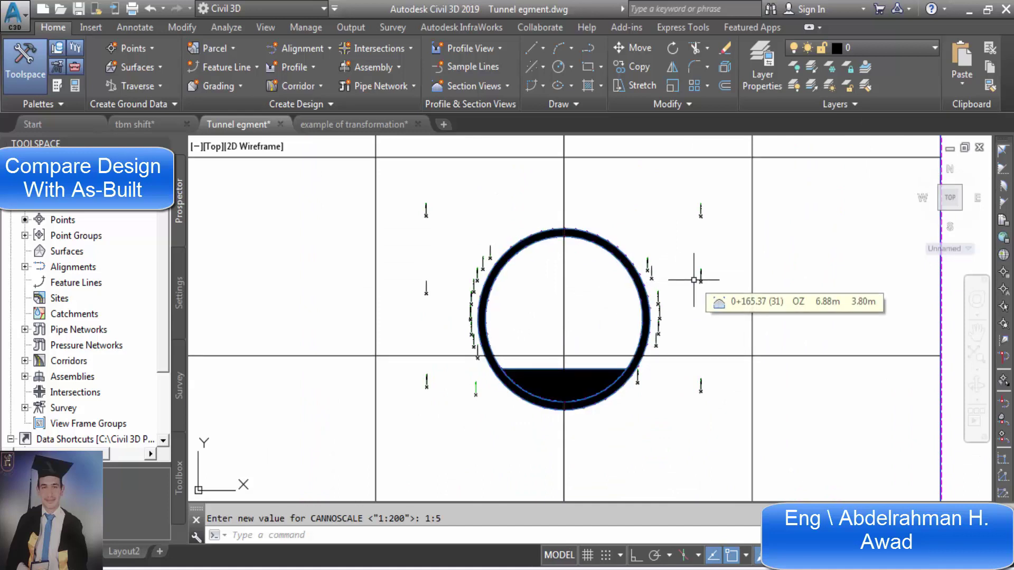
scroll(694, 279, "up", 2)
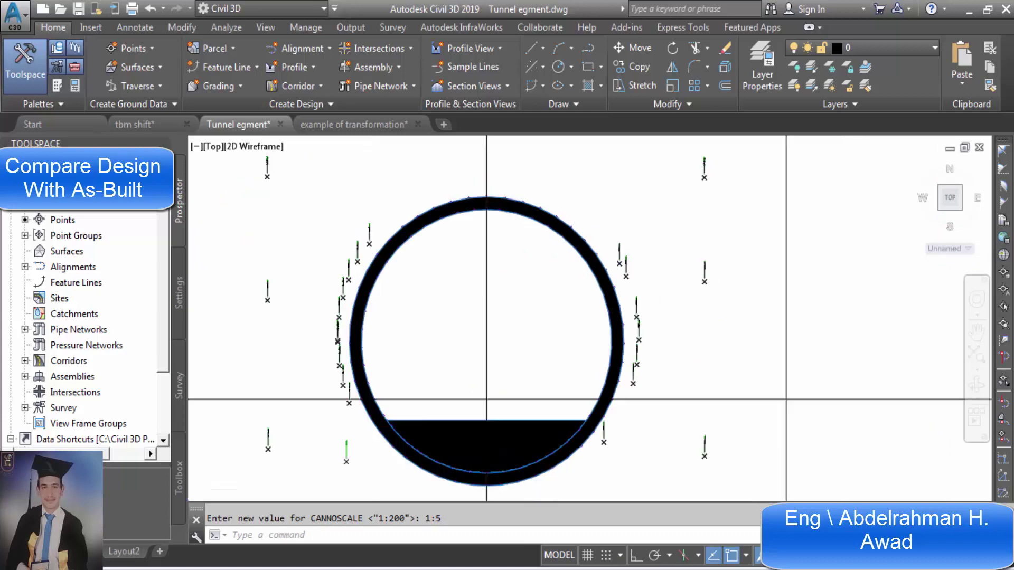
scroll(692, 276, "down", 2)
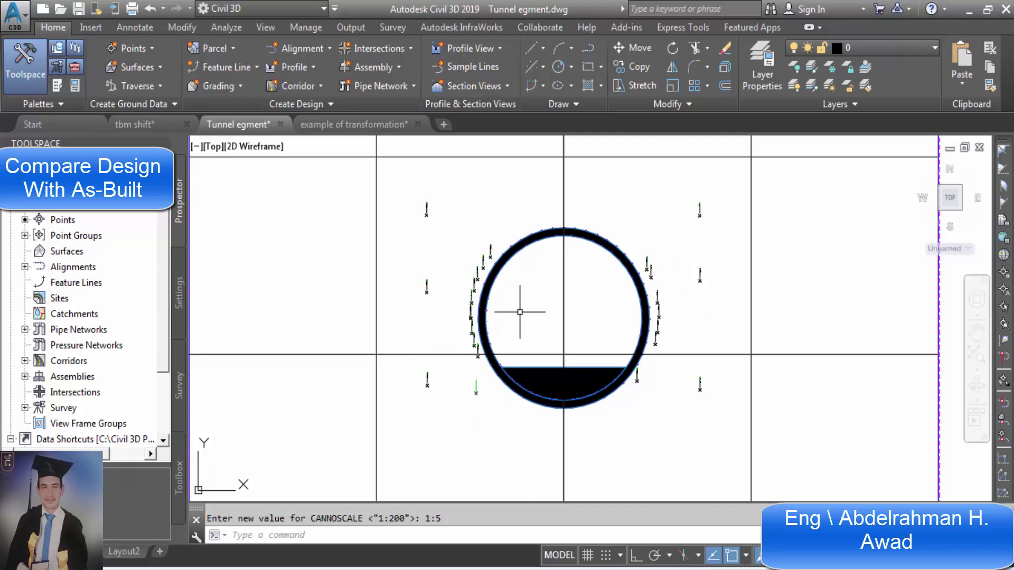
Draw a three-point circle through the projected as-built points on the tunnel ring's upper right, lower right and left sides.
mouse_move(529, 336)
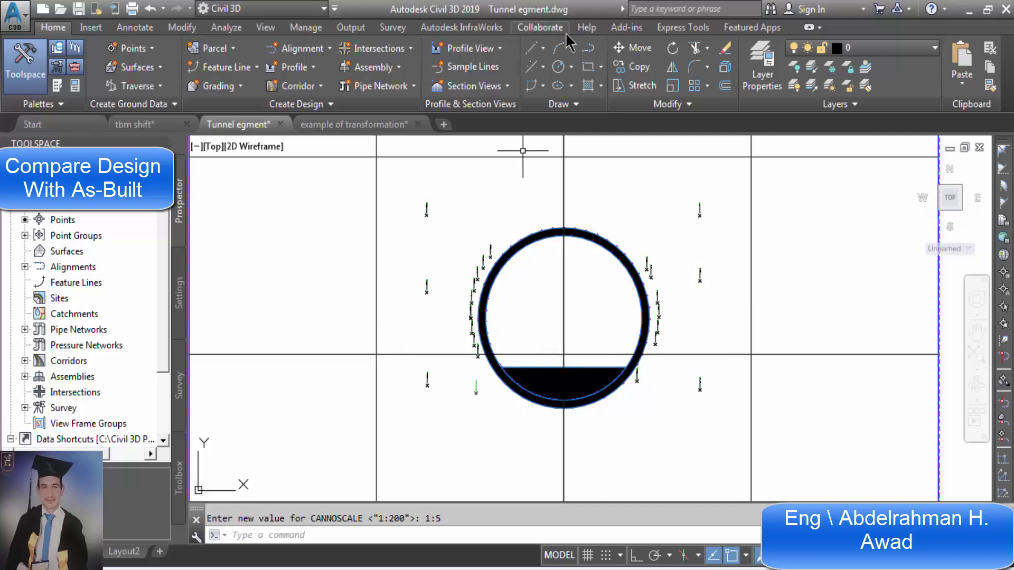
left_click(570, 72)
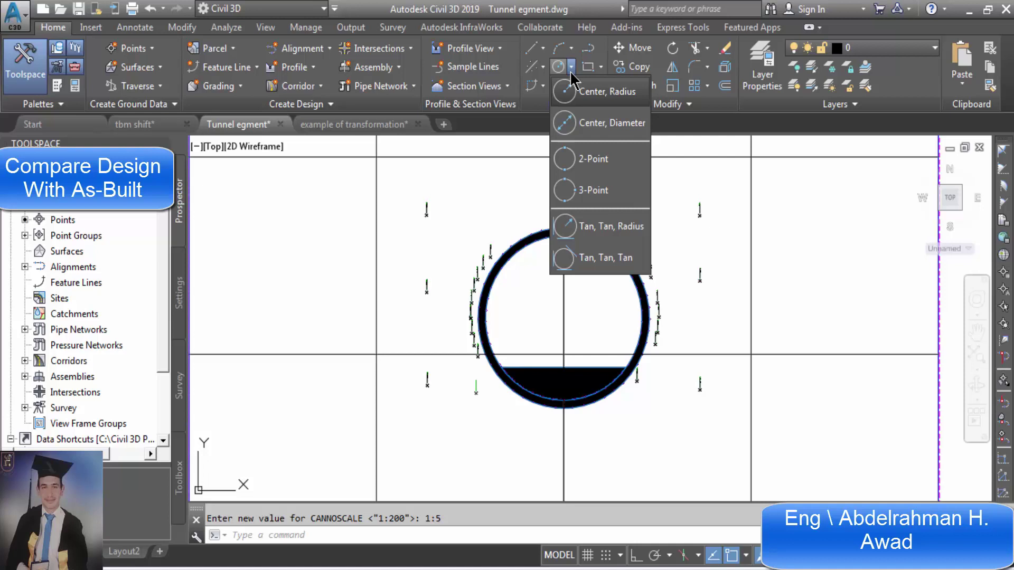
left_click(627, 191)
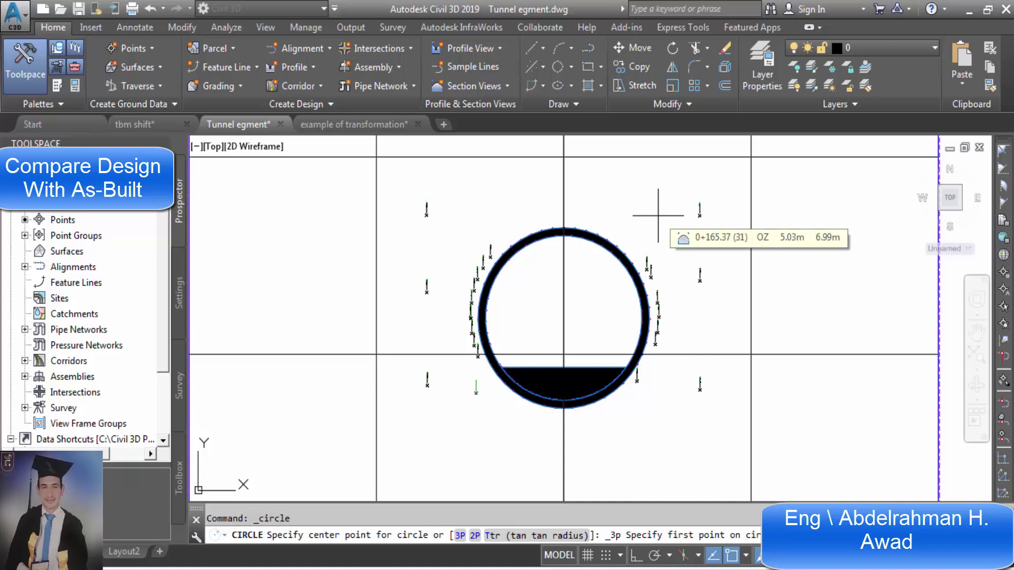
scroll(654, 264, "up", 10)
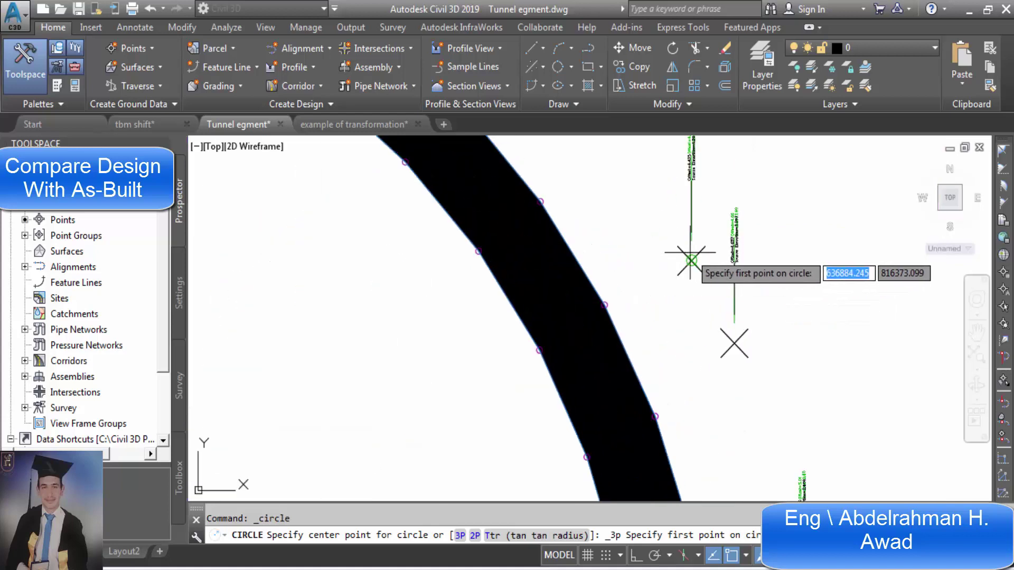
left_click(690, 259)
scroll(690, 260, "down", 6)
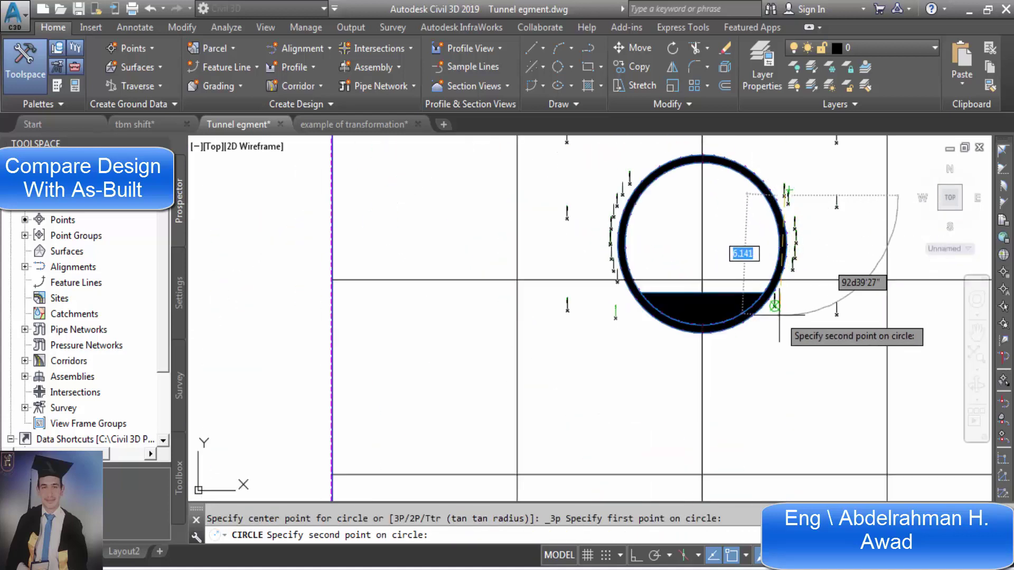
scroll(775, 304, "up", 8)
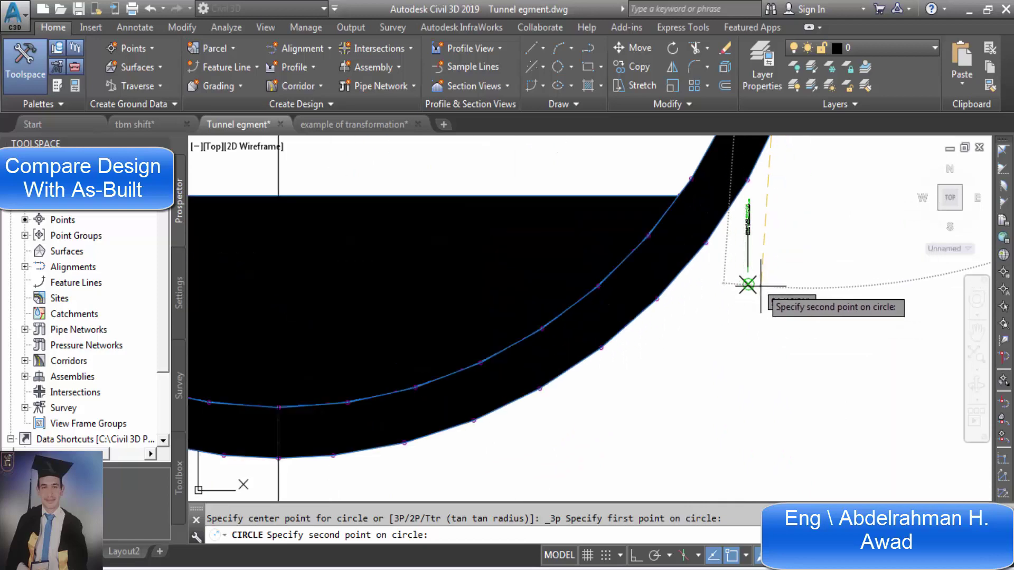
left_click(747, 284)
scroll(687, 369, "down", 8)
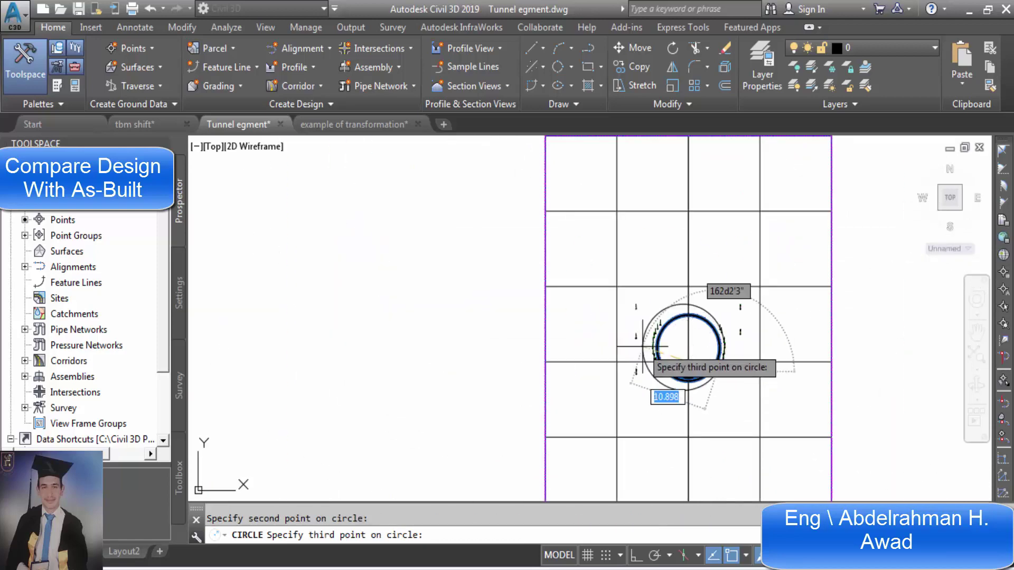
scroll(642, 346, "up", 6)
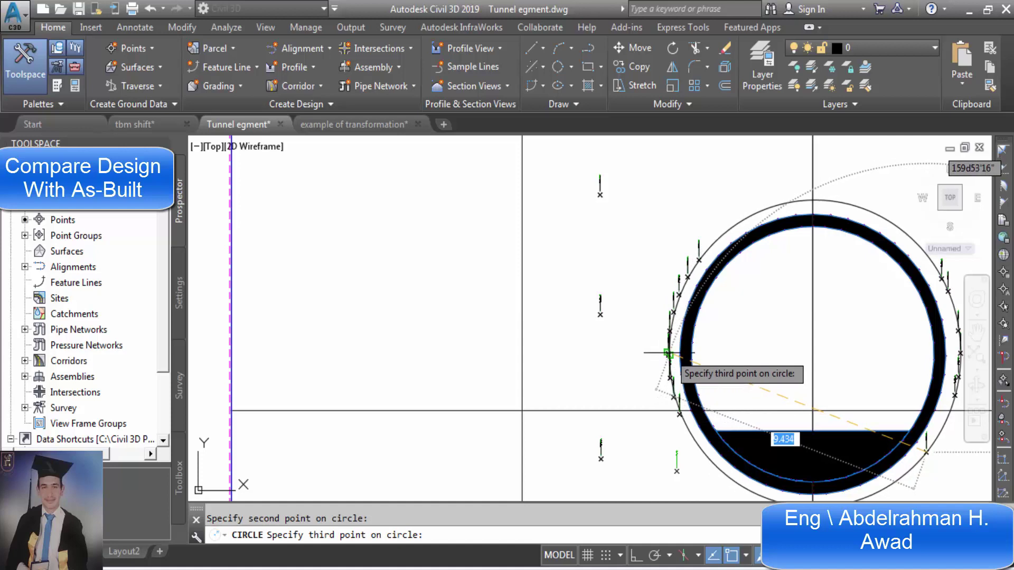
left_click(669, 353)
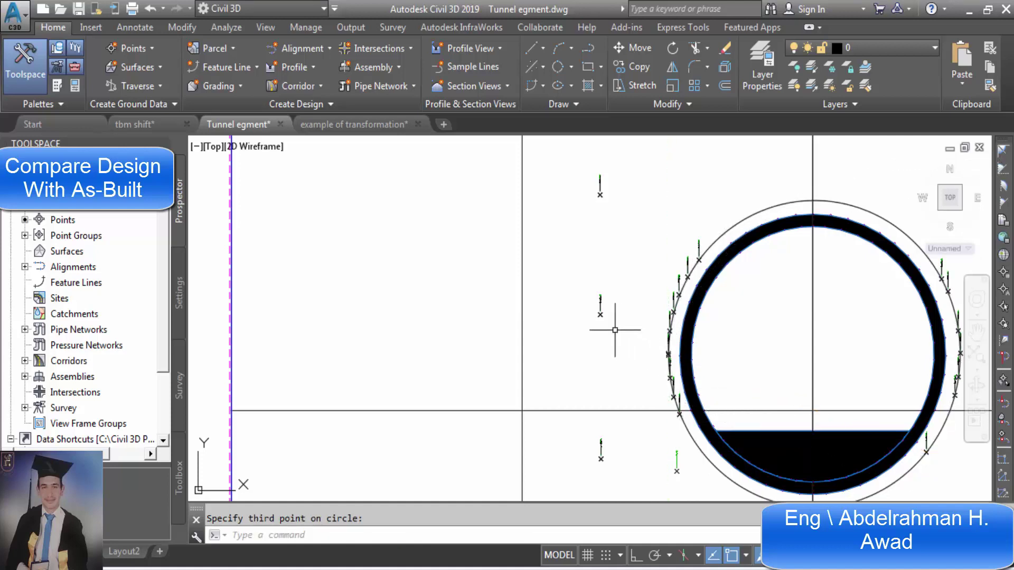
key("Escape")
Highlight the as-built circle and the tunnel corridor section together to compare their outlines in the 0+165.37 section view.
scroll(494, 243, "down", 1)
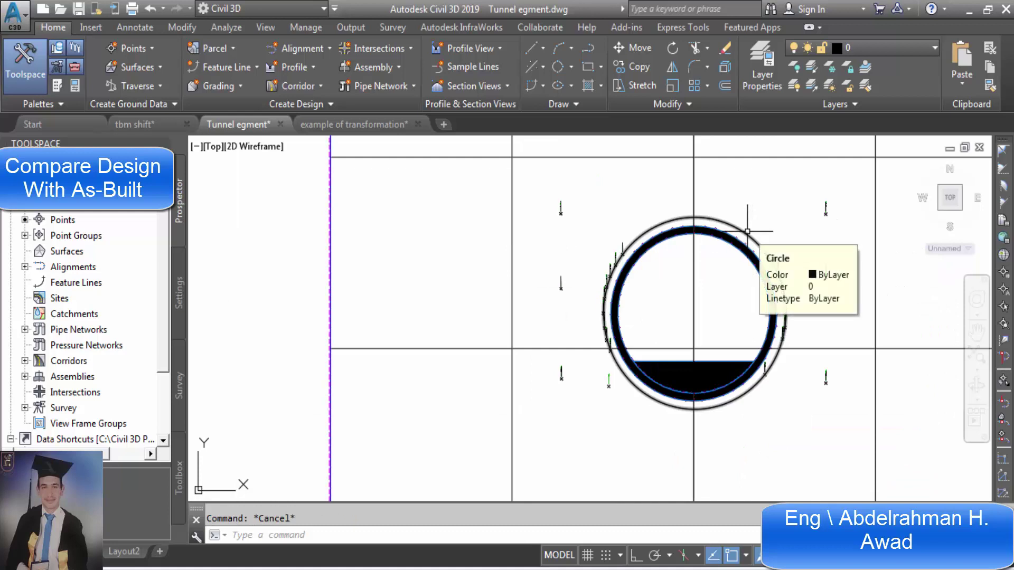
left_click(729, 237)
mouse_move(733, 235)
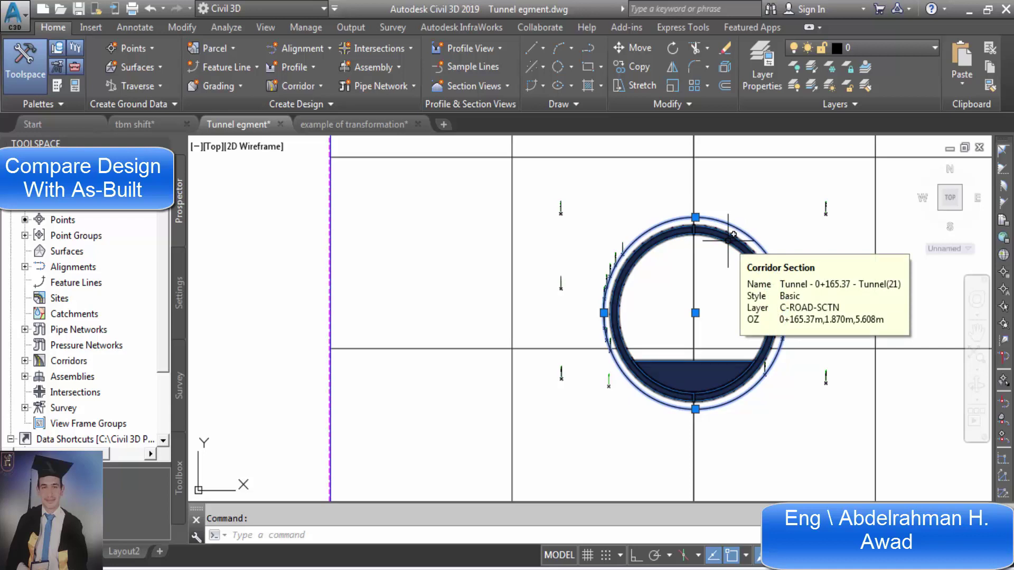
left_click(733, 235)
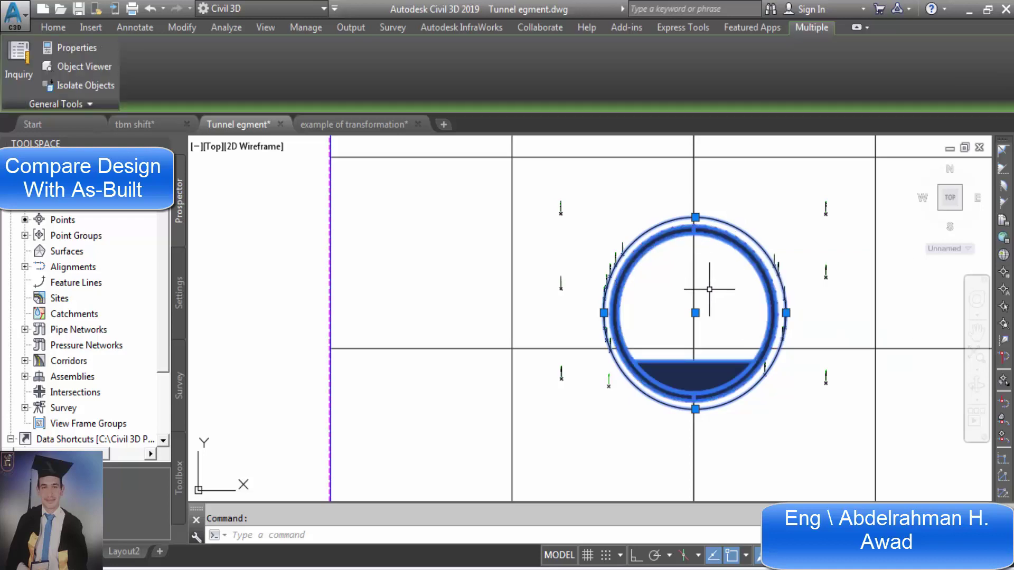
key("Escape")
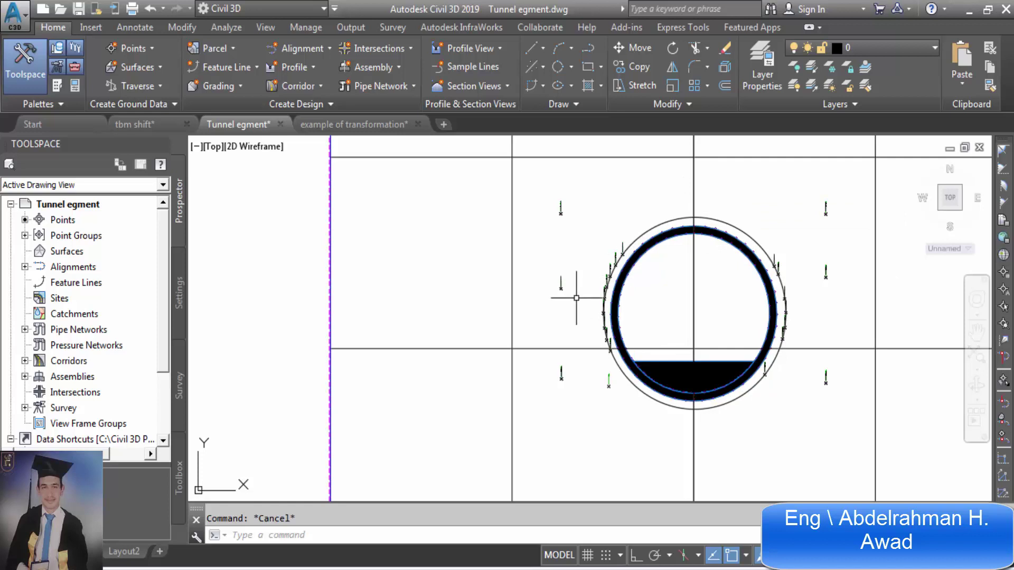
scroll(497, 327, "down", 3)
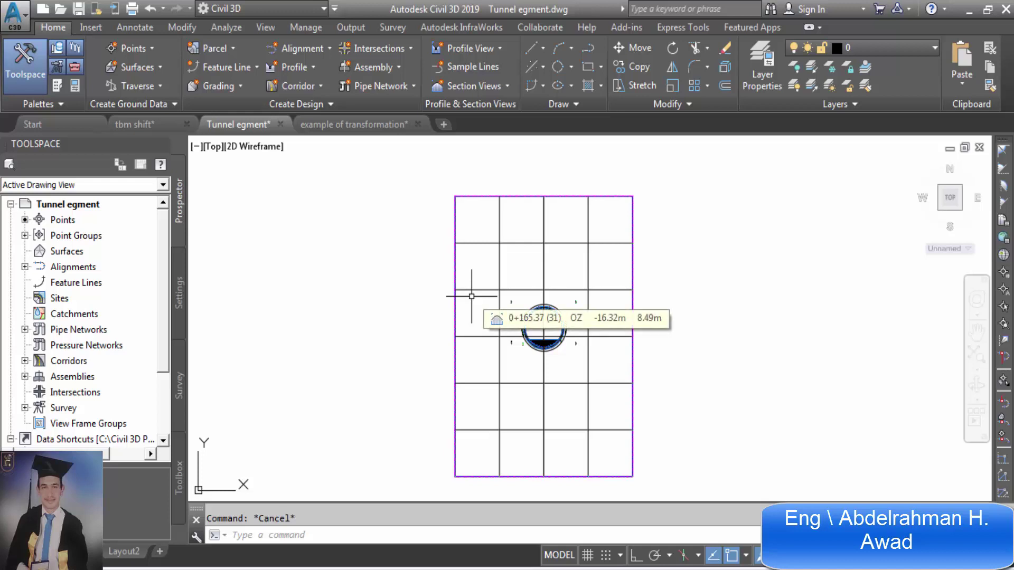
left_click(449, 568)
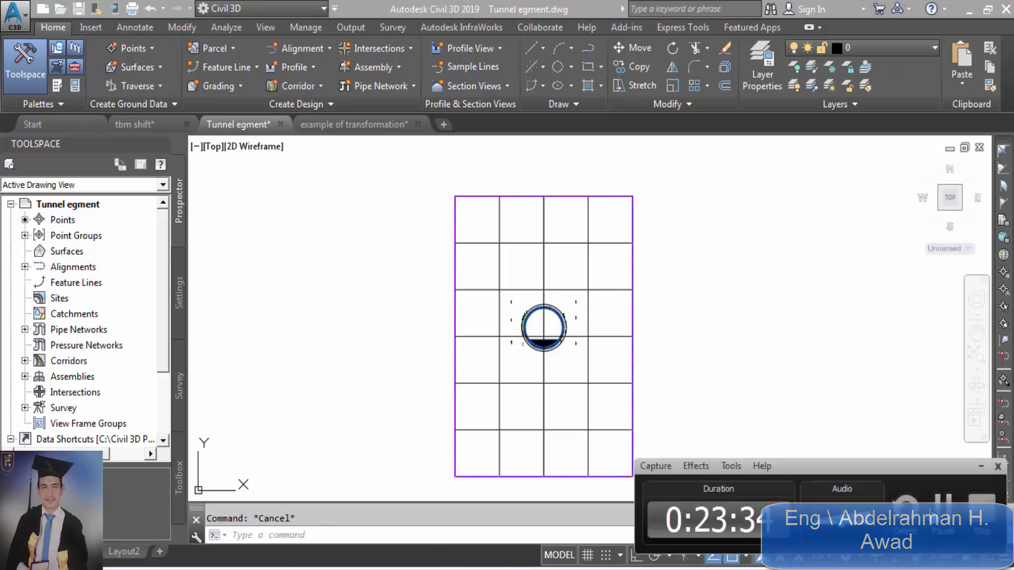